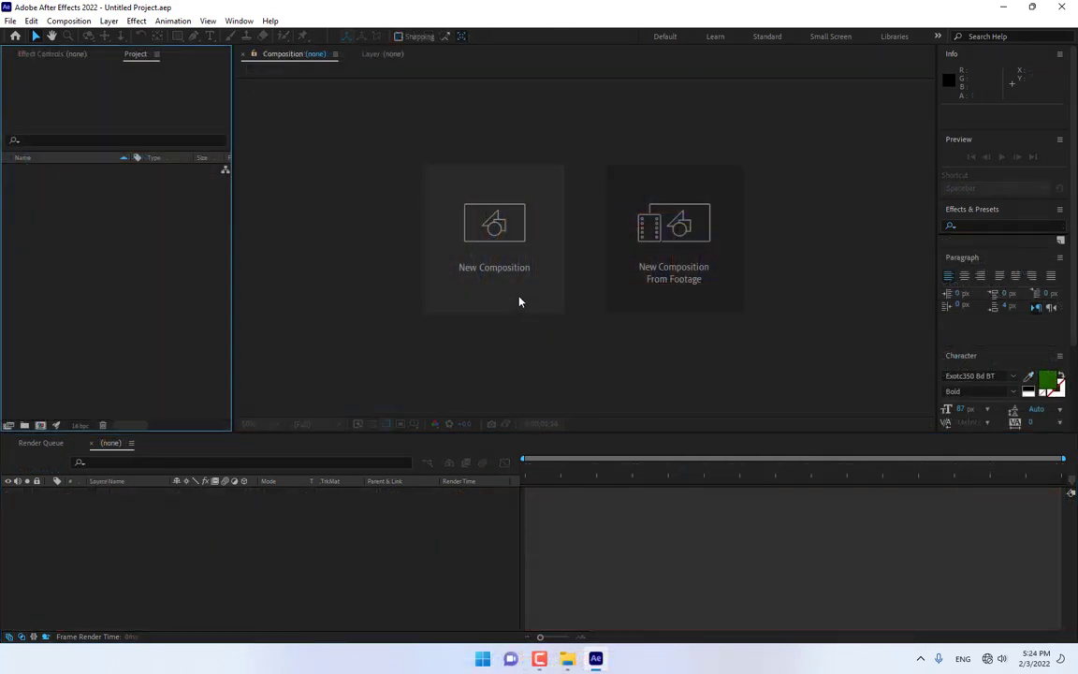
Step: Create a new 1280 x 720 composition named Title with a duration of 0;00;05;00
{"action": "left_click", "coordinate": [515, 295]}
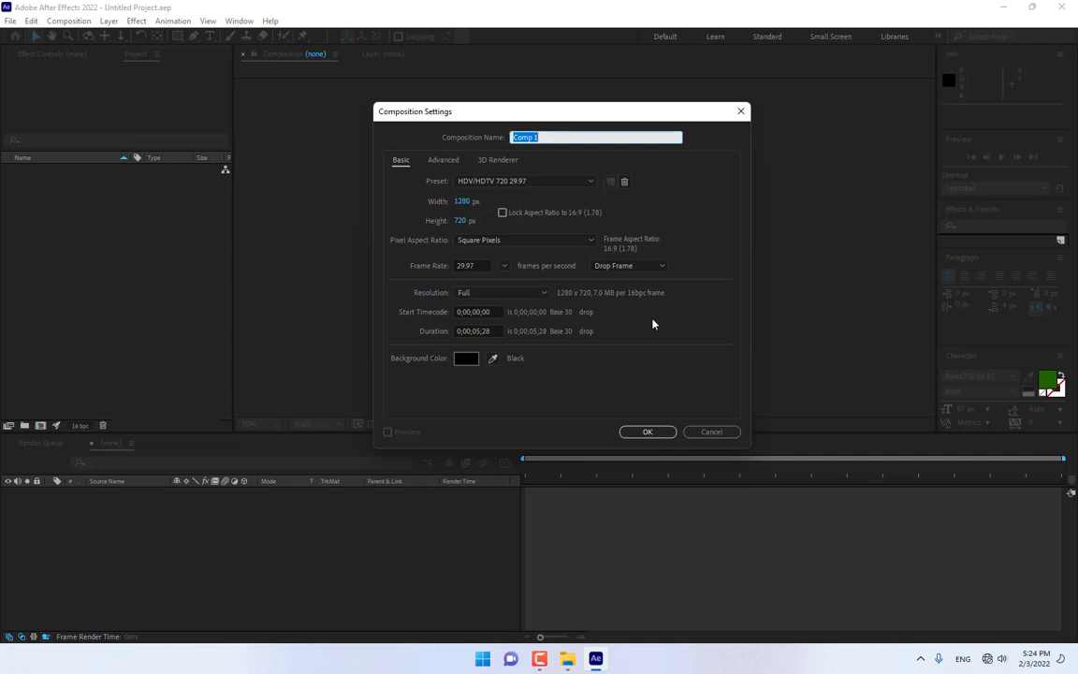
{"action": "type", "text": "Title"}
{"action": "left_click", "coordinate": [497, 332]}
{"action": "key", "text": "BackSpace"}
{"action": "key", "text": "BackSpace"}
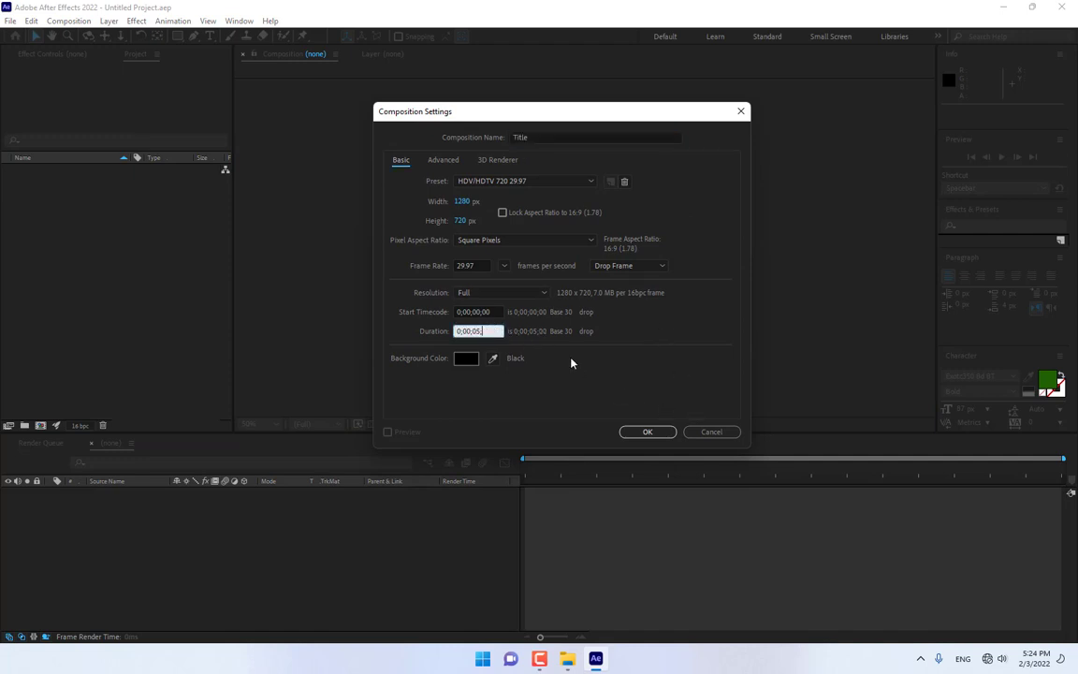
{"action": "type", "text": "00"}
{"action": "left_click", "coordinate": [646, 433]}
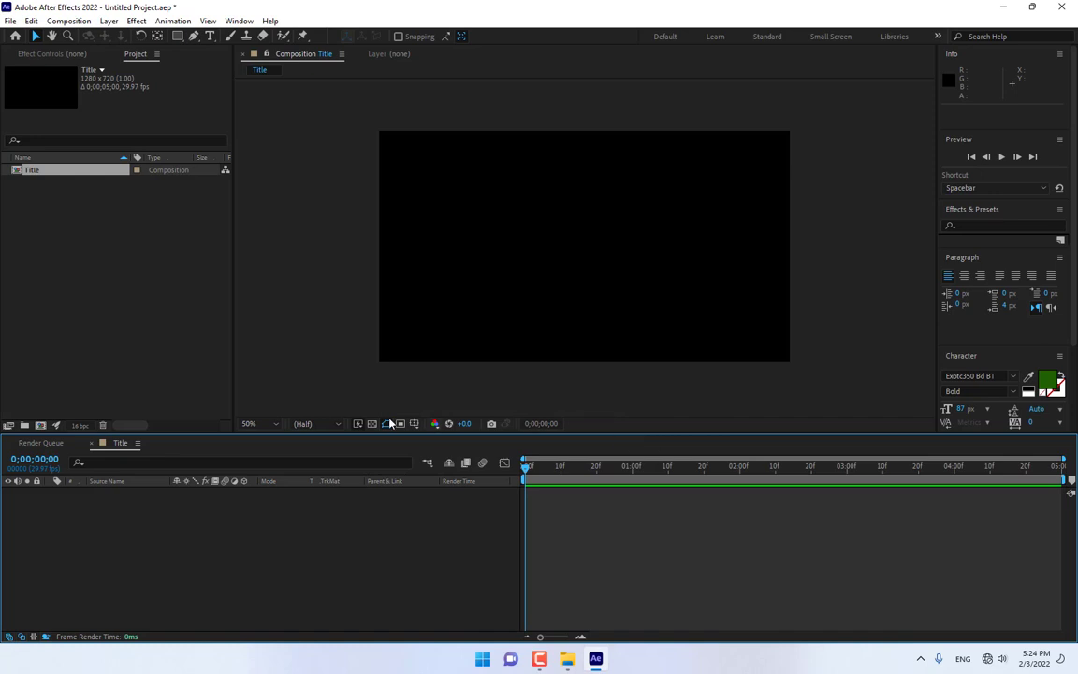
Step: Fit the composition view to its viewer and set the preview resolution to Full
{"action": "left_click", "coordinate": [261, 426]}
{"action": "left_click", "coordinate": [239, 192]}
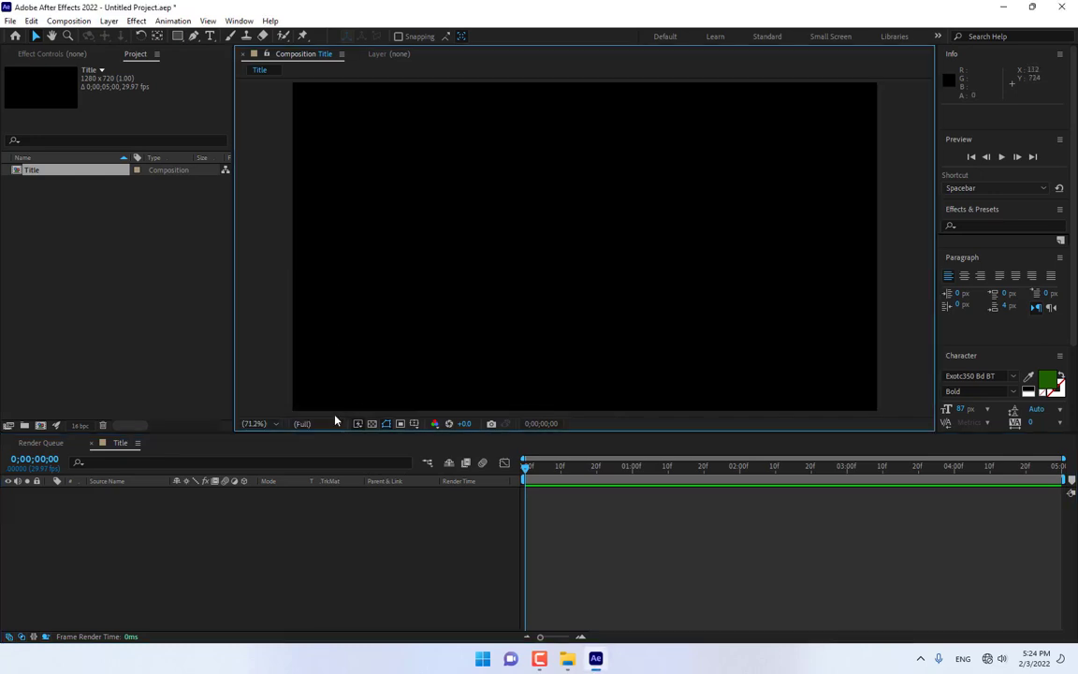
{"action": "left_click", "coordinate": [317, 424]}
{"action": "left_click", "coordinate": [317, 436]}
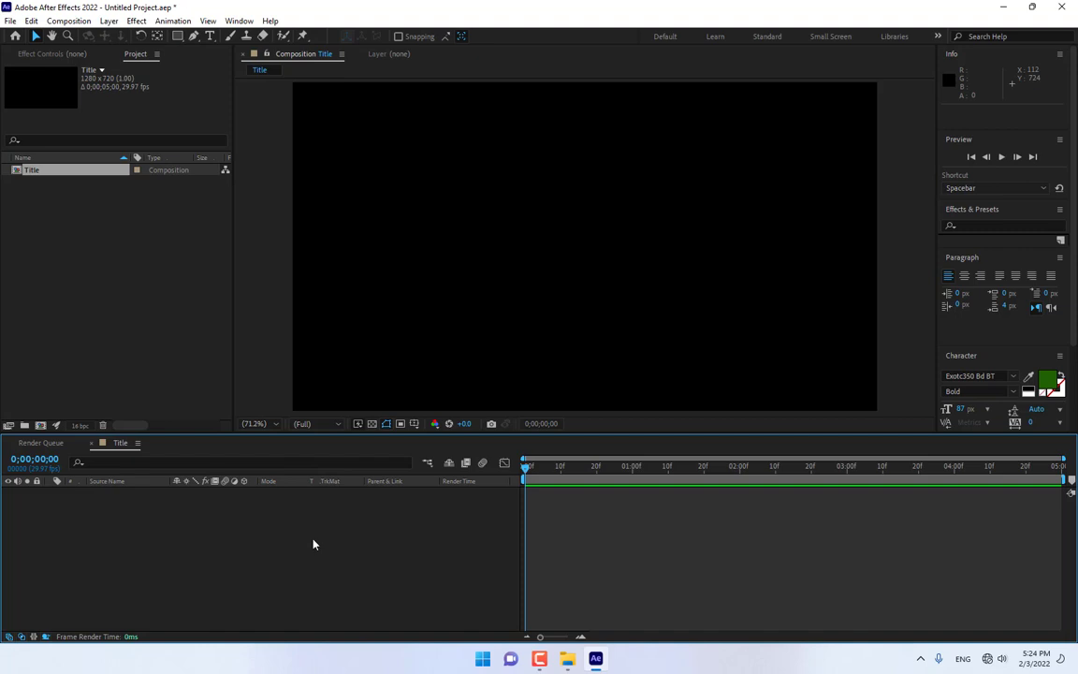
Step: Add a black solid layer named E3D at the full composition size
{"action": "key", "text": "ctrl+y"}
{"action": "type", "text": "e"}
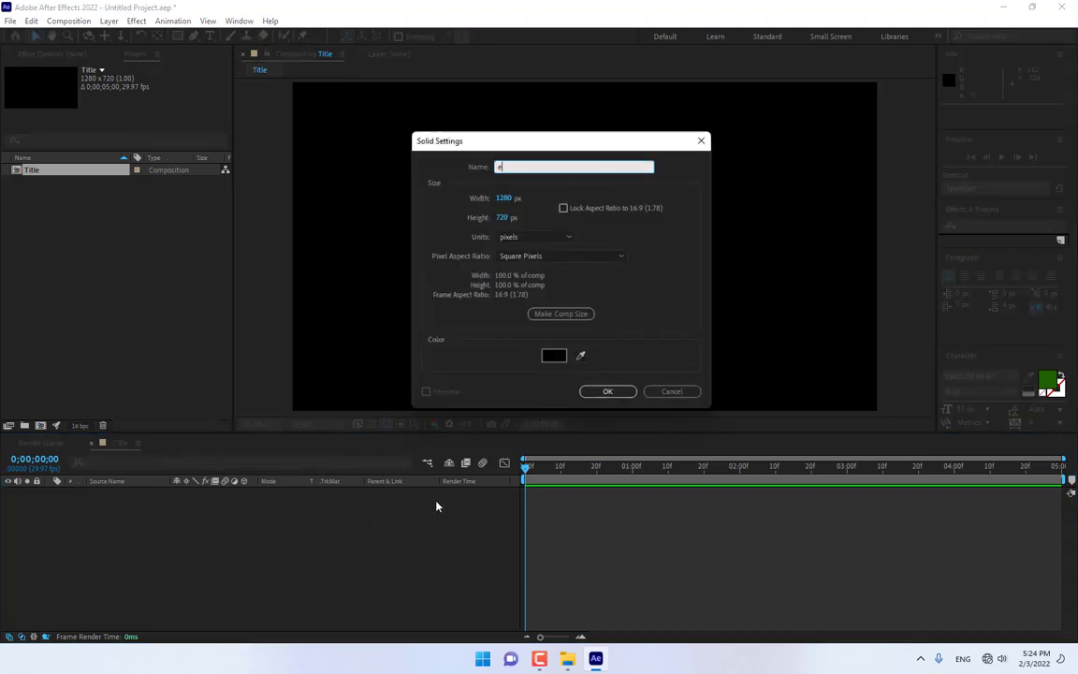
{"action": "type", "text": "3D"}
{"action": "key", "text": "Return"}
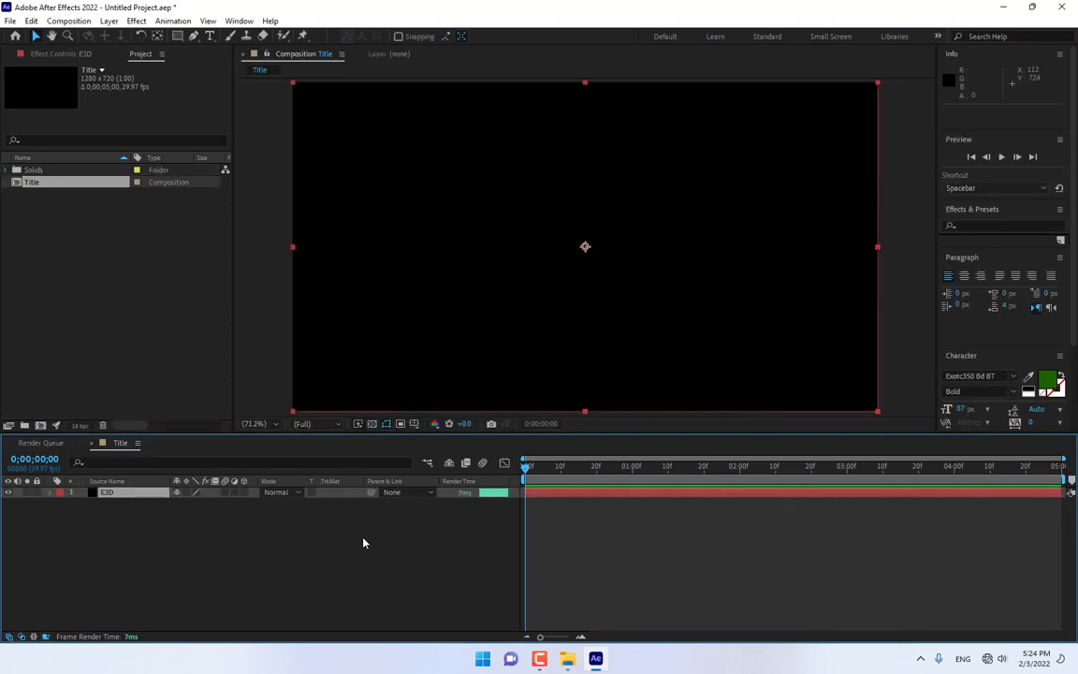
{"action": "left_click", "coordinate": [270, 578]}
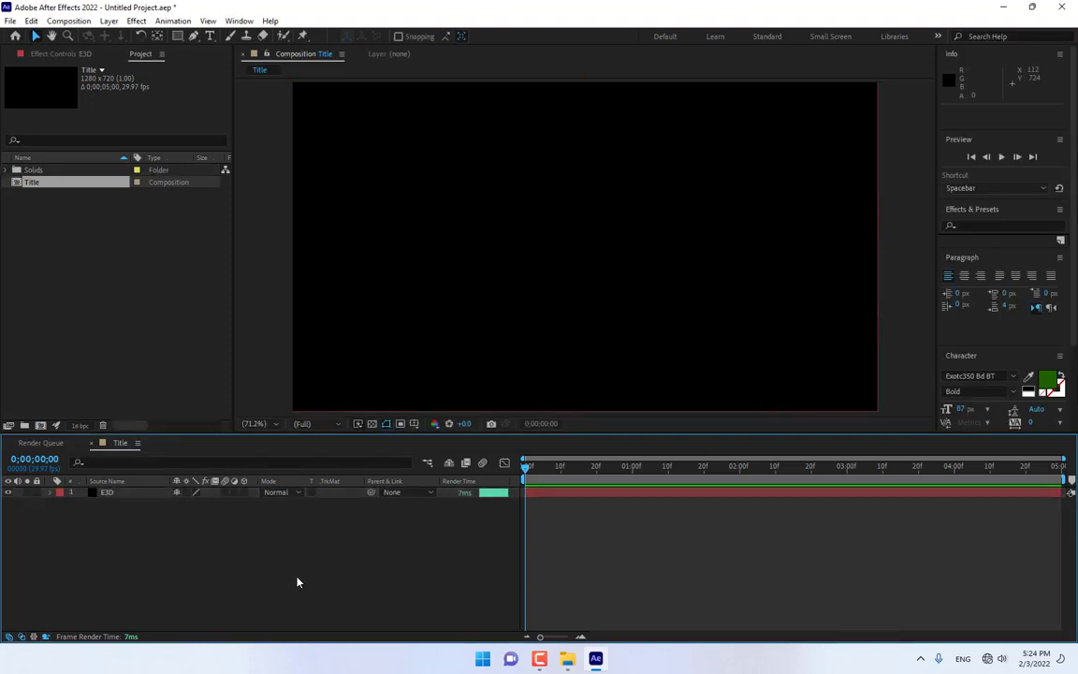
Step: Show the title/action-safe guides and add a text layer reading "Movie Title" starting at the frame's centre
{"action": "left_click", "coordinate": [414, 424]}
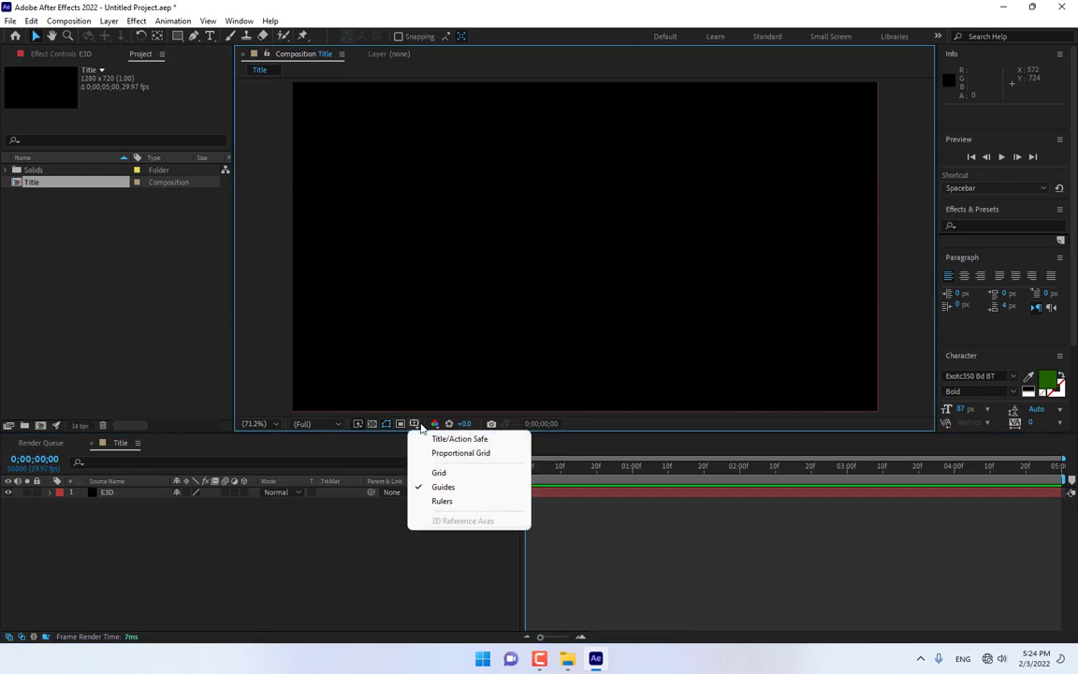
{"action": "left_click", "coordinate": [463, 445]}
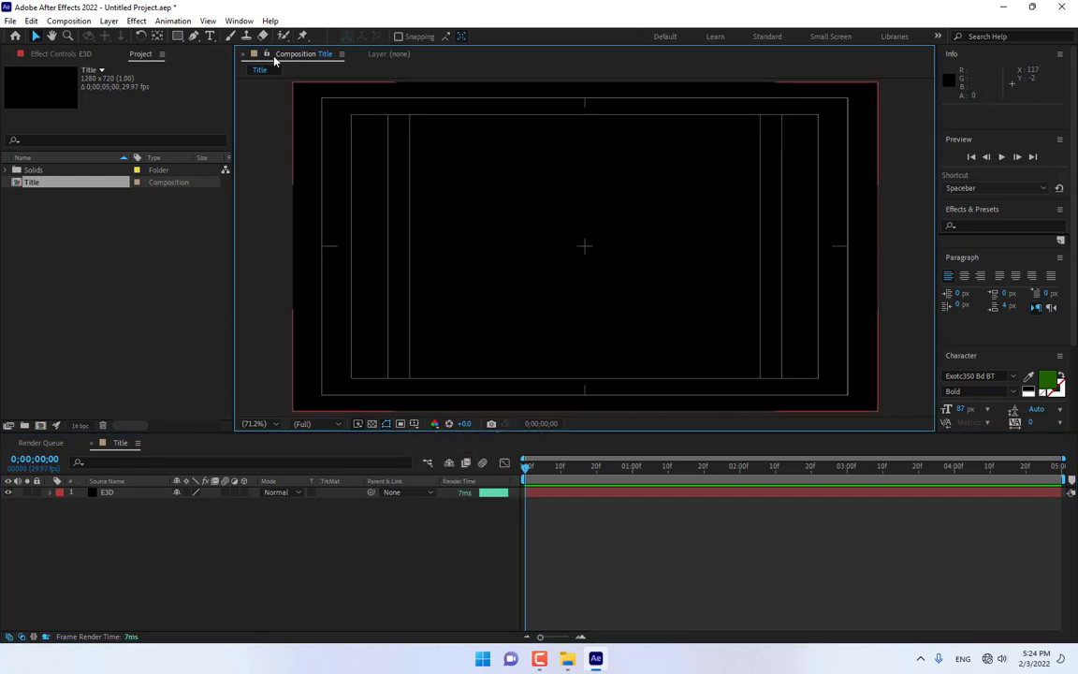
{"action": "left_click", "coordinate": [209, 36]}
{"action": "left_click", "coordinate": [586, 246]}
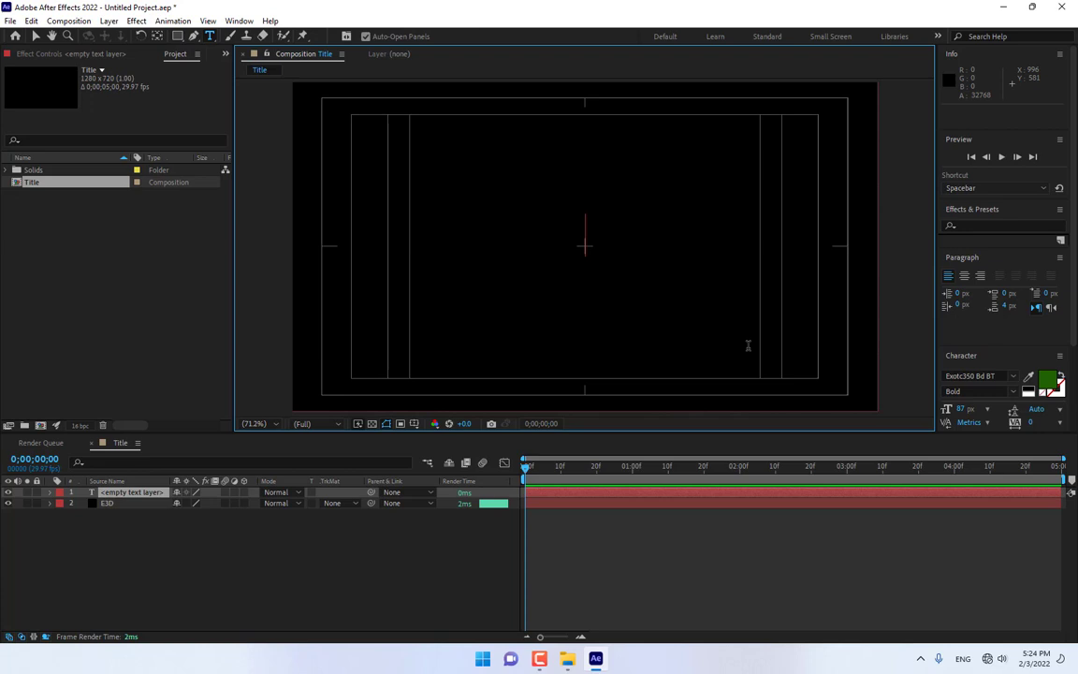
{"action": "type", "text": "Movie T"}
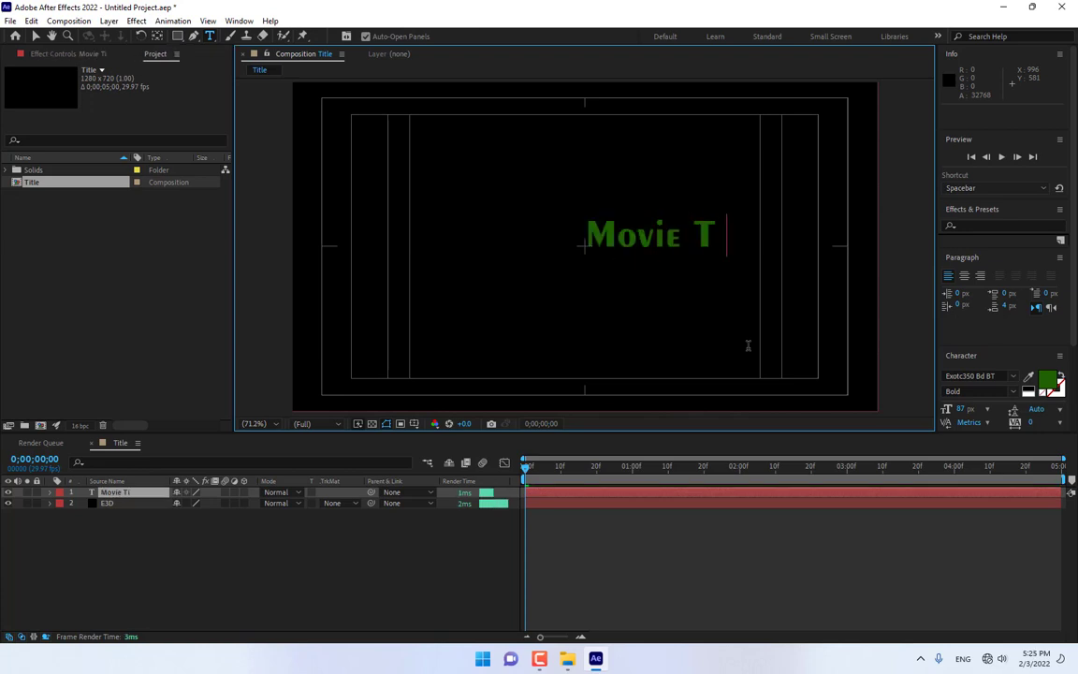
{"action": "type", "text": "itle"}
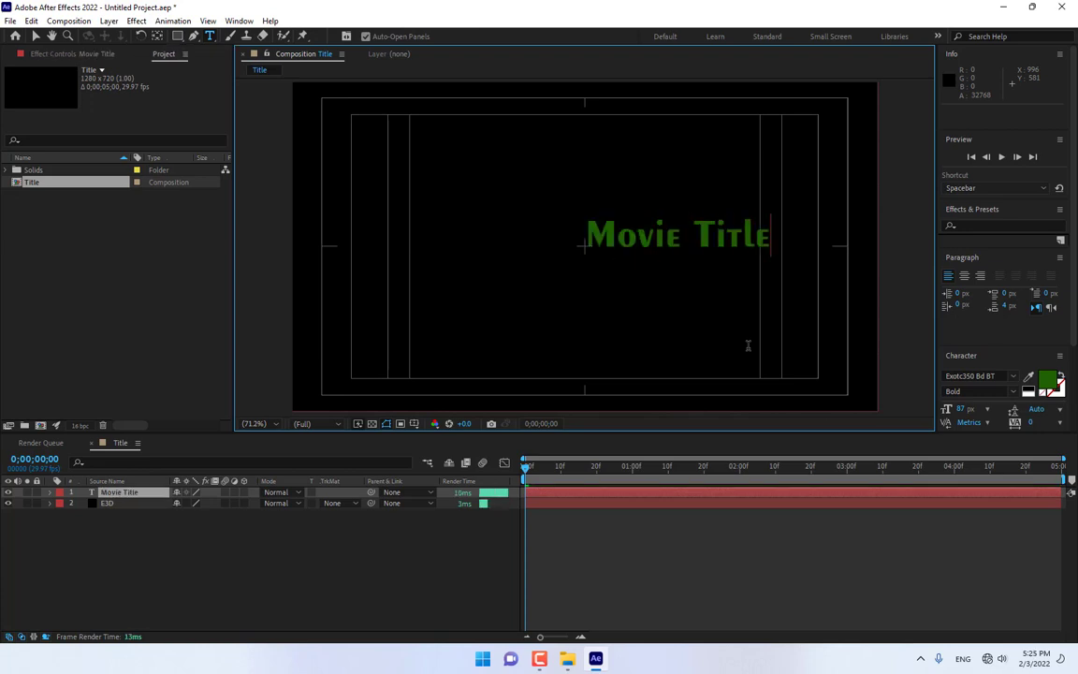
{"action": "left_click", "coordinate": [31, 35]}
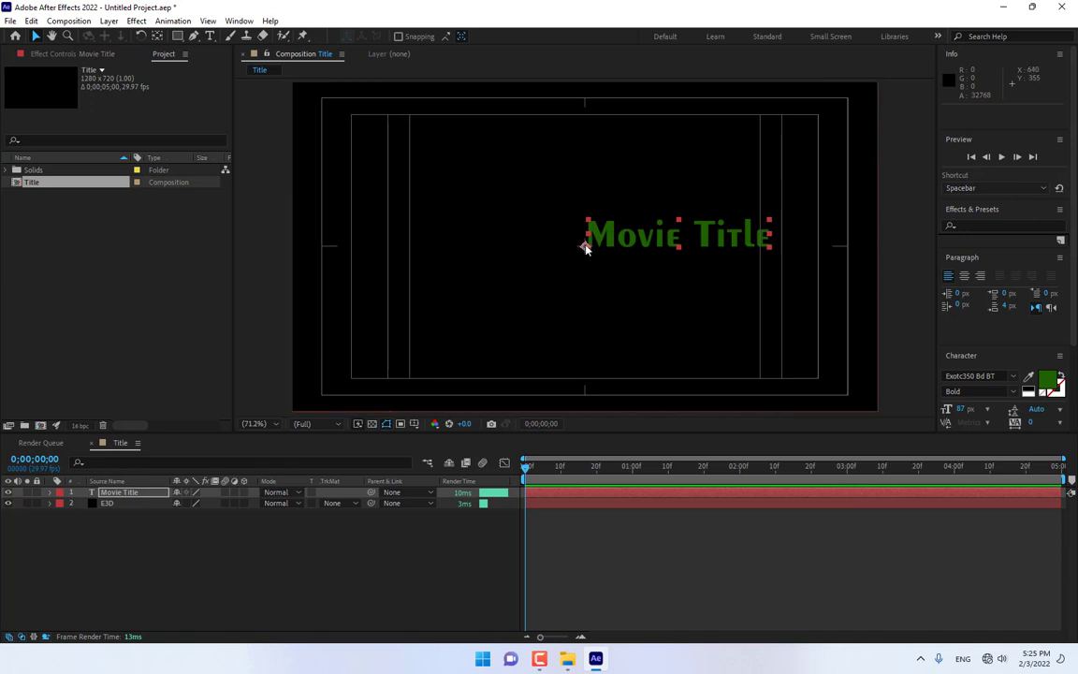
Step: Centre the text layer's anchor point within its content and move the text to the middle of the frame
{"action": "left_click", "coordinate": [681, 240]}
{"action": "key", "text": "ctrl+alt+Home"}
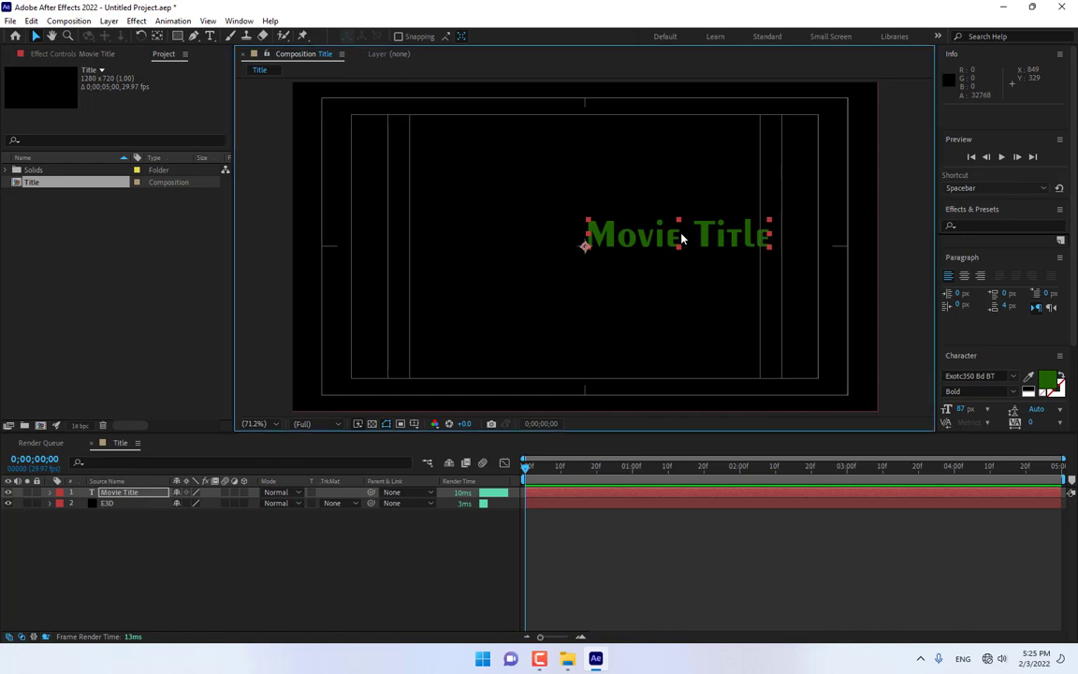
{"action": "left_click_drag", "start_coordinate": [636, 242], "coordinate": [545, 248]}
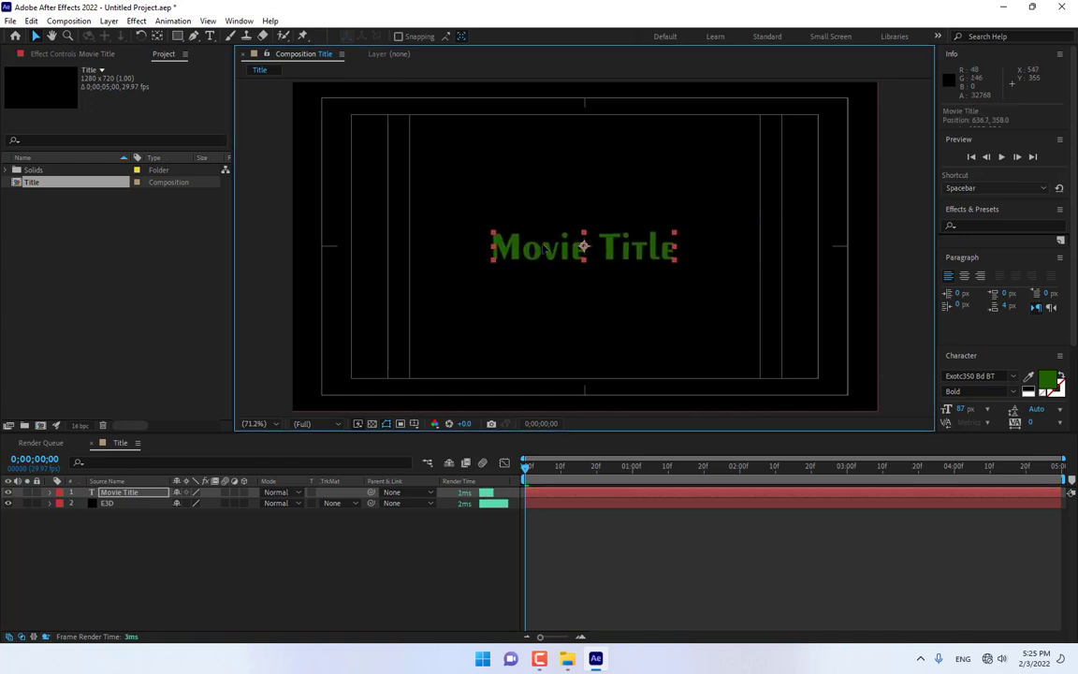
Step: Scale the text layer to 207% and replace its wording with "MOVIE TITLE" in capitals
{"action": "key", "text": "s"}
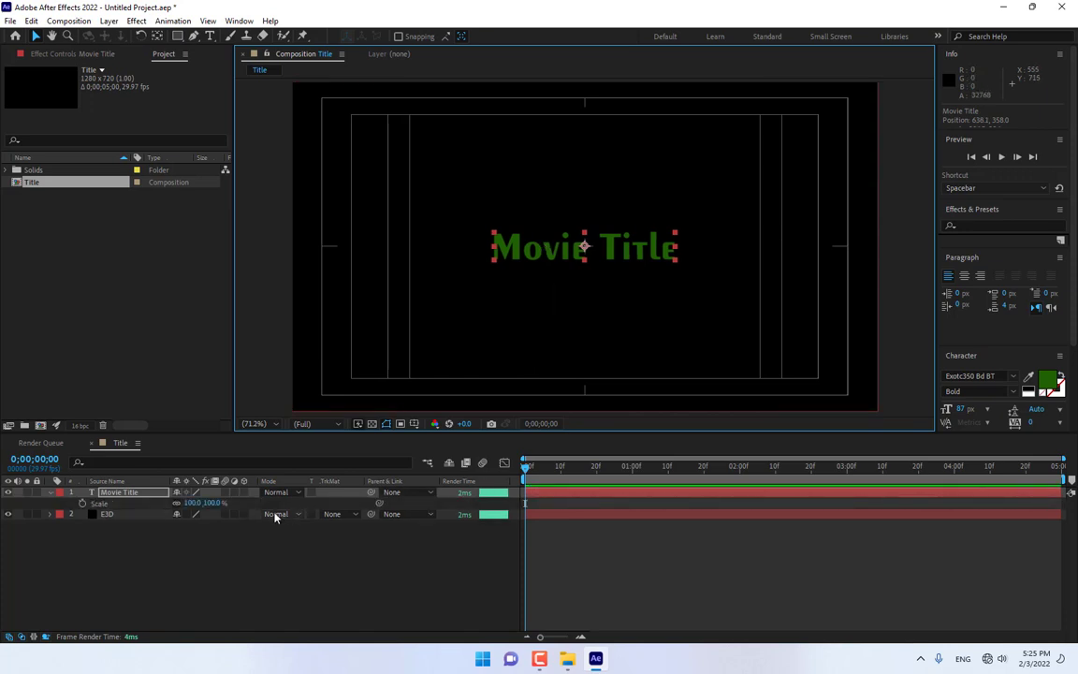
{"action": "left_click_drag", "start_coordinate": [209, 503], "coordinate": [296, 553]}
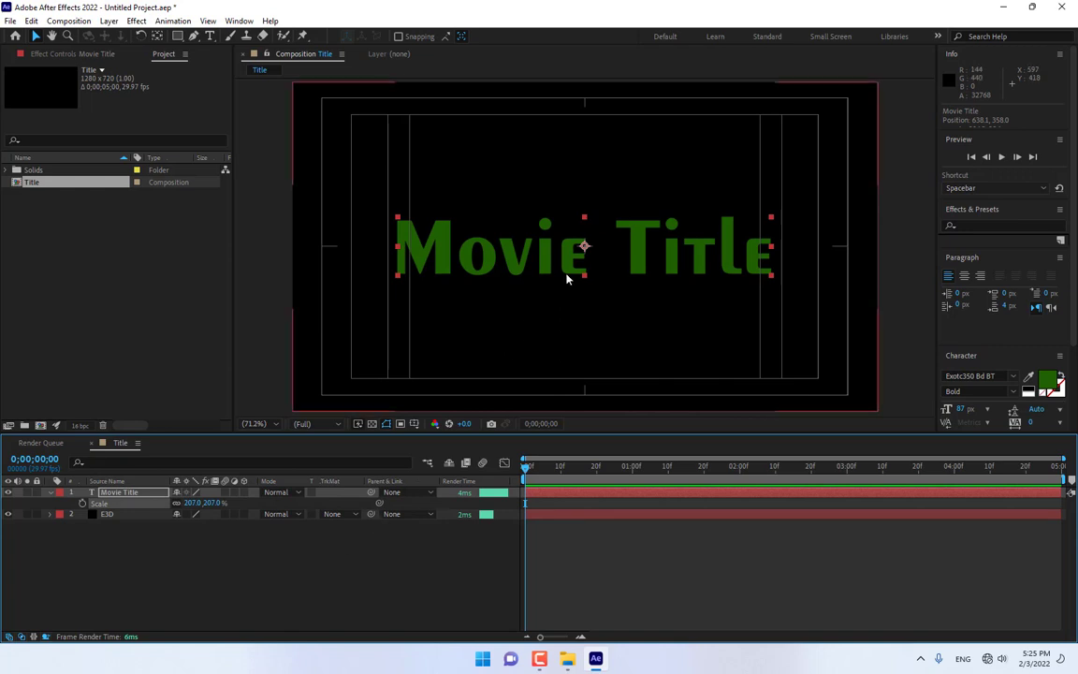
{"action": "double_click", "coordinate": [521, 257]}
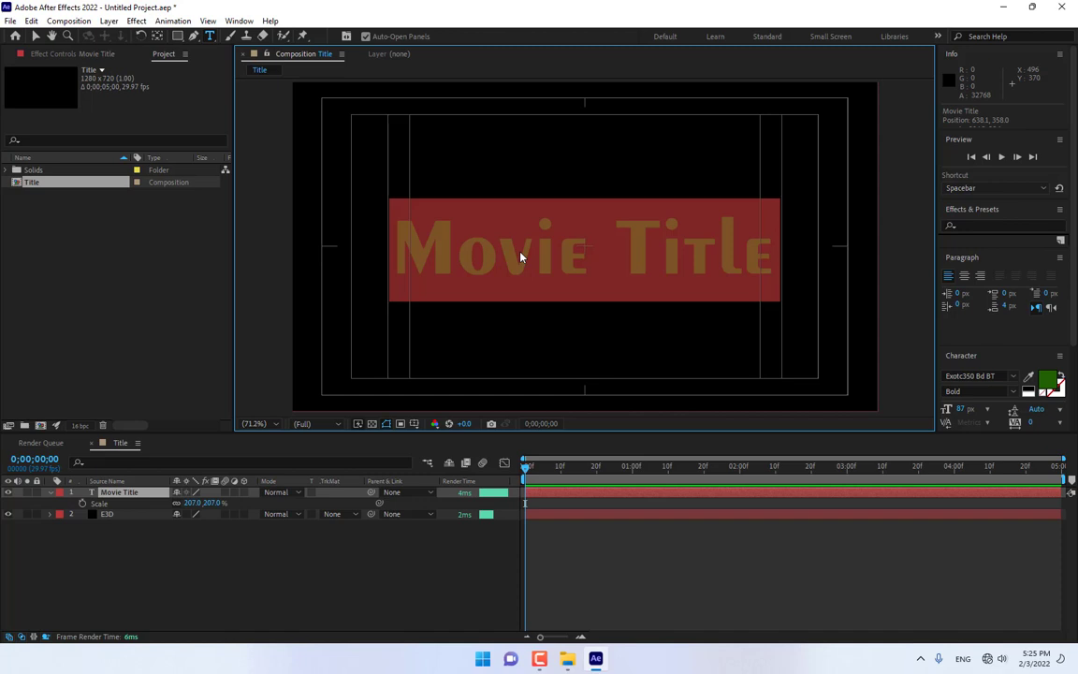
{"action": "type", "text": "MOV"}
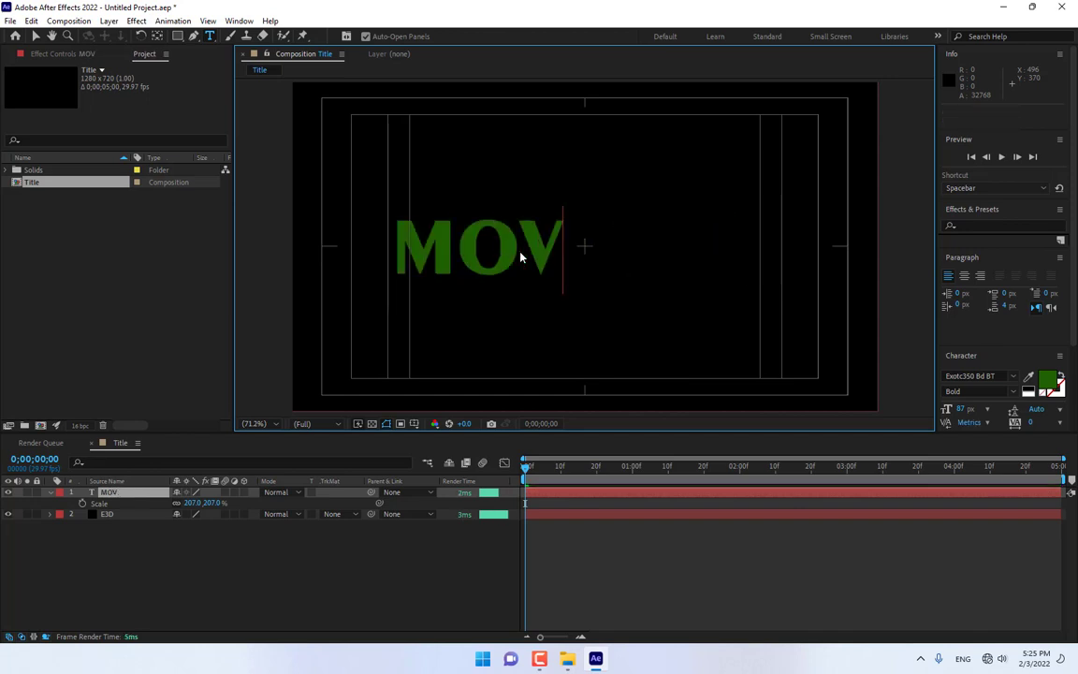
{"action": "type", "text": "IE TITLE"}
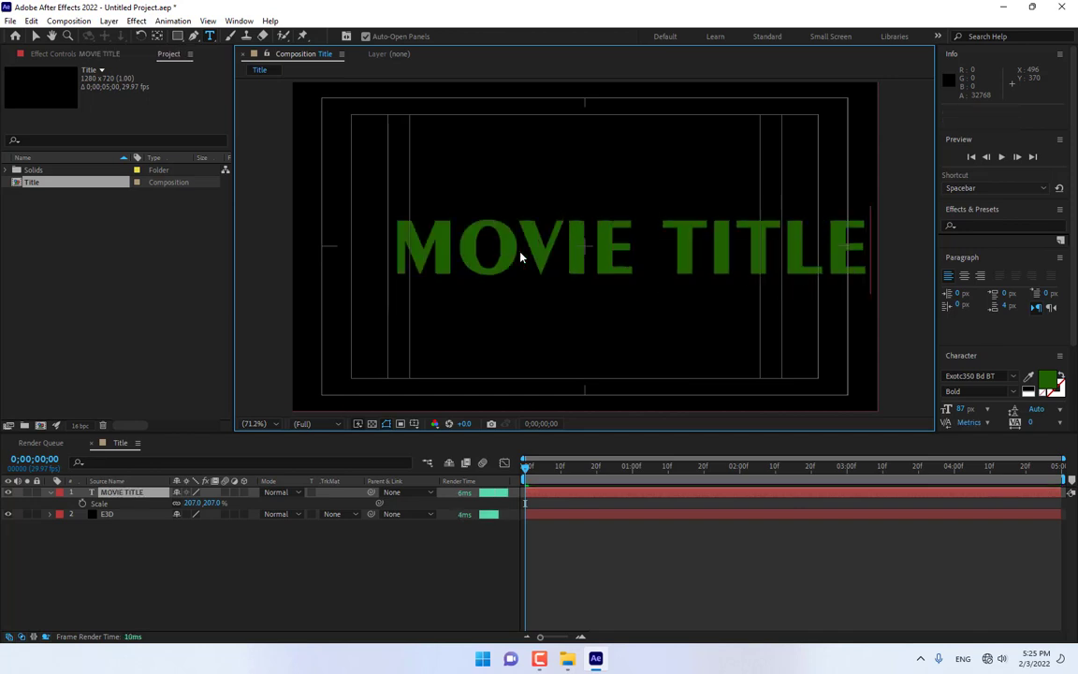
{"action": "left_click", "coordinate": [36, 35]}
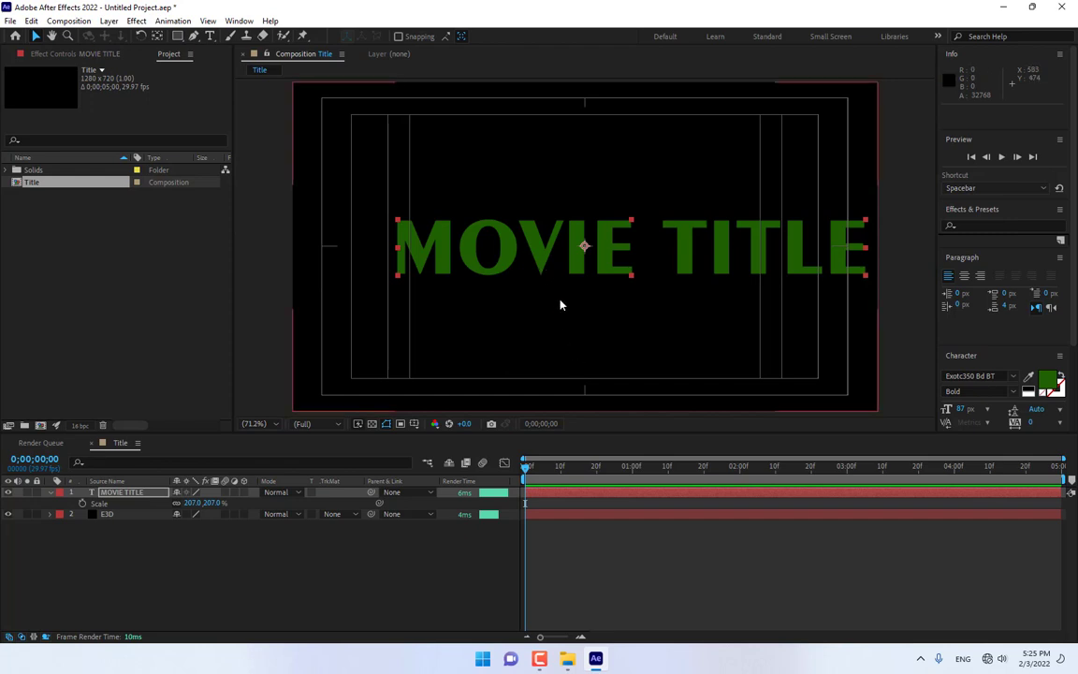
Step: Scale the MOVIE TITLE text to 165% around its recentred anchor point and centre it in the frame
{"action": "key", "text": "ctrl+alt+Home"}
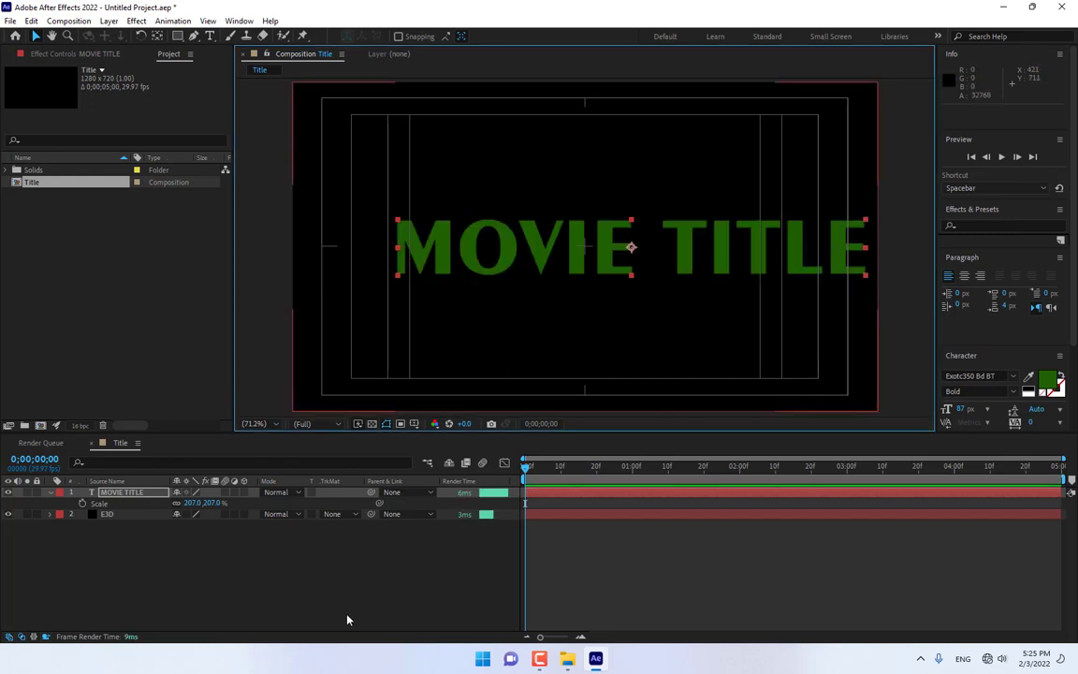
{"action": "left_click_drag", "start_coordinate": [215, 504], "coordinate": [188, 505]}
{"action": "left_click_drag", "start_coordinate": [486, 256], "coordinate": [450, 251]}
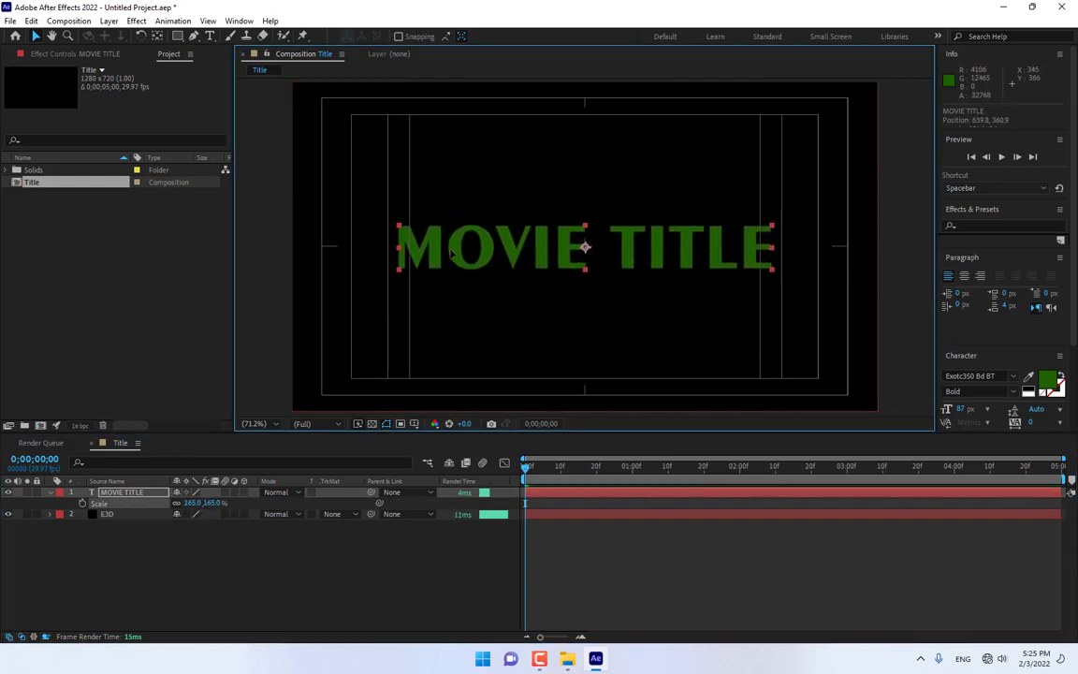
{"action": "left_click", "coordinate": [327, 602]}
Step: Apply the Video Copilot Element effect to the E3D solid and display its effect controls
{"action": "left_click", "coordinate": [130, 516]}
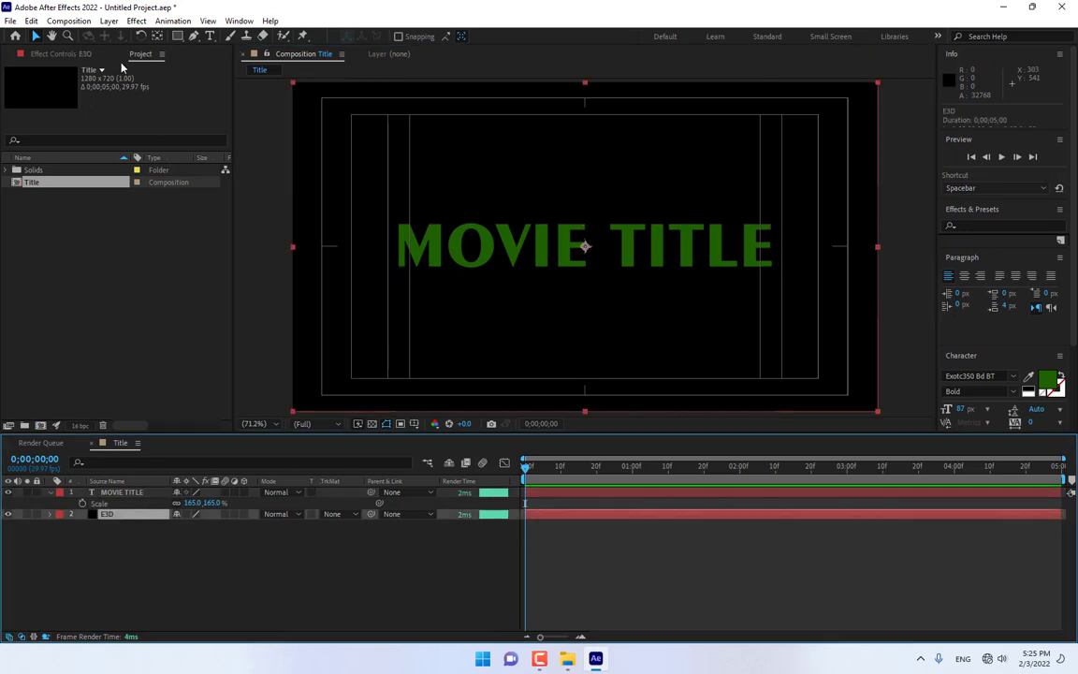
{"action": "left_click", "coordinate": [136, 21]}
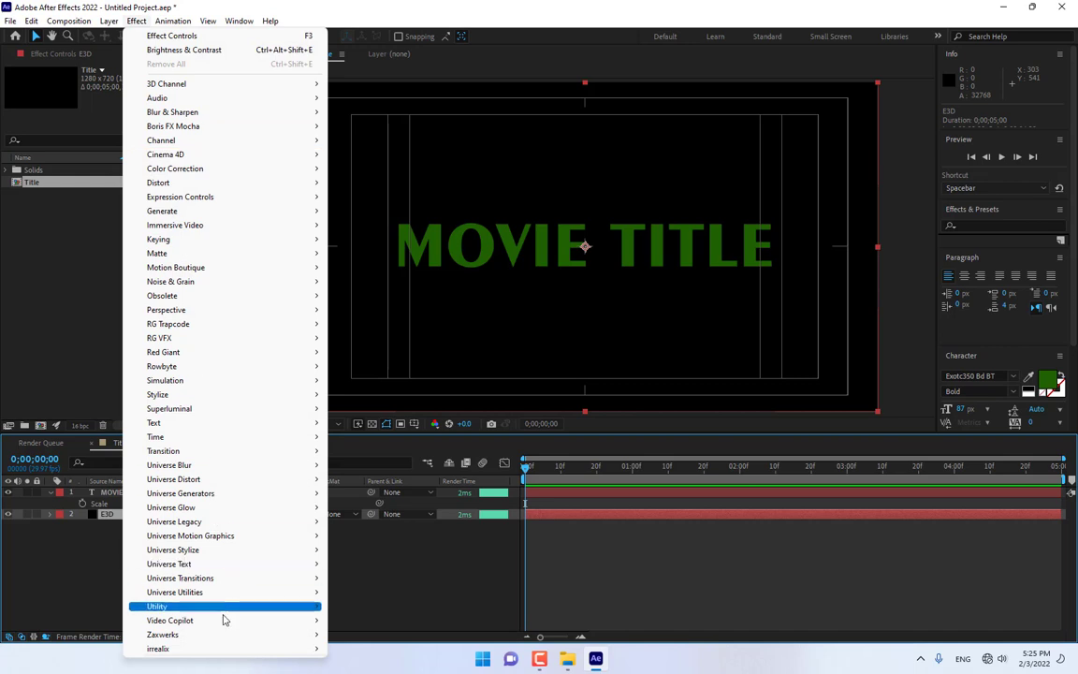
{"action": "mouse_move", "coordinate": [224, 622]}
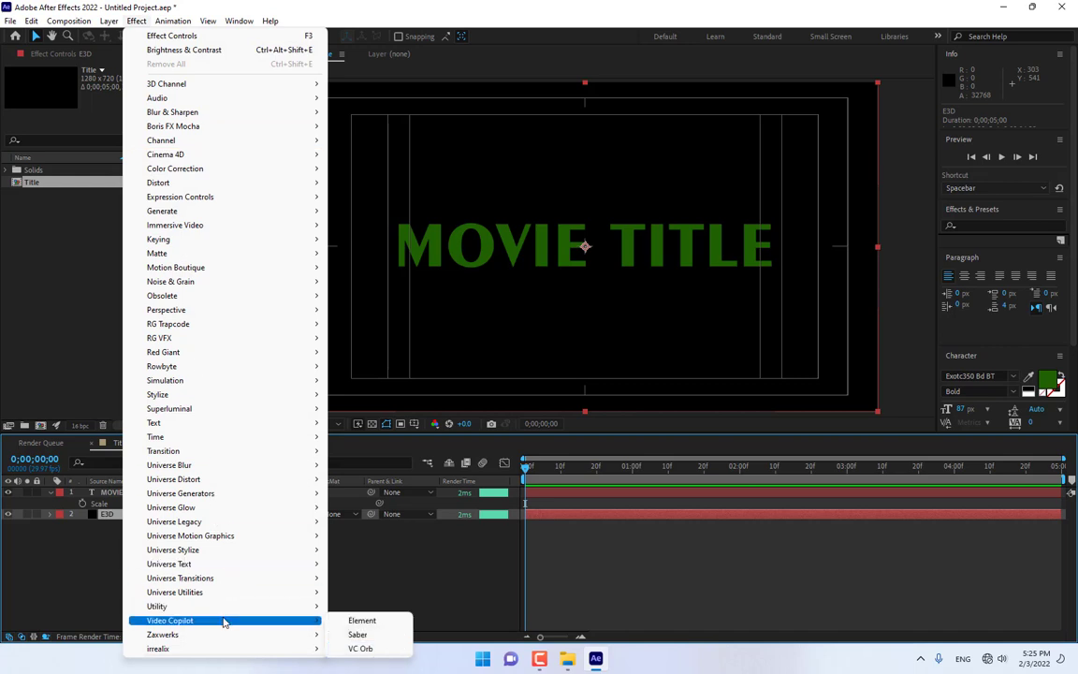
{"action": "left_click", "coordinate": [363, 621]}
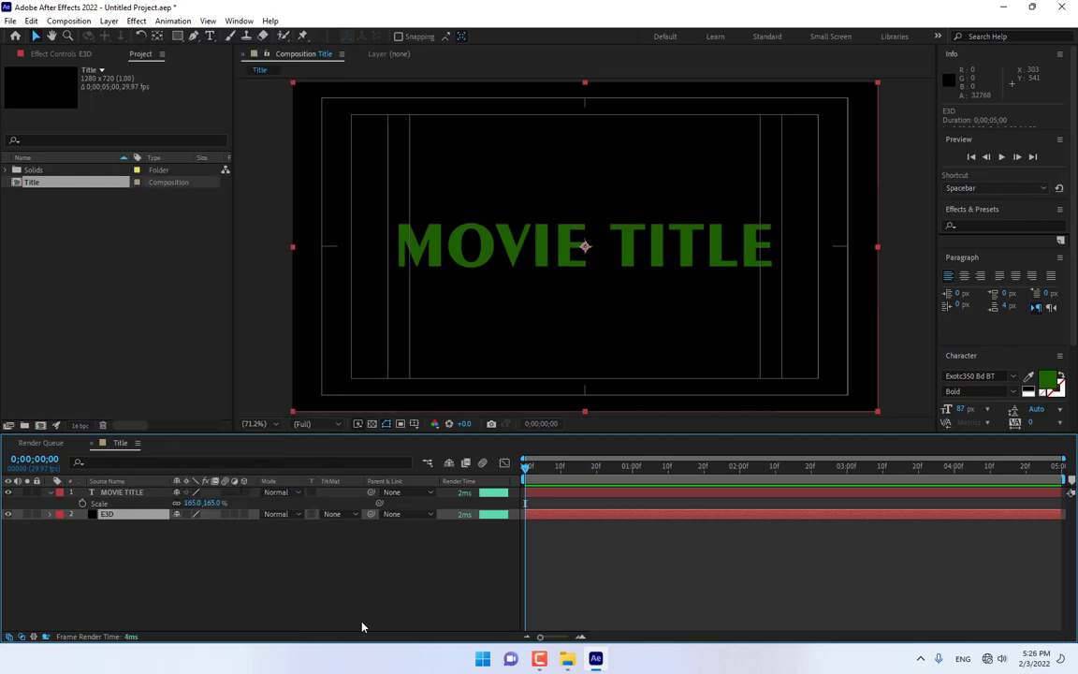
{"action": "left_click", "coordinate": [91, 55]}
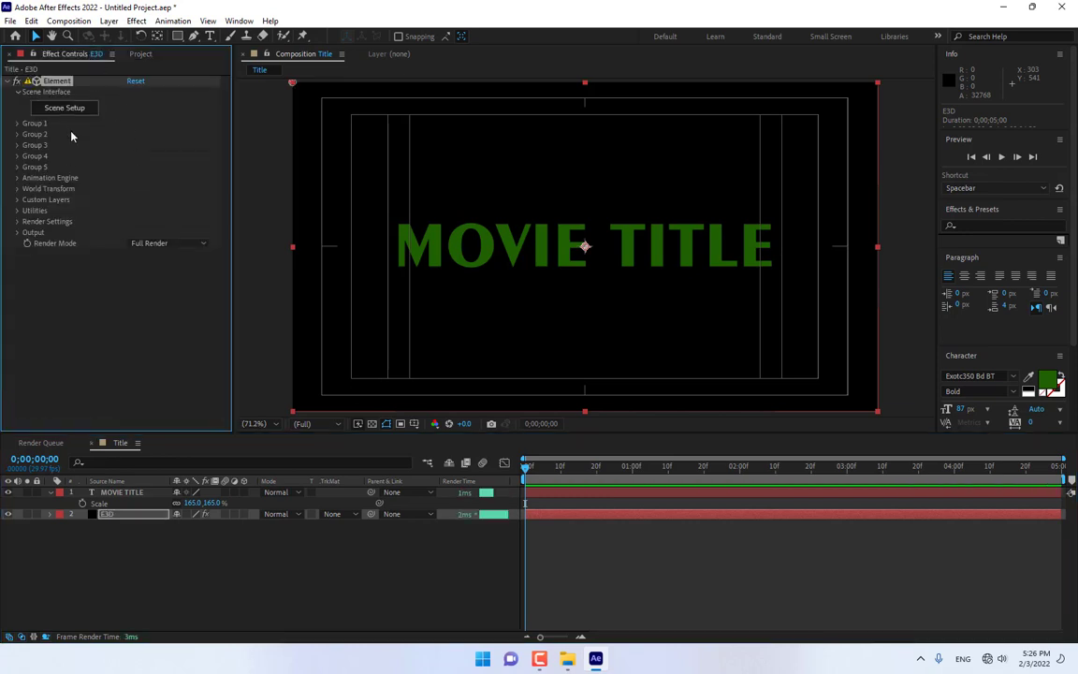
Step: Assign the MOVIE TITLE layer as Path Layer 1 in Element's custom text and masks
{"action": "left_click", "coordinate": [17, 201]}
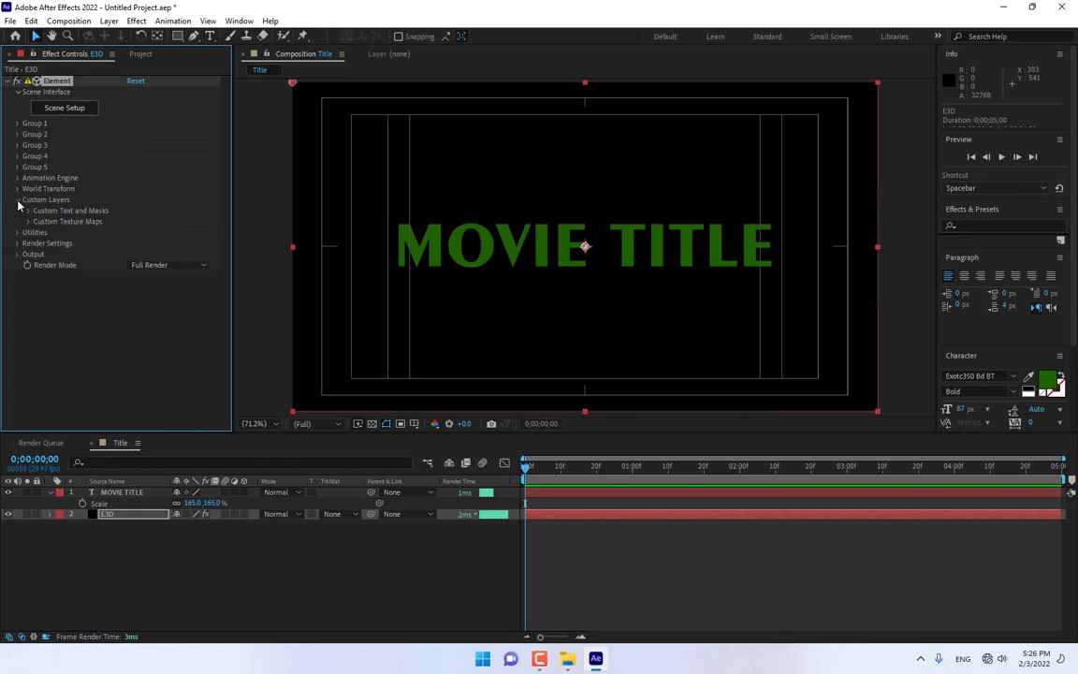
{"action": "left_click", "coordinate": [28, 211]}
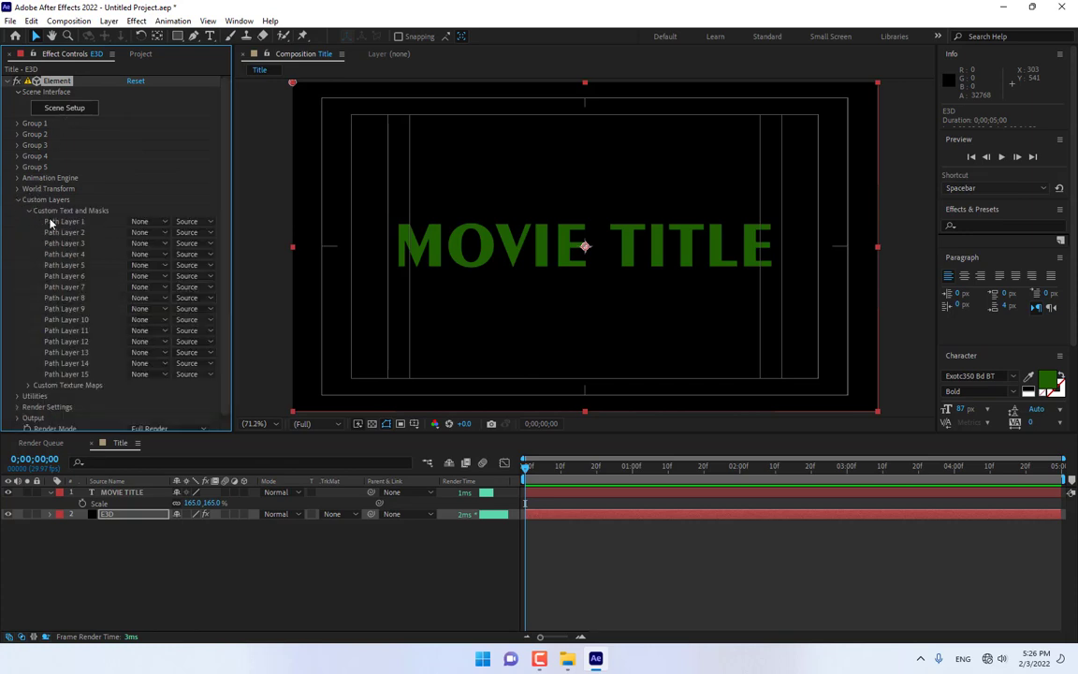
{"action": "left_click", "coordinate": [152, 222]}
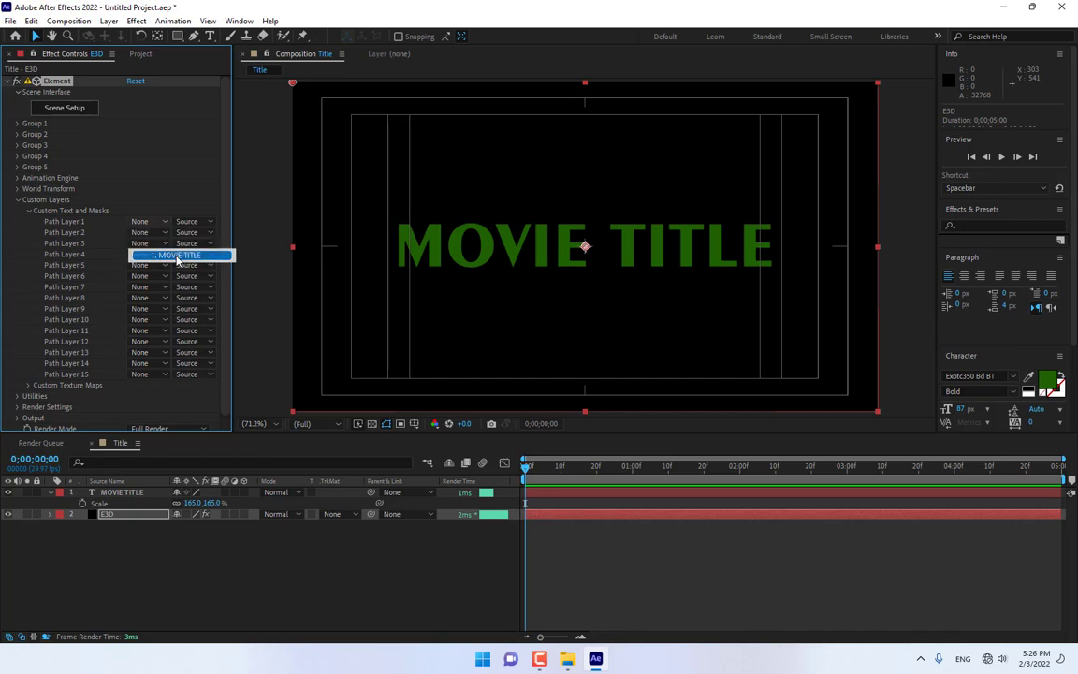
{"action": "left_click", "coordinate": [177, 256]}
Step: Extrude the MOVIE TITLE text into a 3D model in Element's Scene Setup and bring up the presets
{"action": "left_click", "coordinate": [65, 109]}
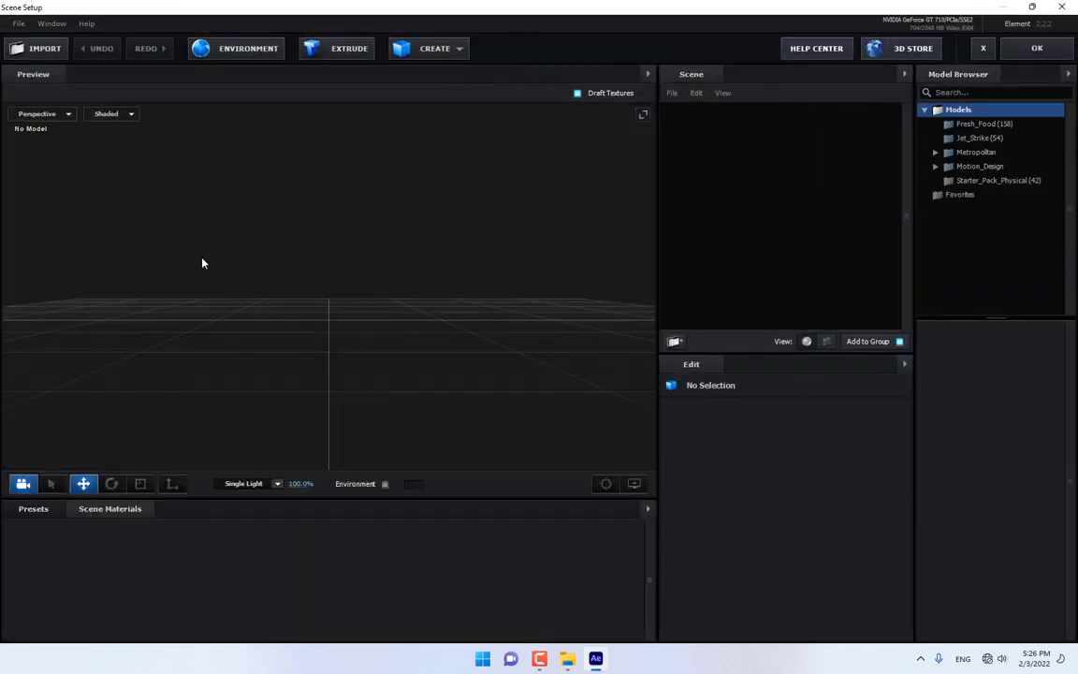
{"action": "left_click", "coordinate": [342, 51]}
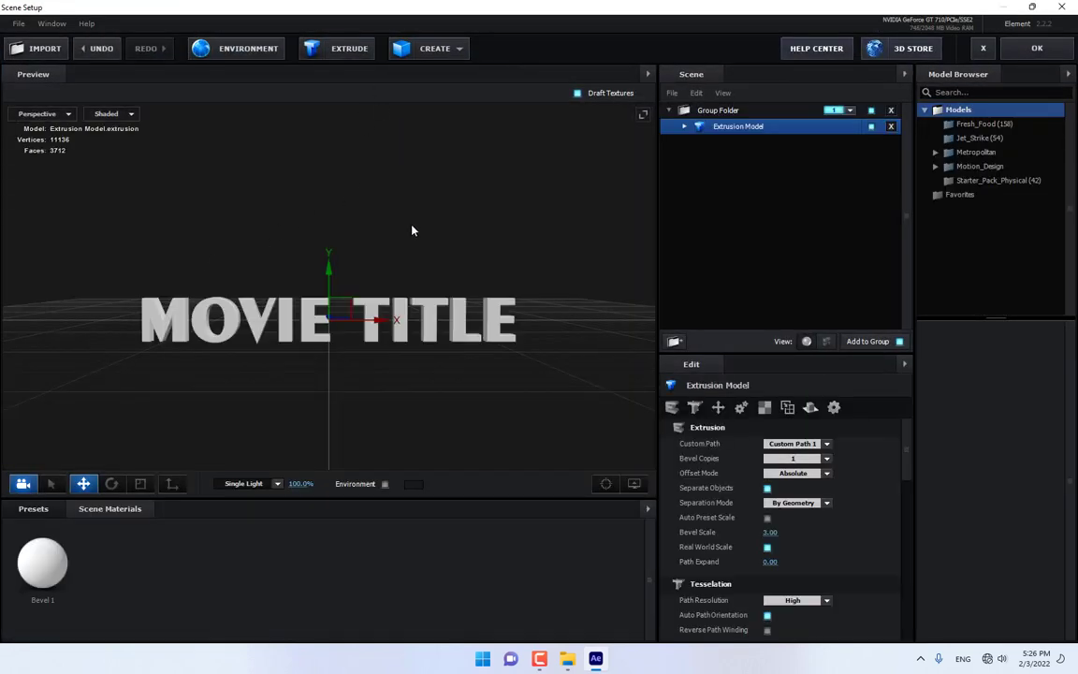
{"action": "left_click", "coordinate": [29, 510]}
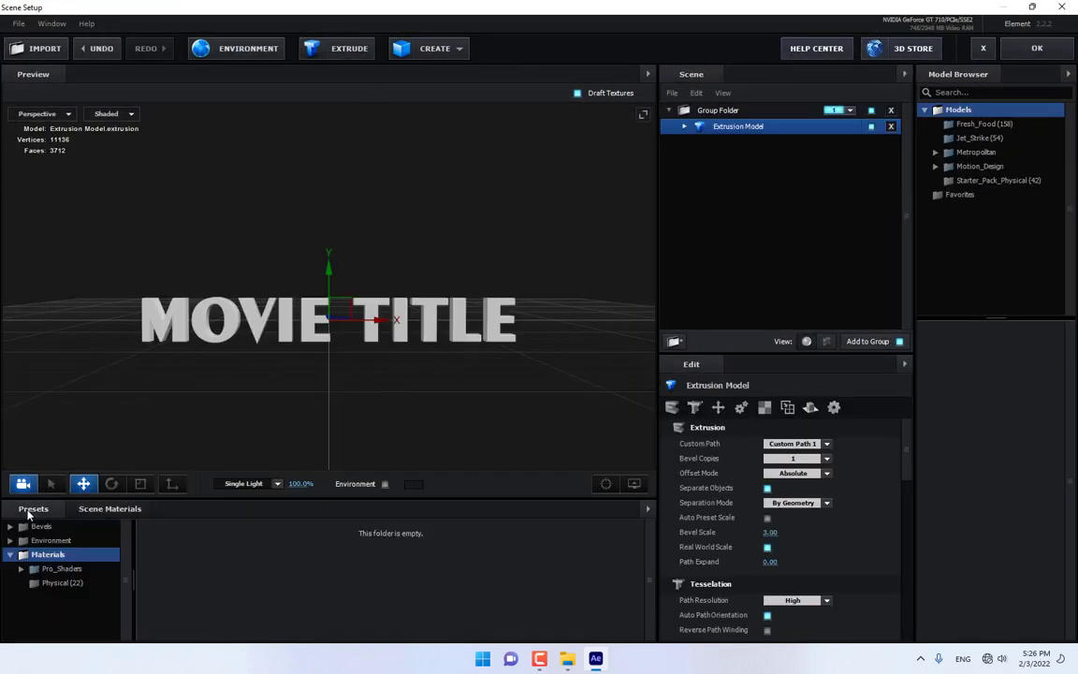
Step: Apply the Step preset from the Physical bevels to the extruded MOVIE TITLE model
{"action": "left_click", "coordinate": [41, 526]}
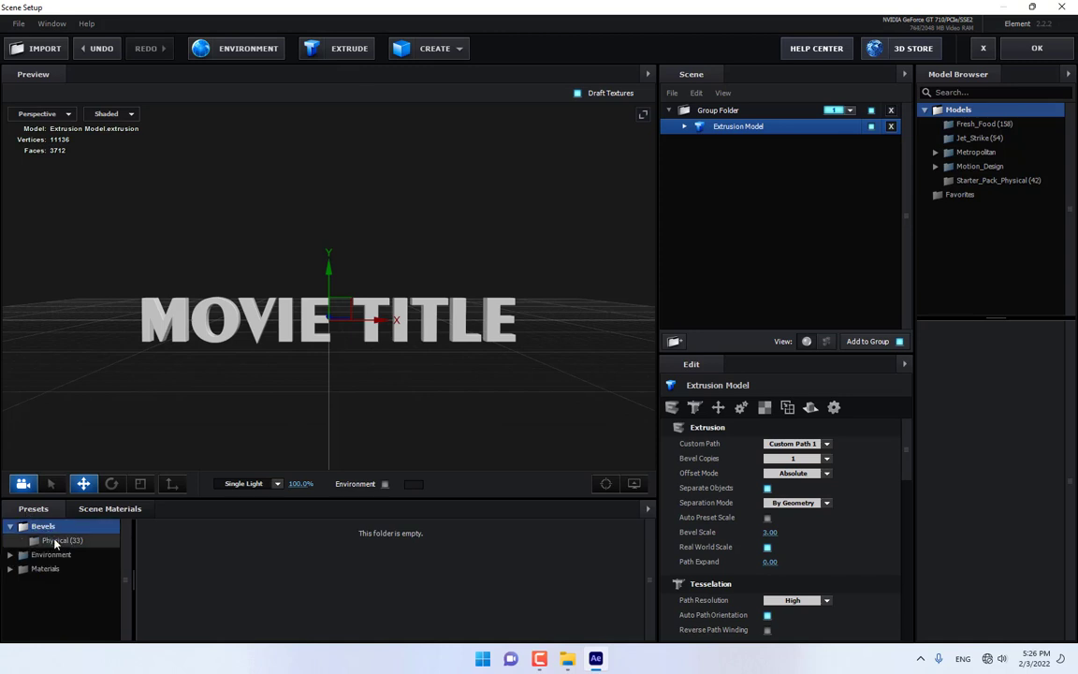
{"action": "left_click", "coordinate": [62, 541]}
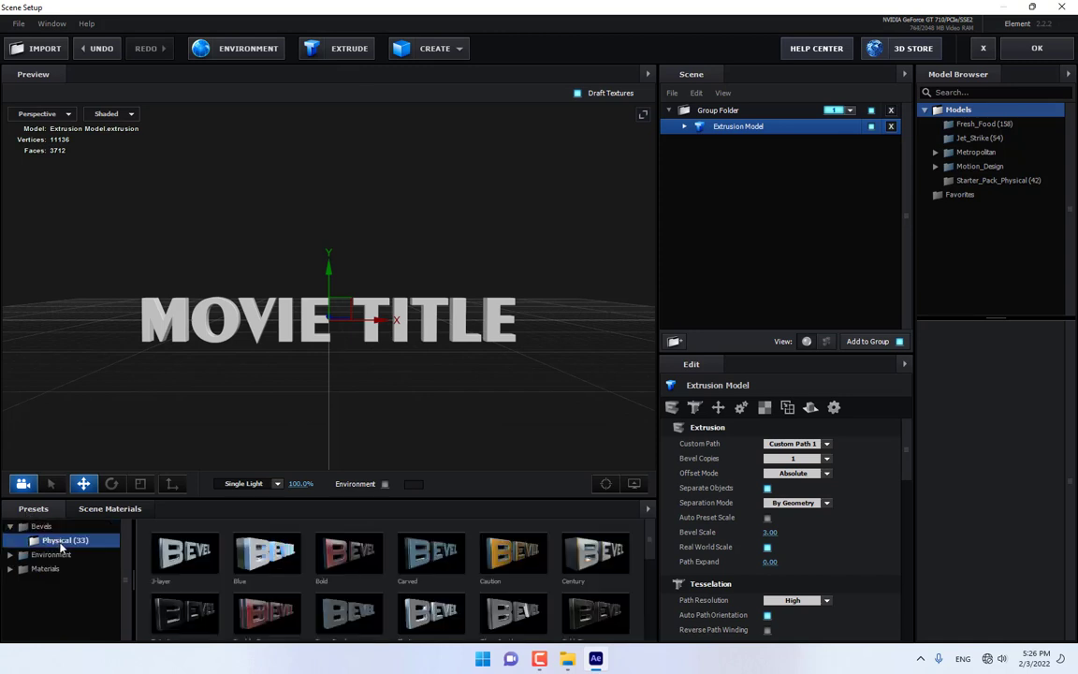
{"action": "left_click", "coordinate": [427, 557]}
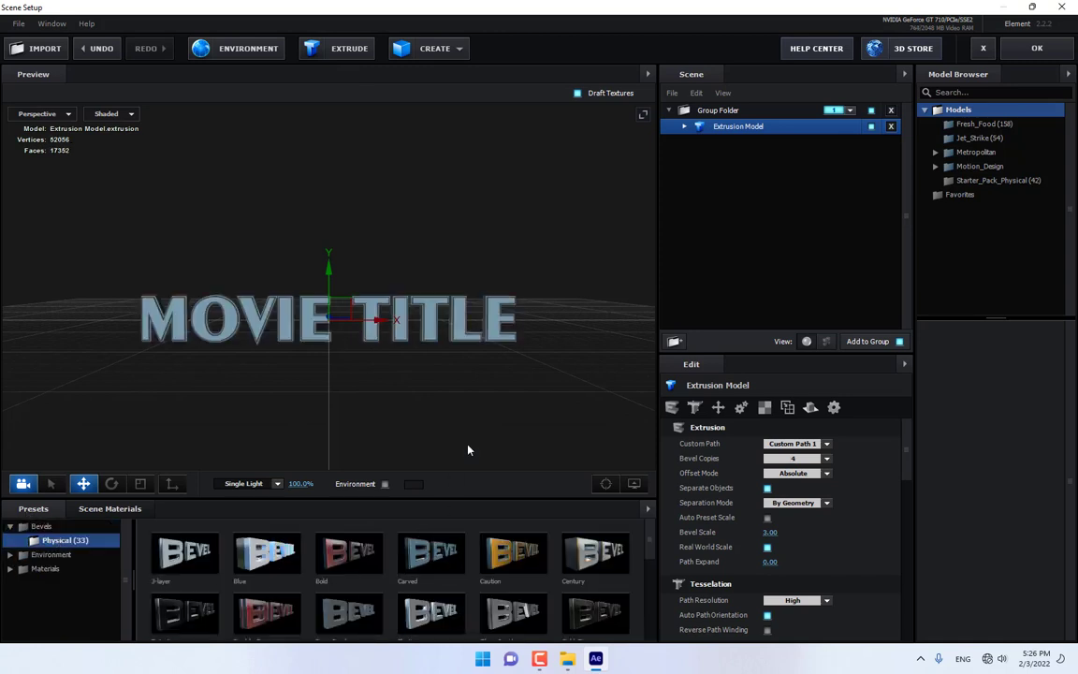
{"action": "scroll", "coordinate": [498, 530], "scroll_direction": "down", "scroll_amount": 5}
{"action": "left_click", "coordinate": [502, 547]}
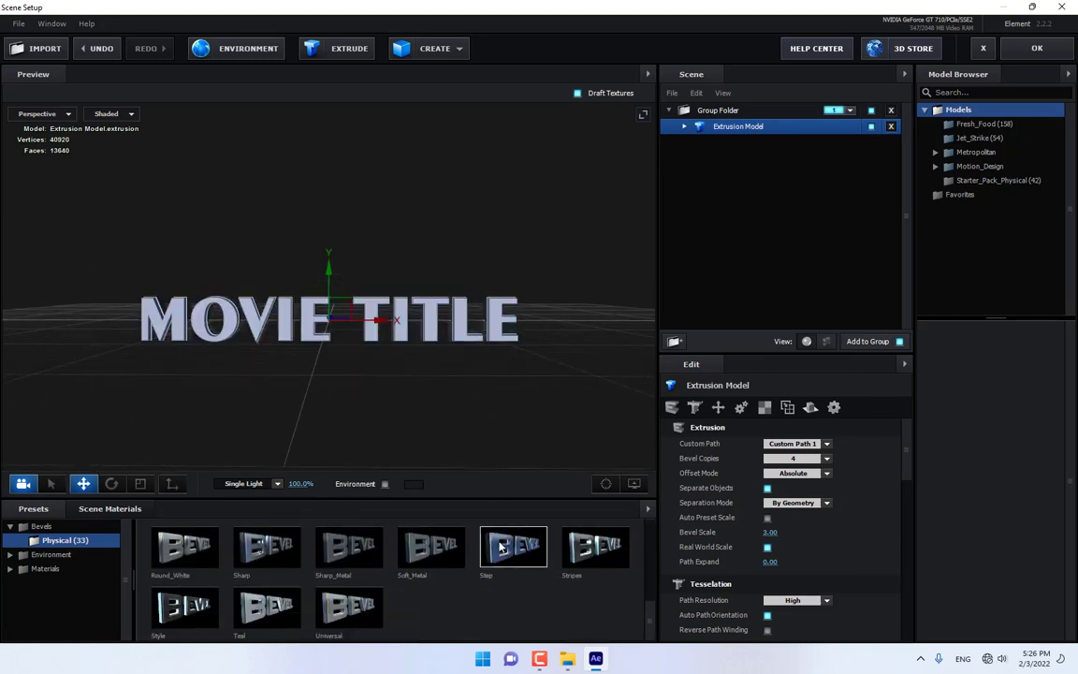
Step: Reduce the Extrude values of the model's three bevels, with Bevel 2 at about 0.57 and Shiny_Light at 0.58
{"action": "left_click_drag", "start_coordinate": [484, 399], "coordinate": [406, 386]}
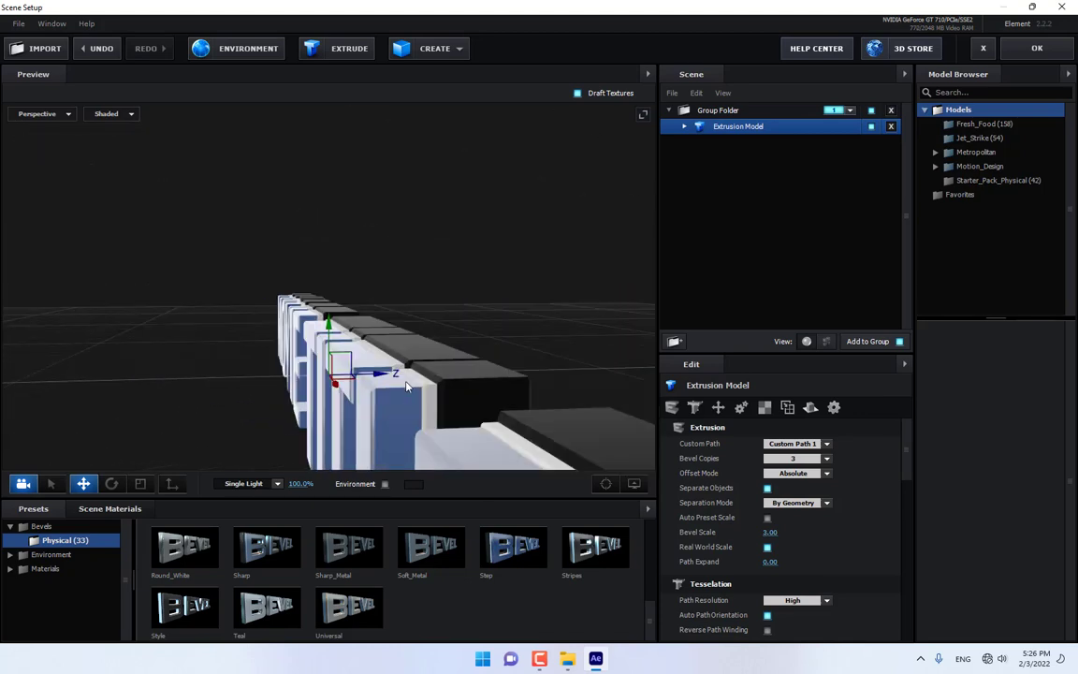
{"action": "left_click", "coordinate": [684, 128]}
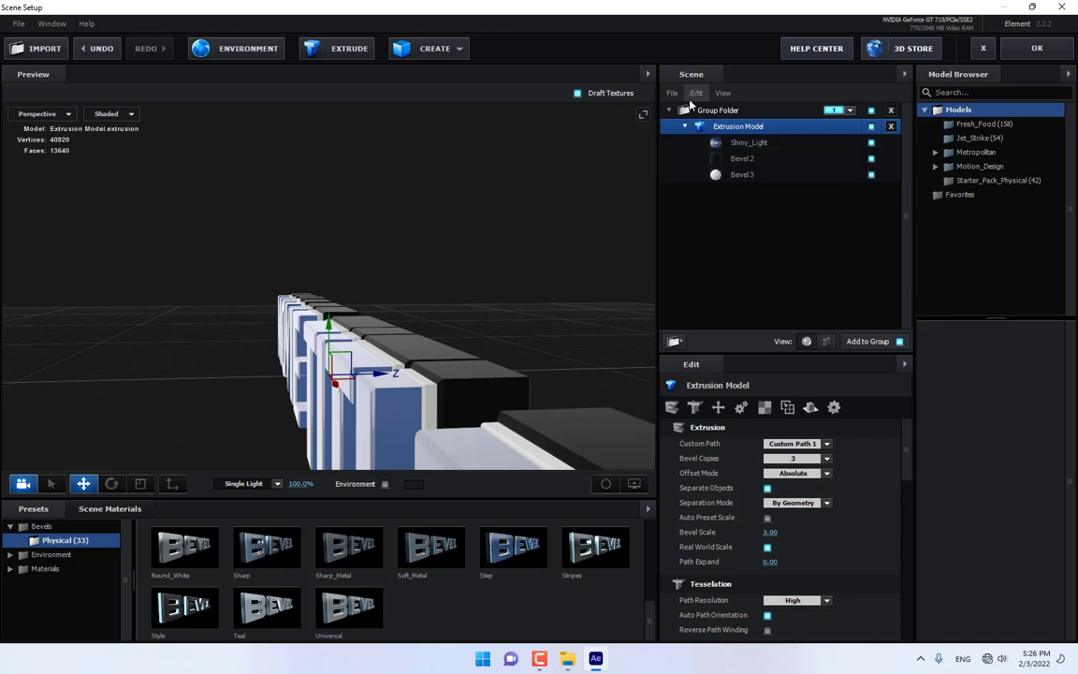
{"action": "left_click", "coordinate": [743, 175]}
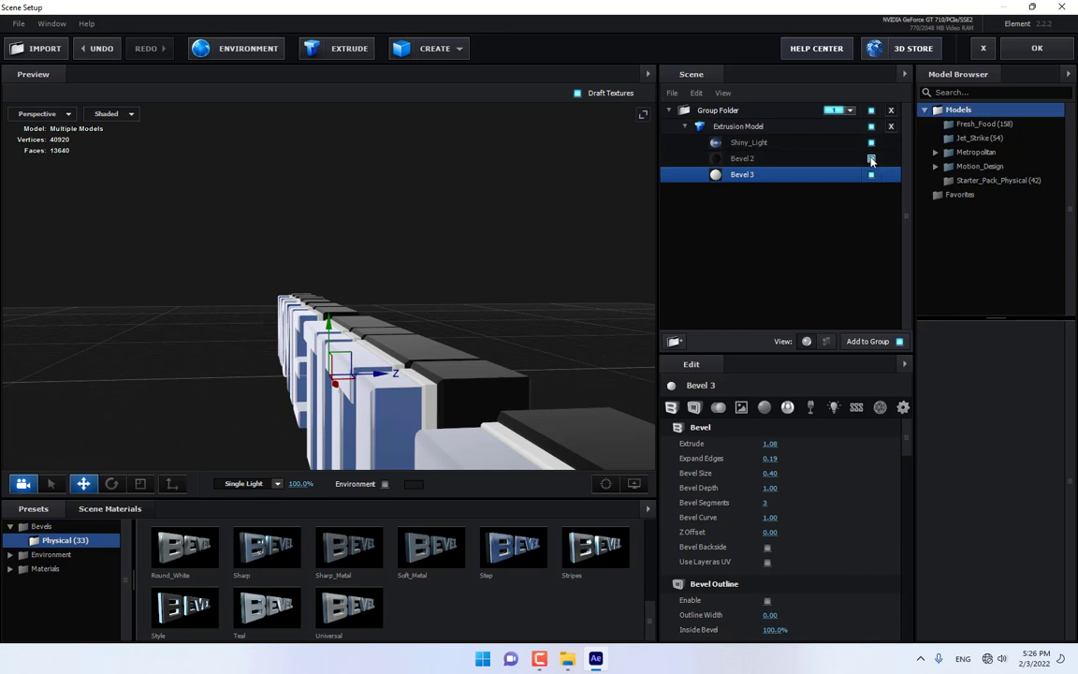
{"action": "left_click", "coordinate": [773, 161]}
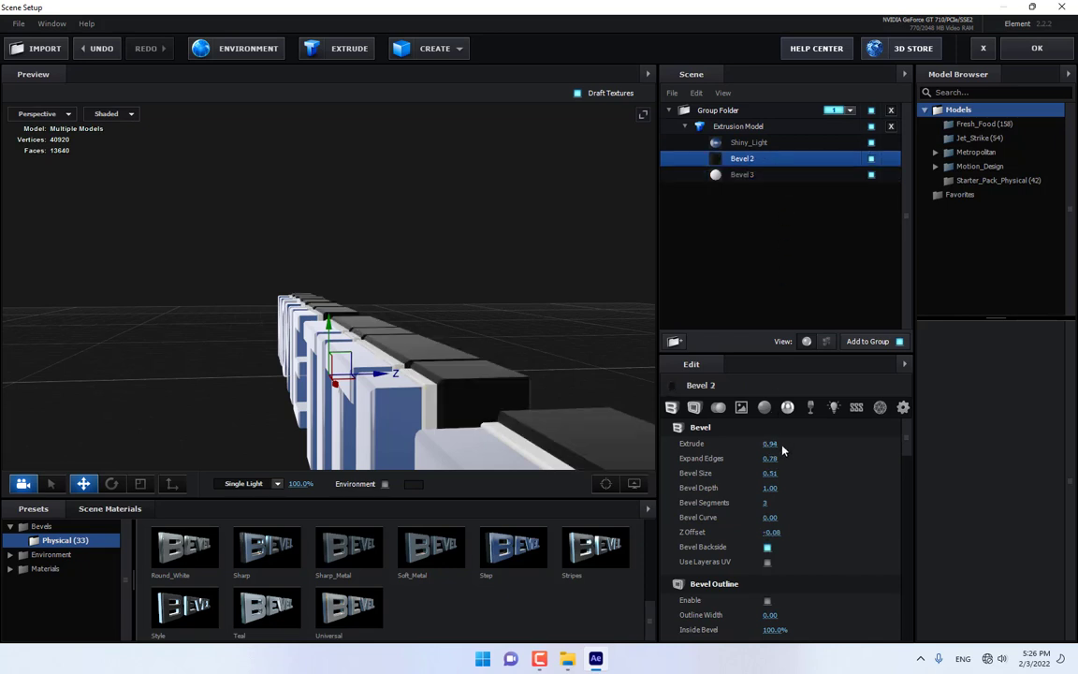
{"action": "left_click_drag", "start_coordinate": [782, 450], "coordinate": [750, 450]}
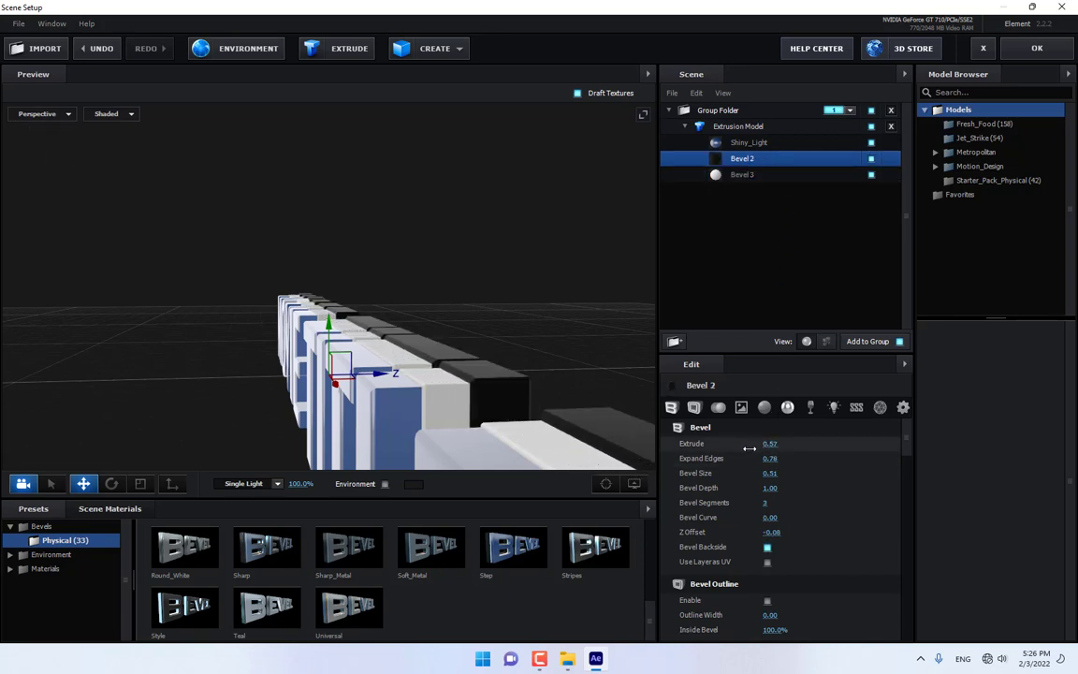
{"action": "left_click", "coordinate": [760, 179]}
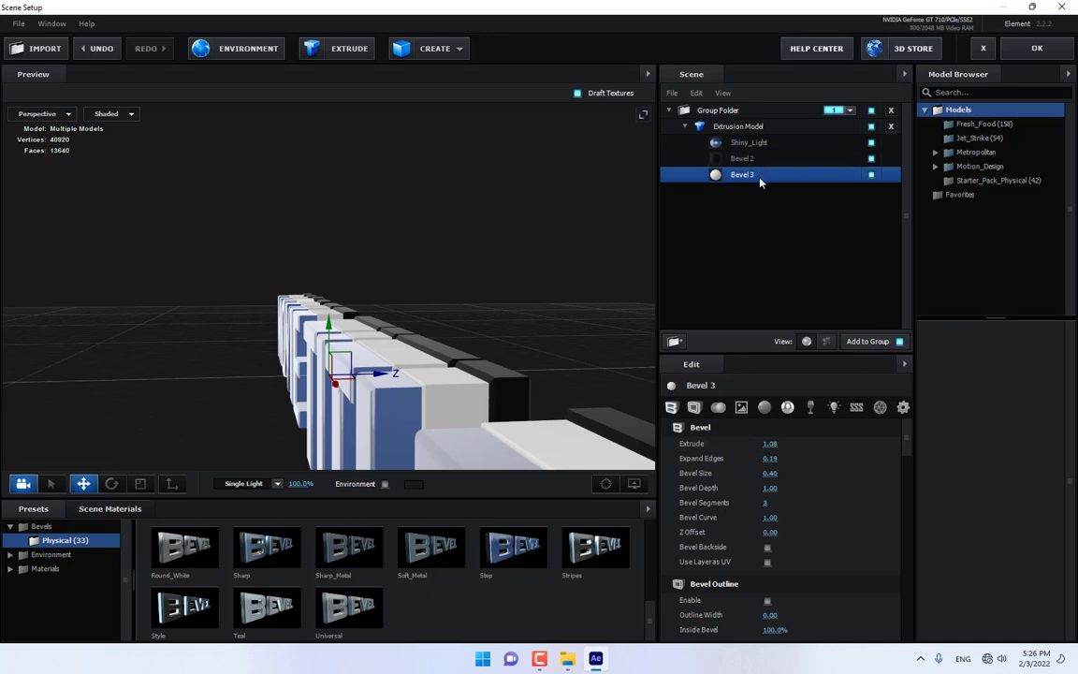
{"action": "left_click_drag", "start_coordinate": [769, 444], "coordinate": [723, 458]}
{"action": "left_click", "coordinate": [748, 143]}
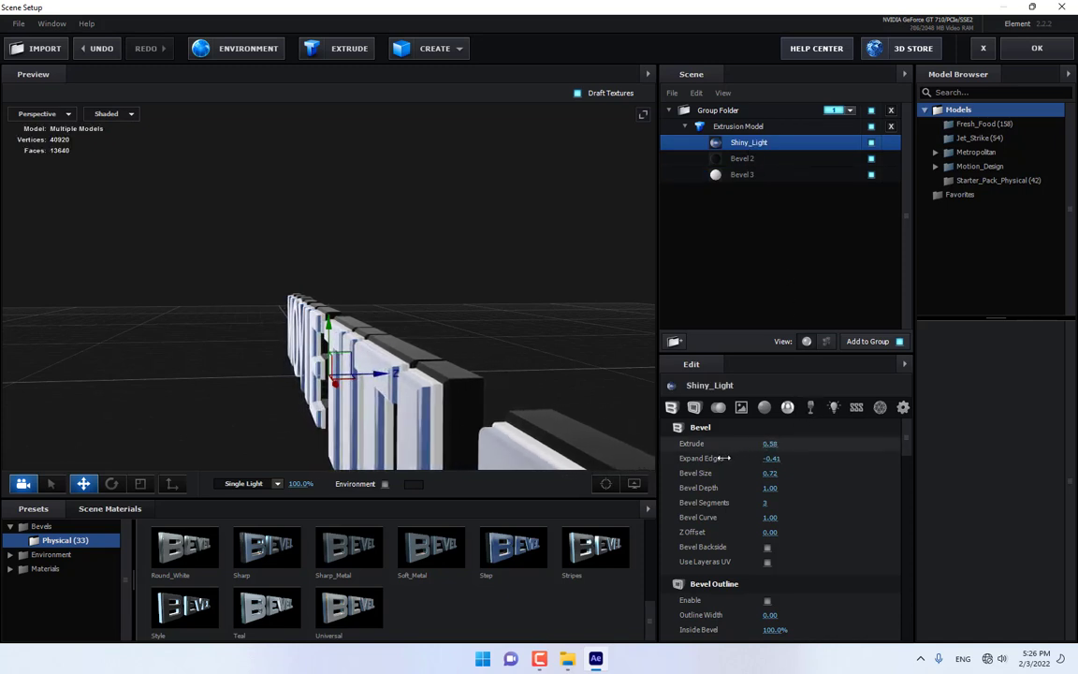
Step: Assign the Chrome material from the Physical materials to Bevel 3 and Bevel 2 of the extrusion model
{"action": "left_click", "coordinate": [42, 568]}
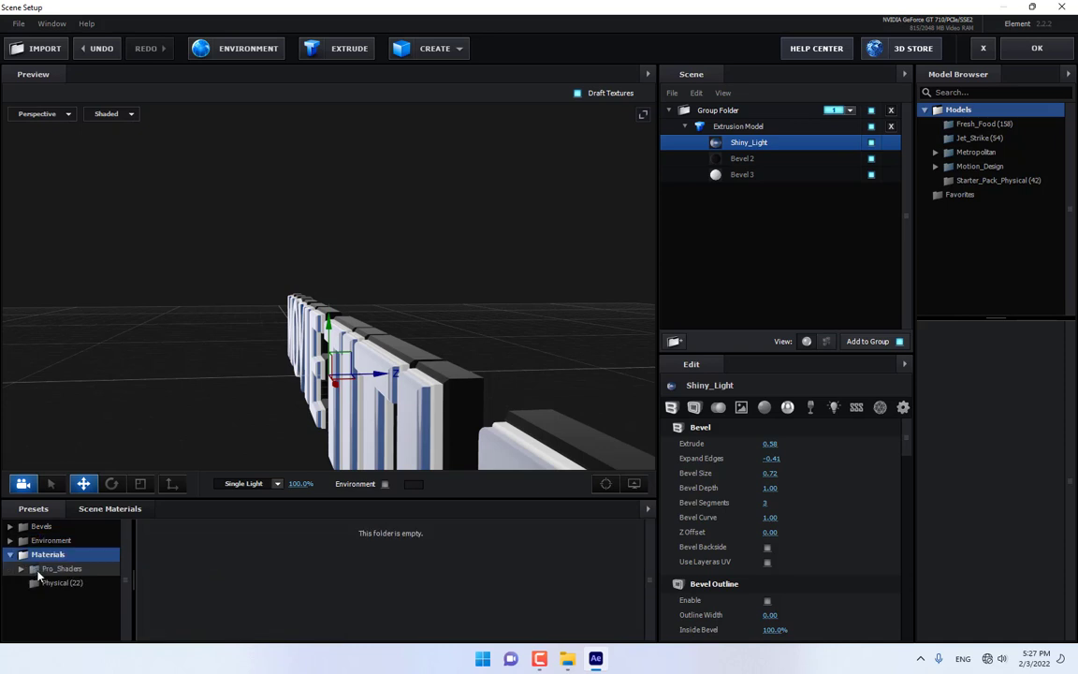
{"action": "left_click", "coordinate": [54, 582]}
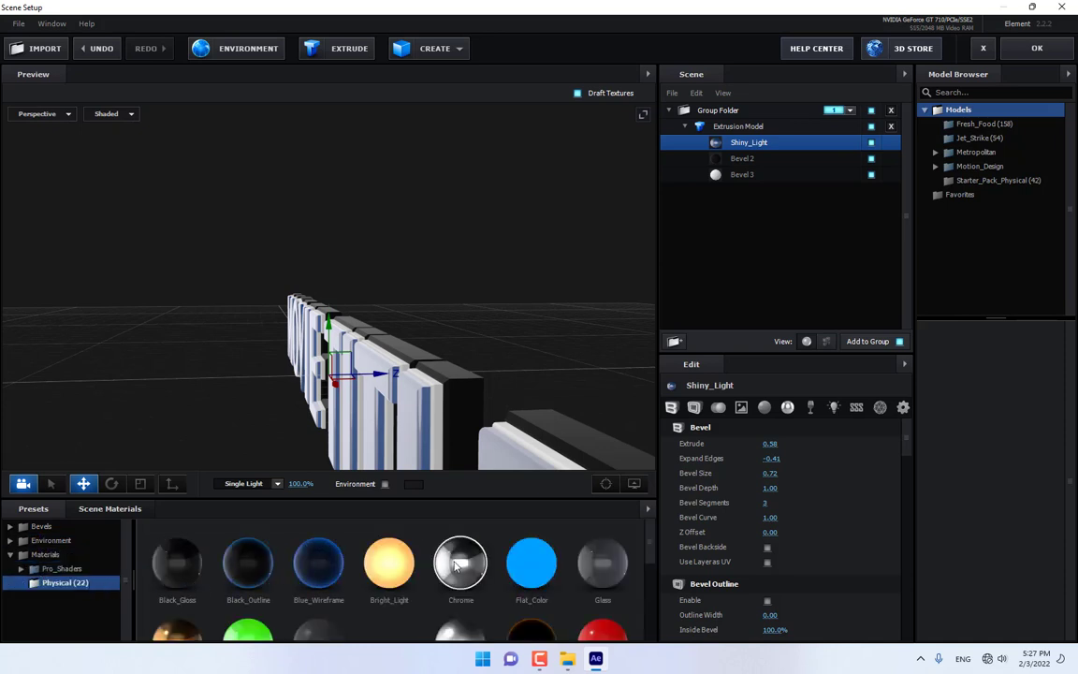
{"action": "left_click_drag", "start_coordinate": [457, 565], "coordinate": [757, 178]}
{"action": "mouse_move", "coordinate": [587, 359]}
{"action": "left_mouse_down"}
{"action": "mouse_move", "coordinate": [674, 341]}
{"action": "mouse_move", "coordinate": [709, 388]}
{"action": "mouse_move", "coordinate": [486, 396]}
{"action": "mouse_move", "coordinate": [568, 366]}
{"action": "mouse_move", "coordinate": [552, 365]}
{"action": "mouse_move", "coordinate": [564, 374]}
{"action": "mouse_move", "coordinate": [573, 355]}
{"action": "left_mouse_up"}
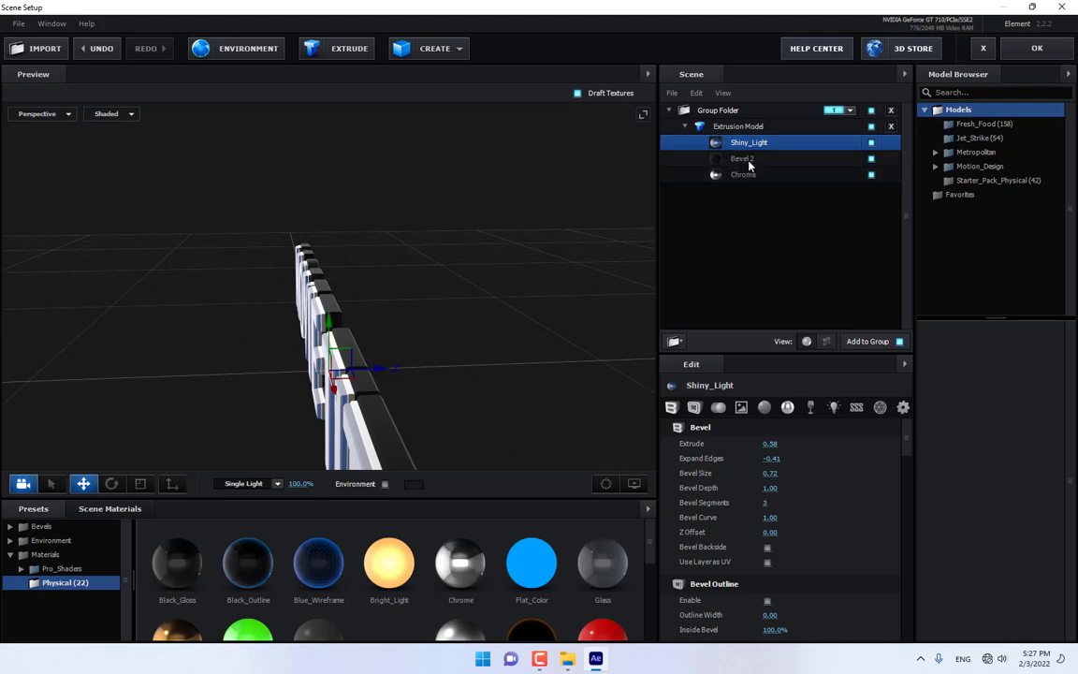
{"action": "left_click_drag", "start_coordinate": [461, 561], "coordinate": [742, 158]}
{"action": "left_click_drag", "start_coordinate": [403, 403], "coordinate": [560, 370]}
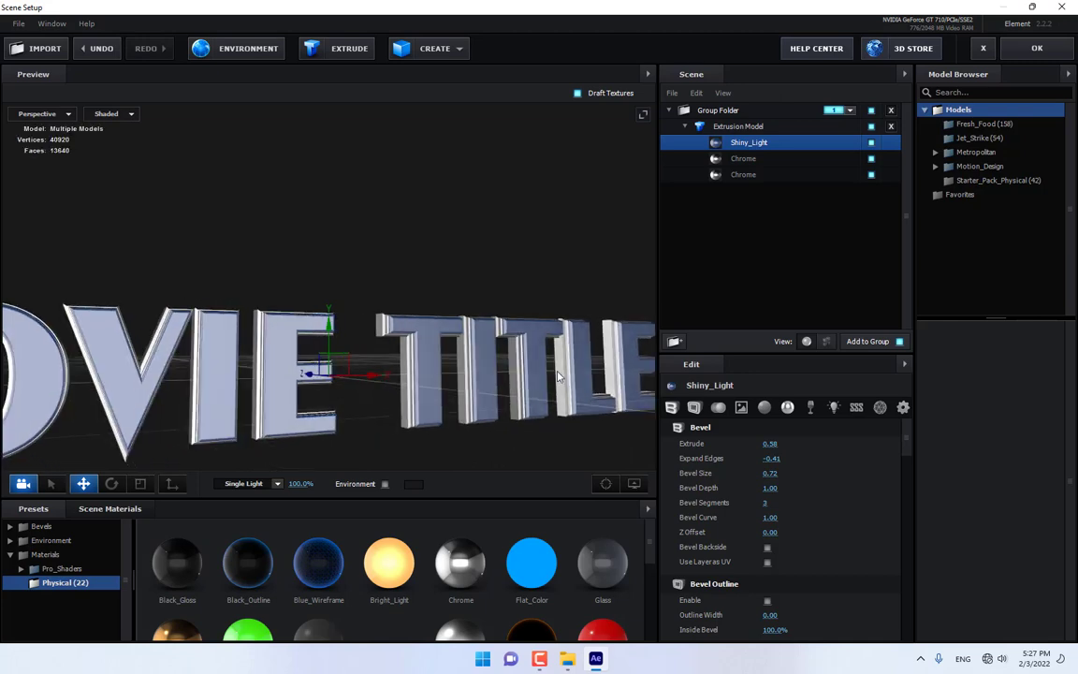
Step: Load Basic_2K_14.jpg as the scene's environment texture and accept the Scene Setup
{"action": "left_click", "coordinate": [245, 48]}
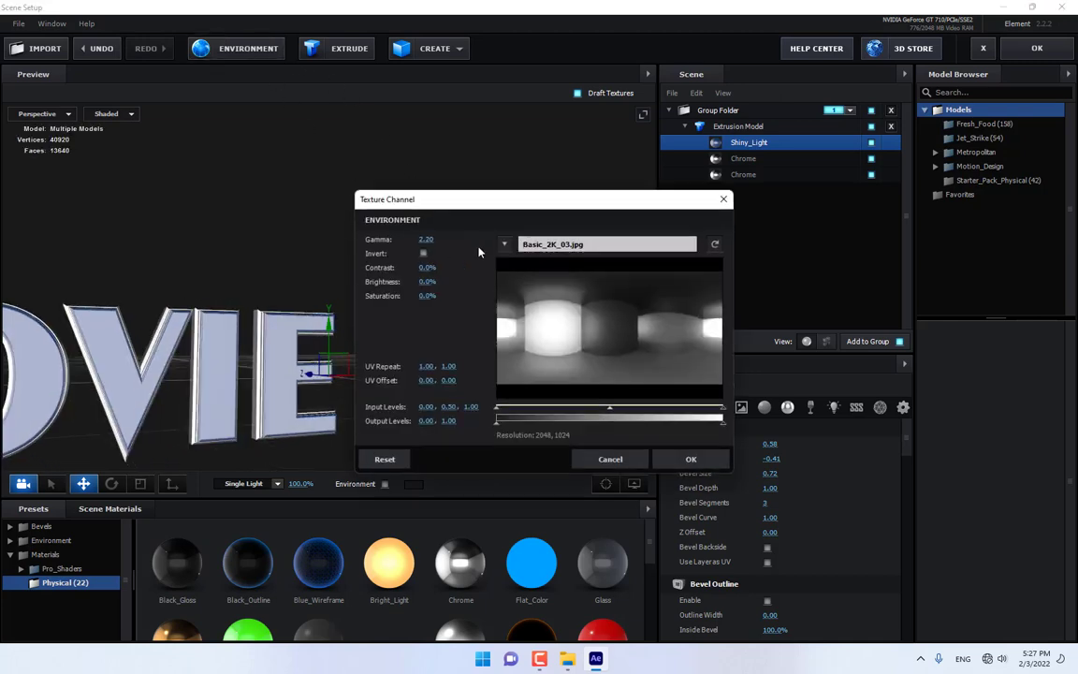
{"action": "left_click", "coordinate": [602, 245]}
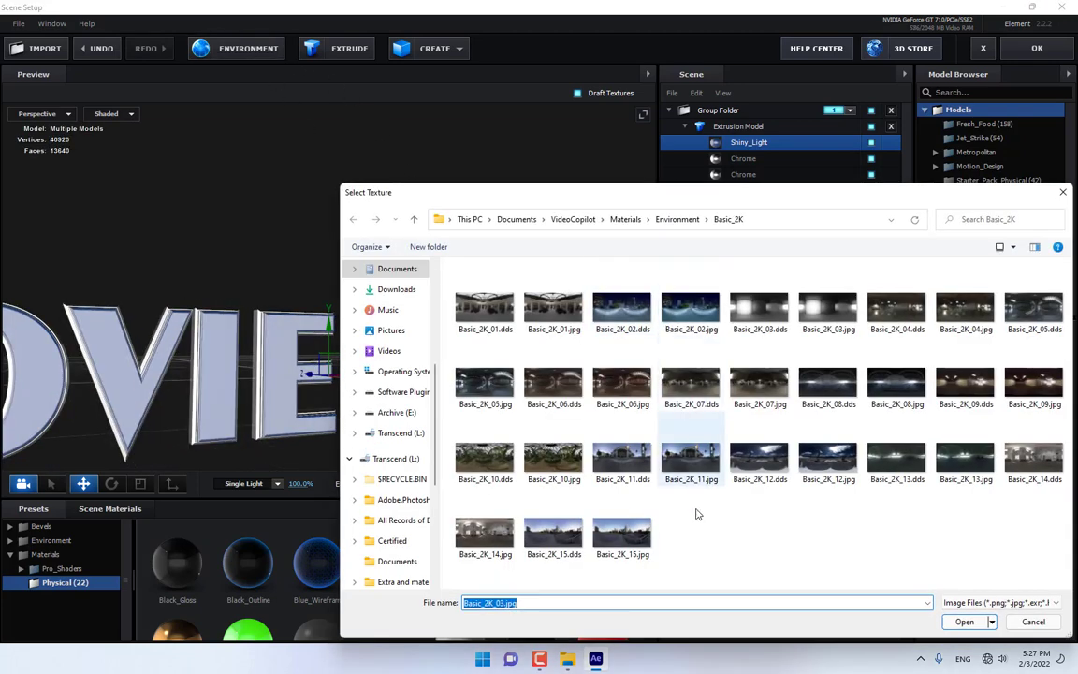
{"action": "left_click", "coordinate": [484, 540]}
{"action": "double_click", "coordinate": [484, 540]}
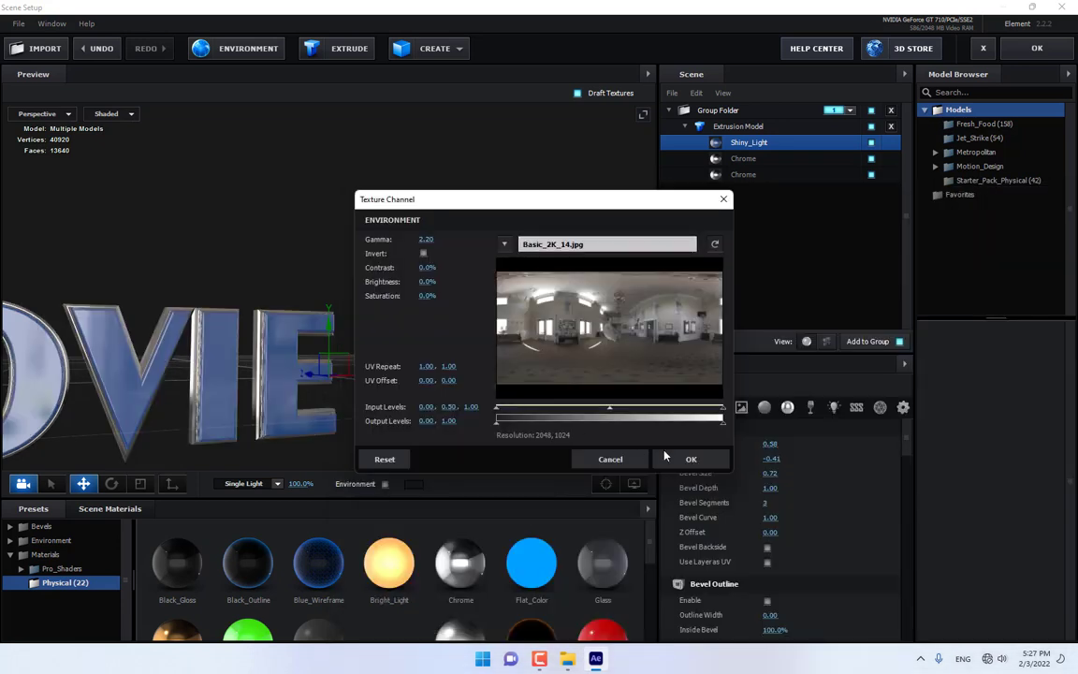
{"action": "left_click", "coordinate": [688, 458]}
{"action": "left_click_drag", "start_coordinate": [539, 352], "coordinate": [502, 360]}
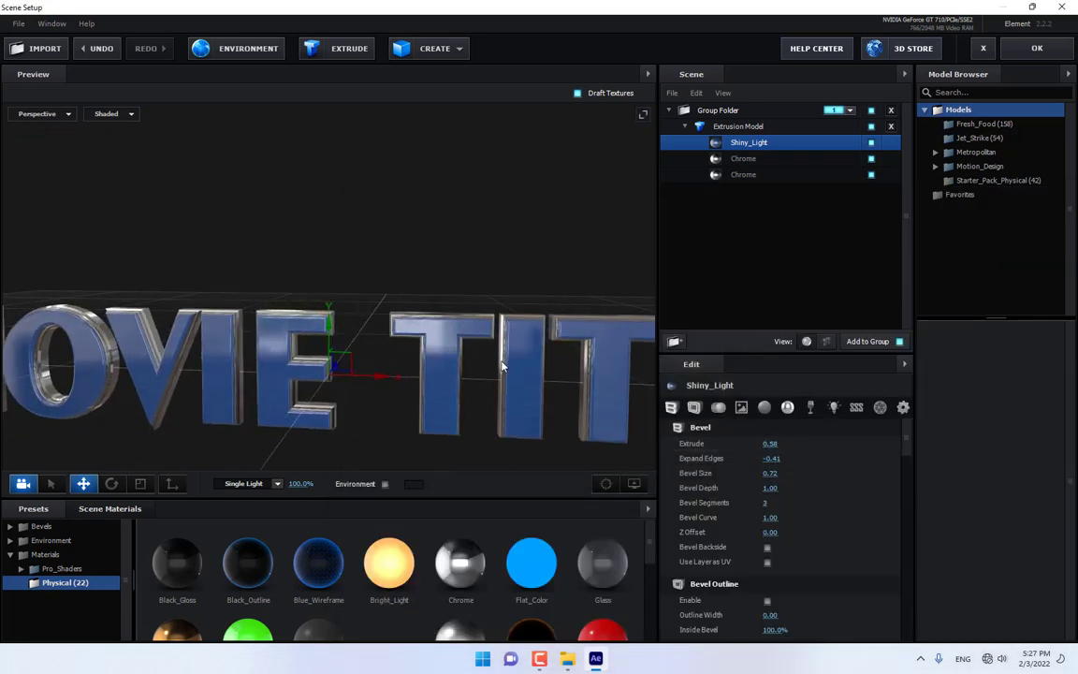
{"action": "left_click", "coordinate": [1036, 47]}
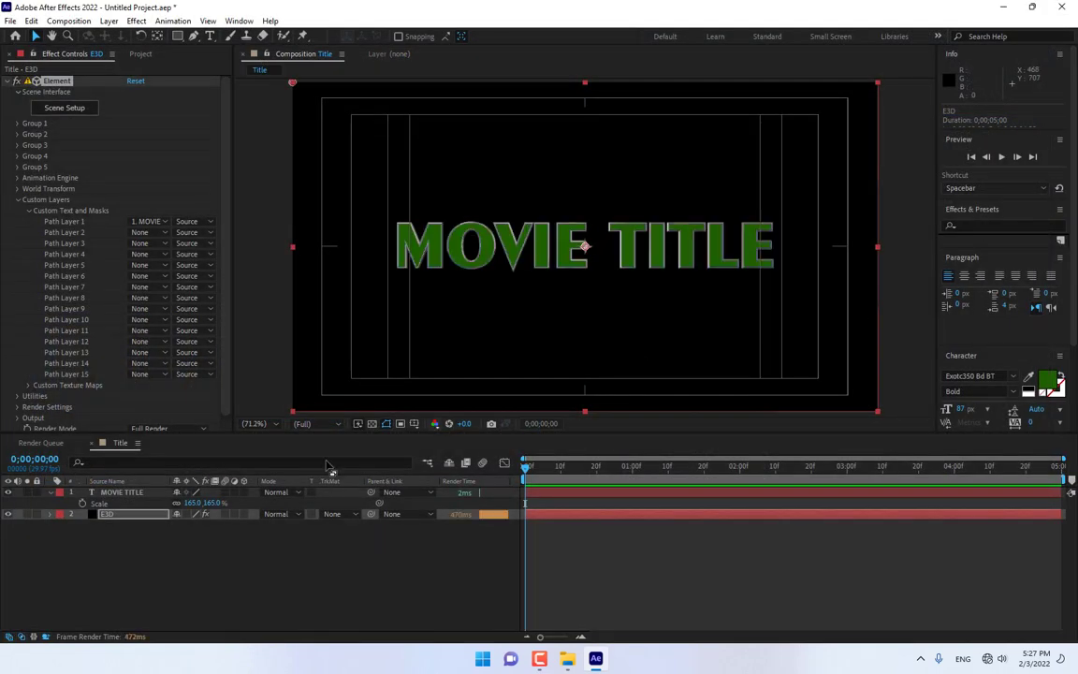
Step: Hide the MOVIE TITLE text layer and collapse its properties in the timeline
{"action": "left_click", "coordinate": [118, 494]}
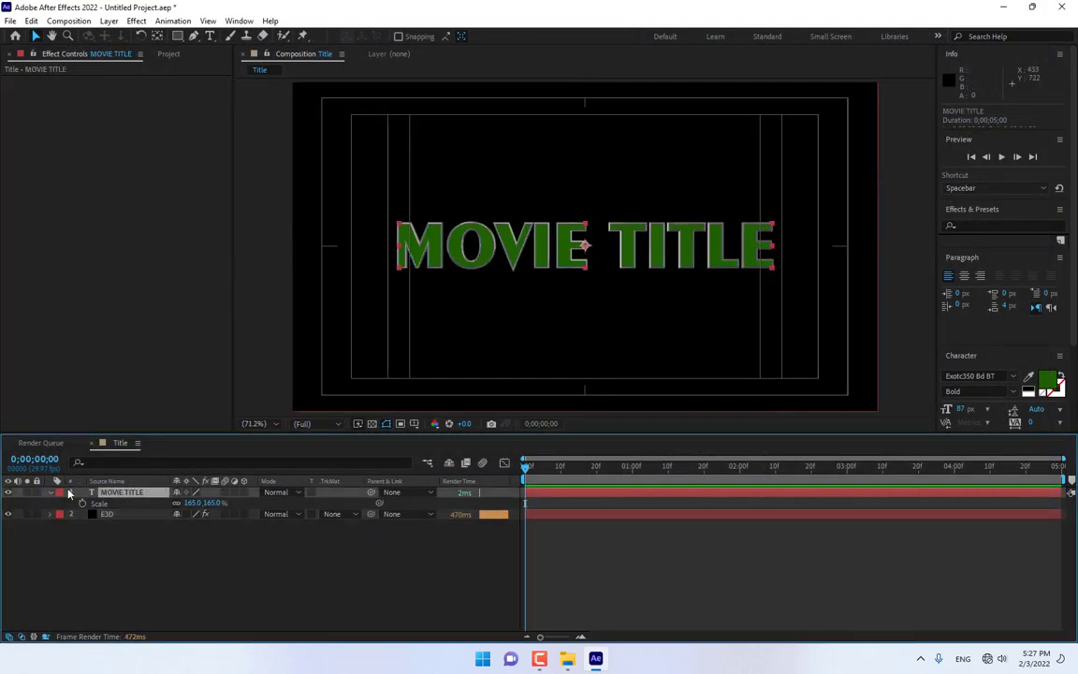
{"action": "left_click", "coordinate": [9, 493]}
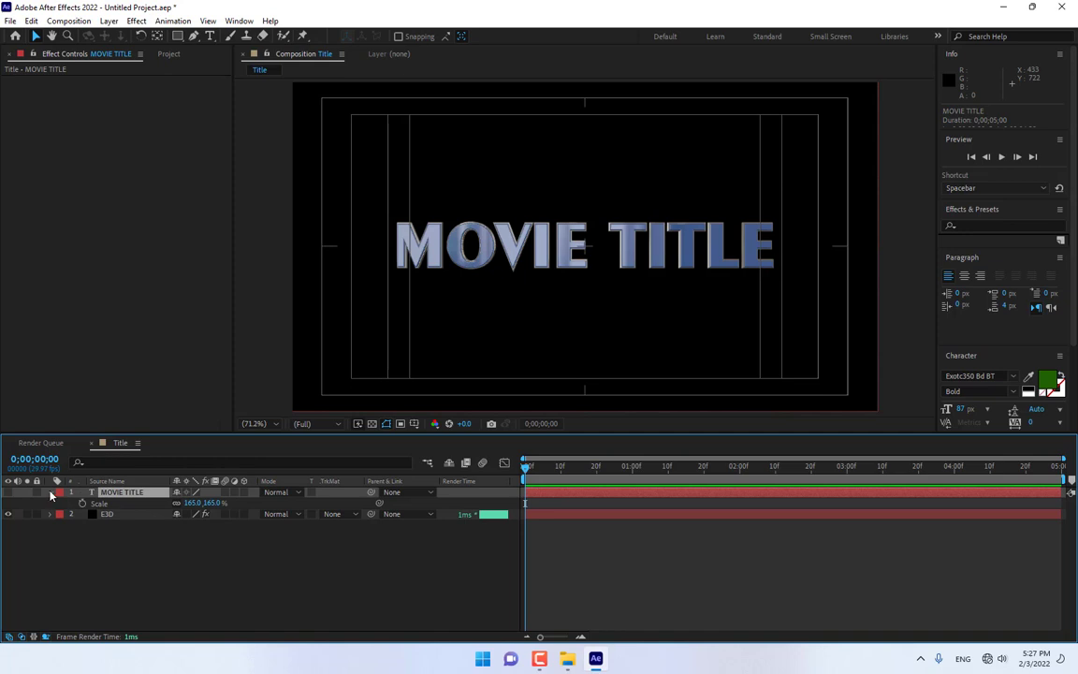
{"action": "left_click", "coordinate": [52, 496]}
Step: Add a two-node camera with the 24mm preset to the Title composition
{"action": "right_click", "coordinate": [302, 578]}
{"action": "mouse_move", "coordinate": [337, 419]}
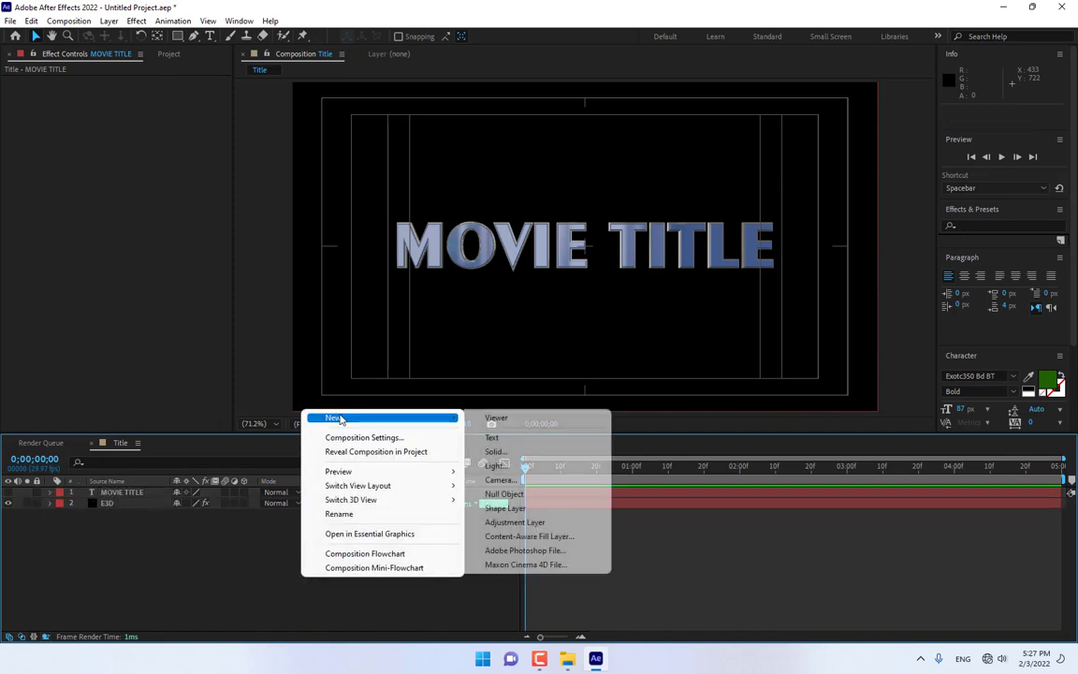
{"action": "left_click", "coordinate": [500, 479]}
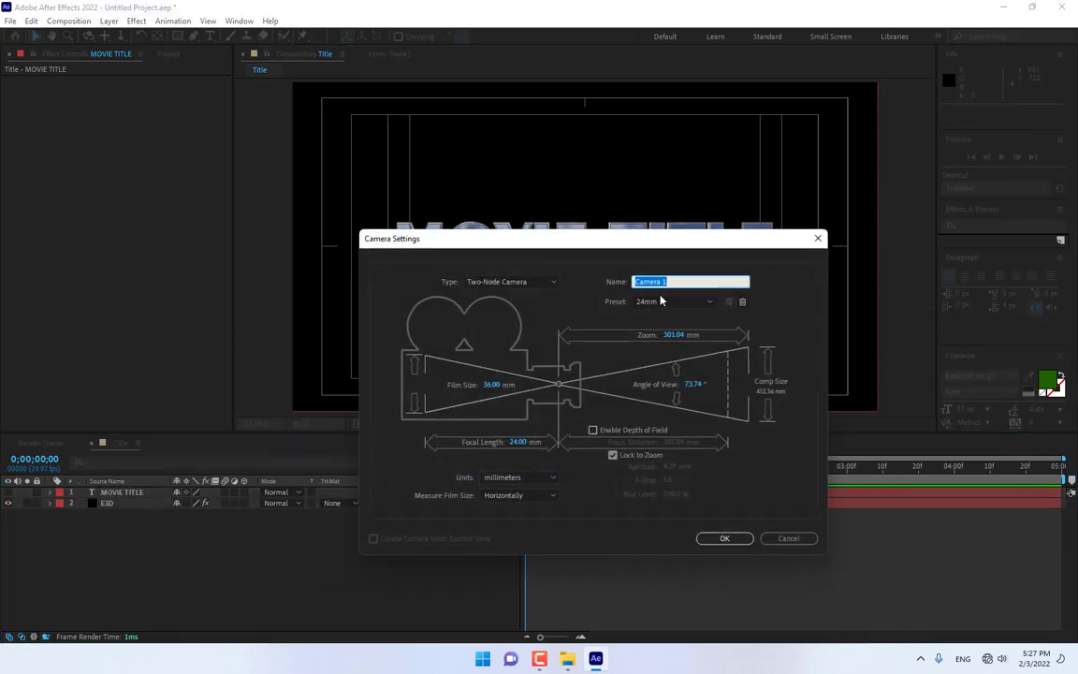
{"action": "left_click", "coordinate": [725, 541]}
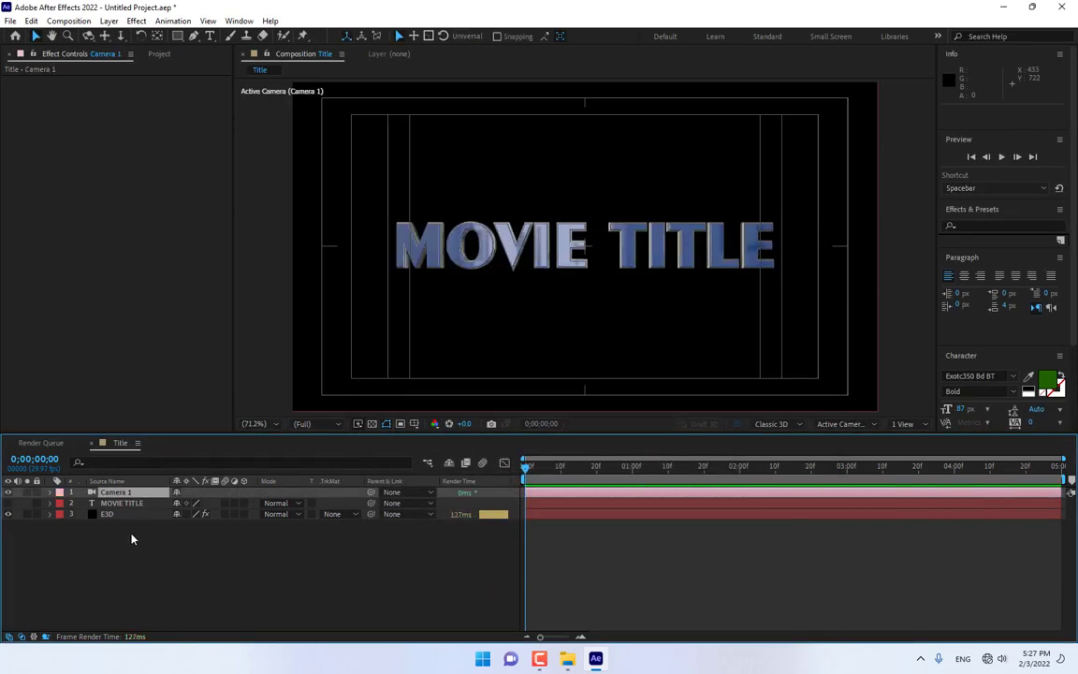
Step: Add a white point light at 100% intensity and place it over the title's final E, at about 833, 362, -444
{"action": "right_click", "coordinate": [291, 582]}
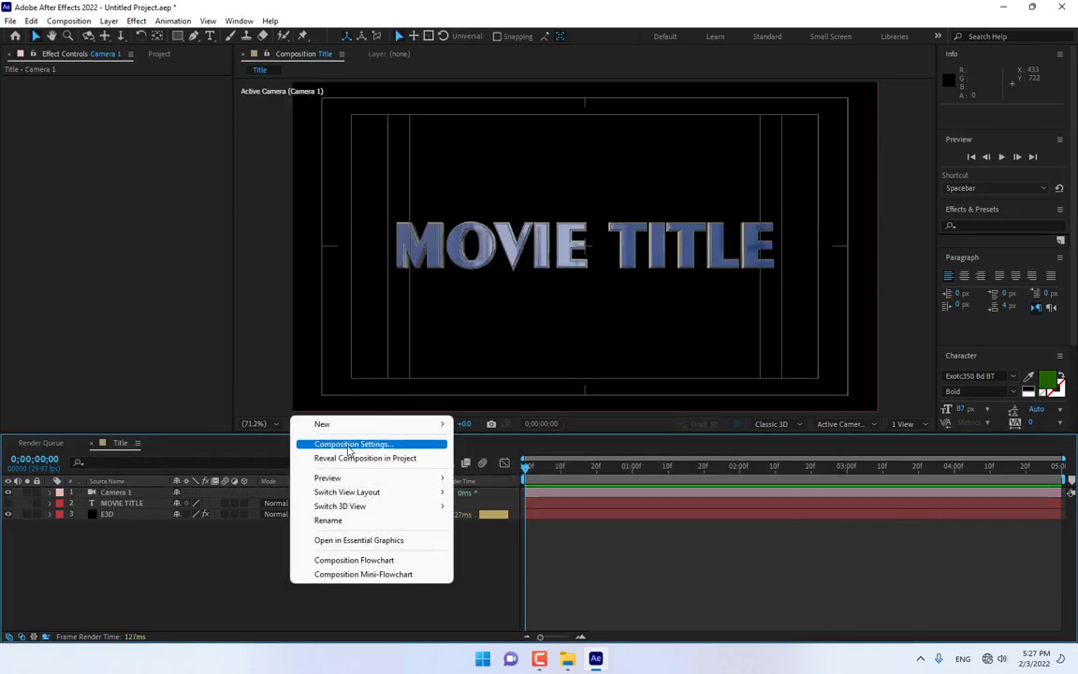
{"action": "mouse_move", "coordinate": [345, 428]}
{"action": "left_click", "coordinate": [484, 472]}
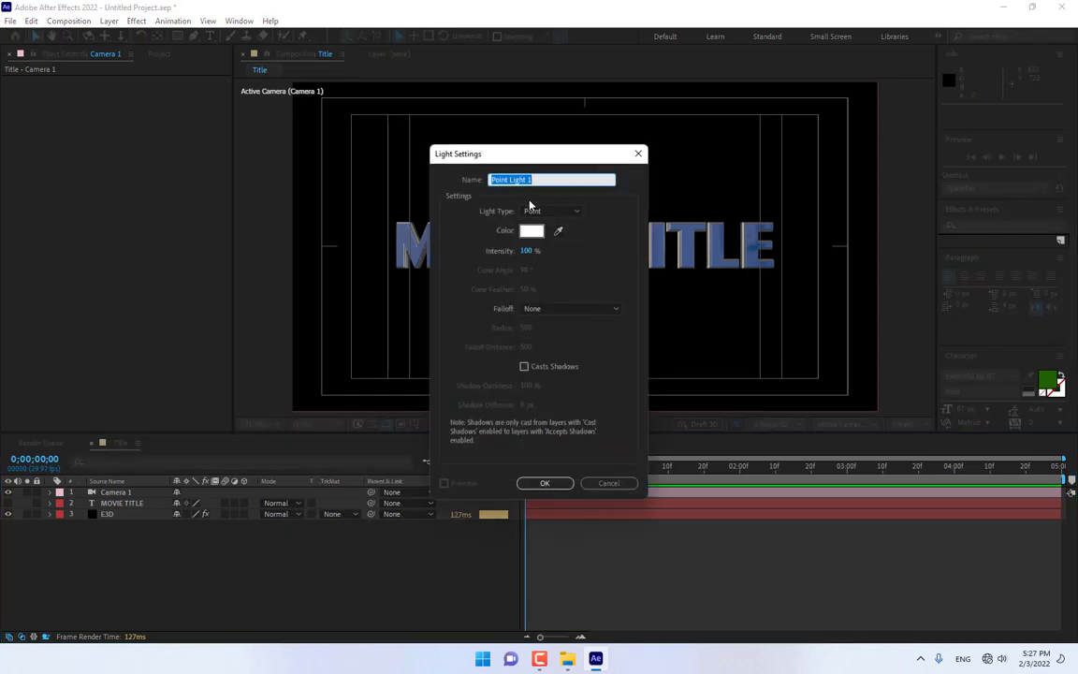
{"action": "left_click", "coordinate": [545, 483]}
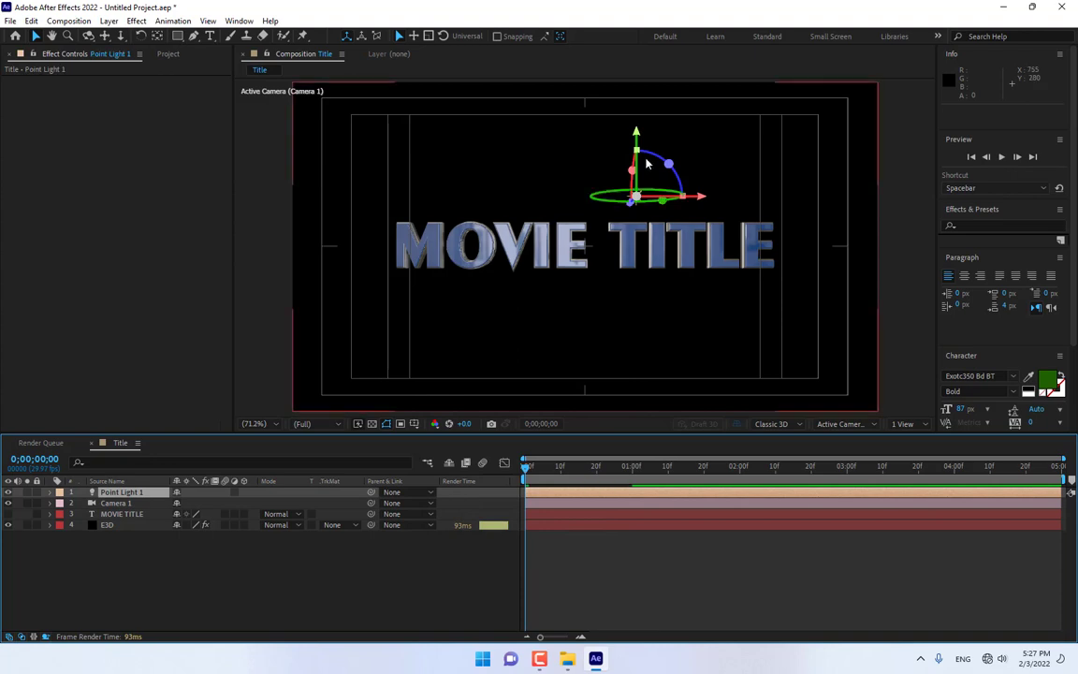
{"action": "left_click_drag", "start_coordinate": [648, 142], "coordinate": [647, 192]}
{"action": "left_click_drag", "start_coordinate": [700, 250], "coordinate": [843, 259]}
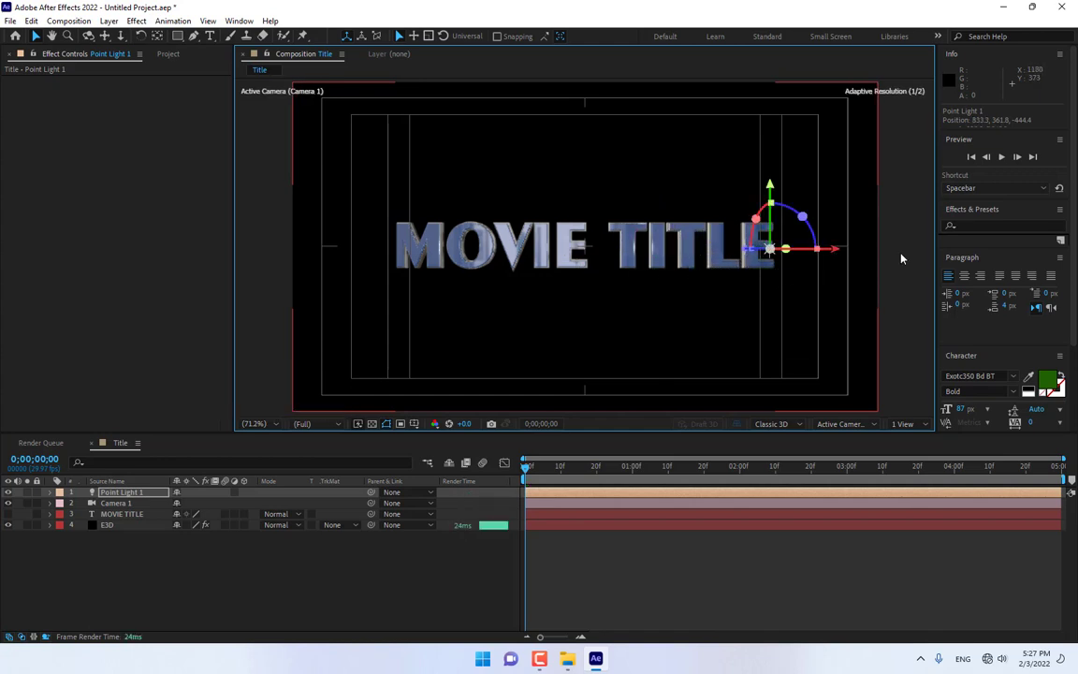
Step: Find the CC Light Sweep effect by searching for "cc light" and apply it to the E3D layer
{"action": "left_click", "coordinate": [985, 226]}
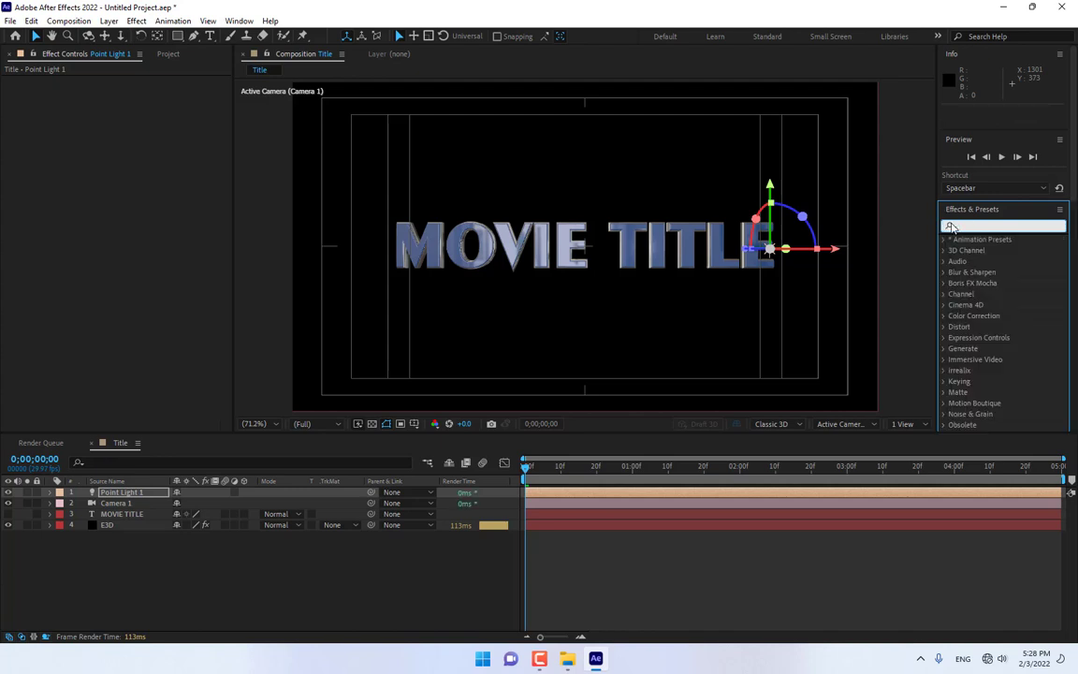
{"action": "type", "text": "cc light"}
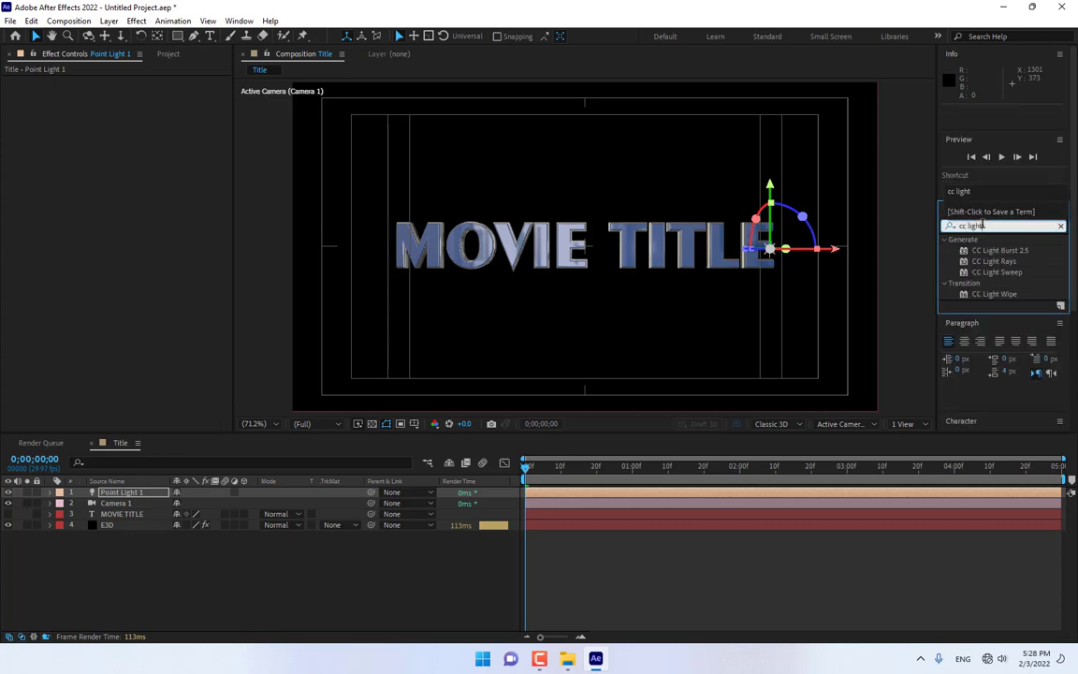
{"action": "left_click_drag", "start_coordinate": [991, 271], "coordinate": [100, 528]}
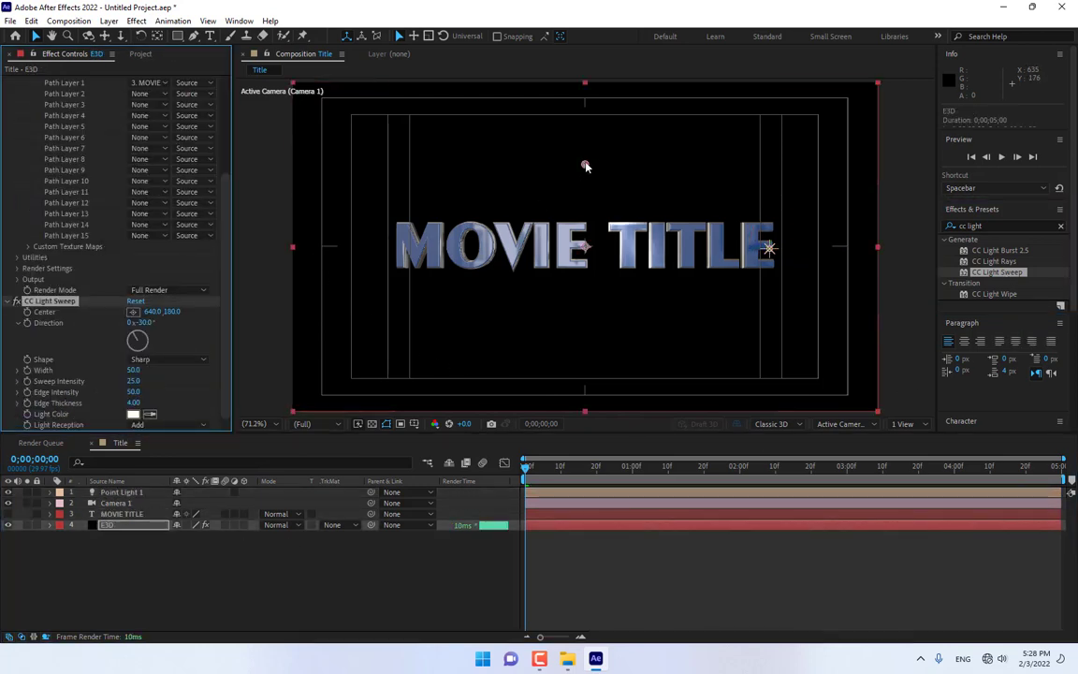
Step: Move the light sweep's center to about 860, 160 above the word TITLE and set its shape to Linear
{"action": "left_click_drag", "start_coordinate": [585, 163], "coordinate": [685, 159]}
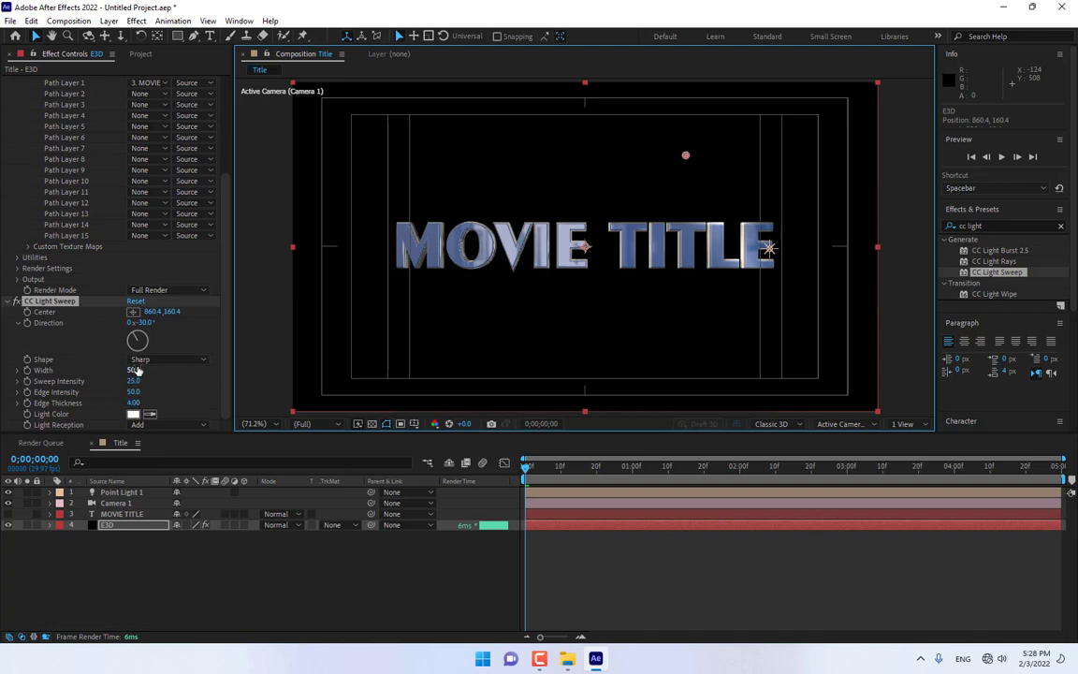
{"action": "left_click", "coordinate": [190, 361]}
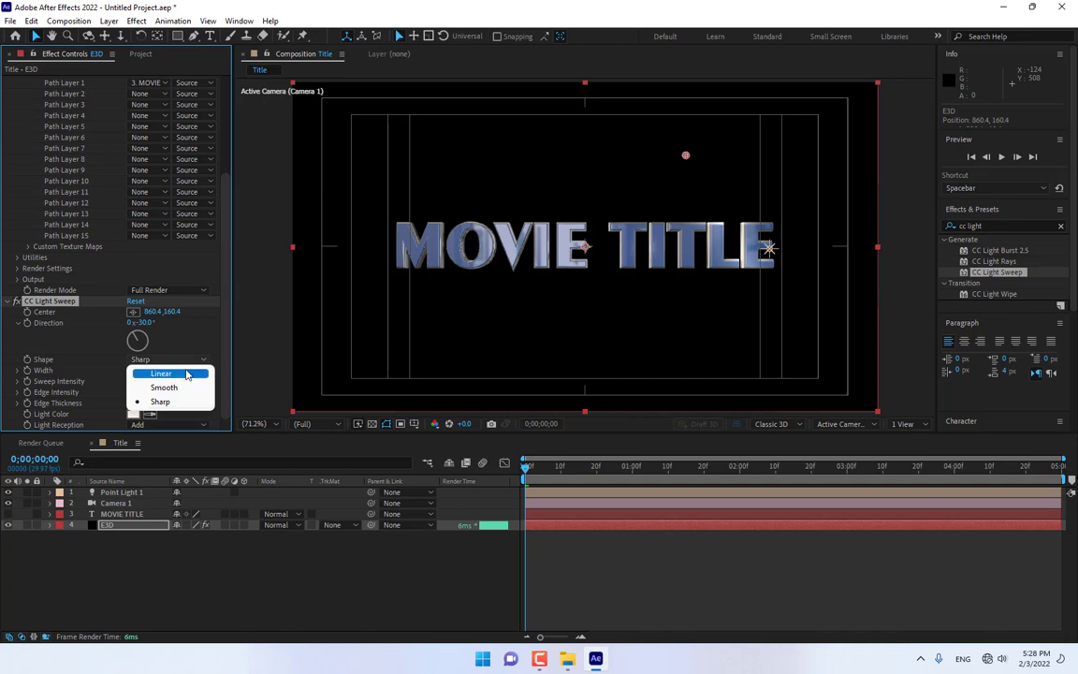
{"action": "left_click", "coordinate": [187, 374]}
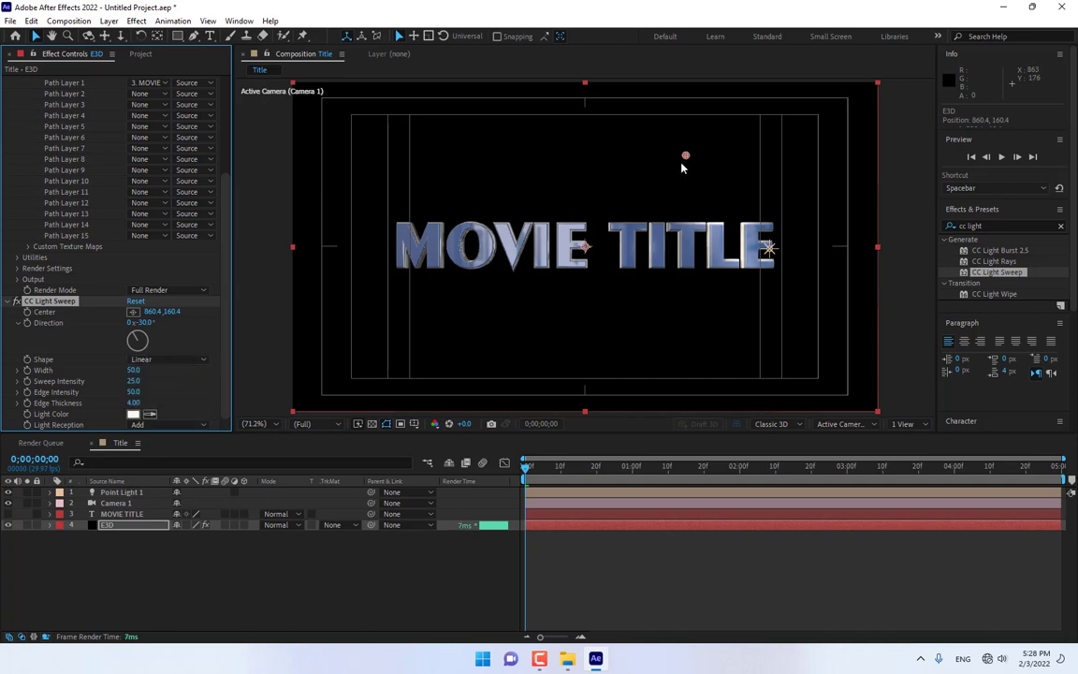
Step: Set the light sweep's light reception to Composite on the E3D layer
{"action": "left_click", "coordinate": [168, 425]}
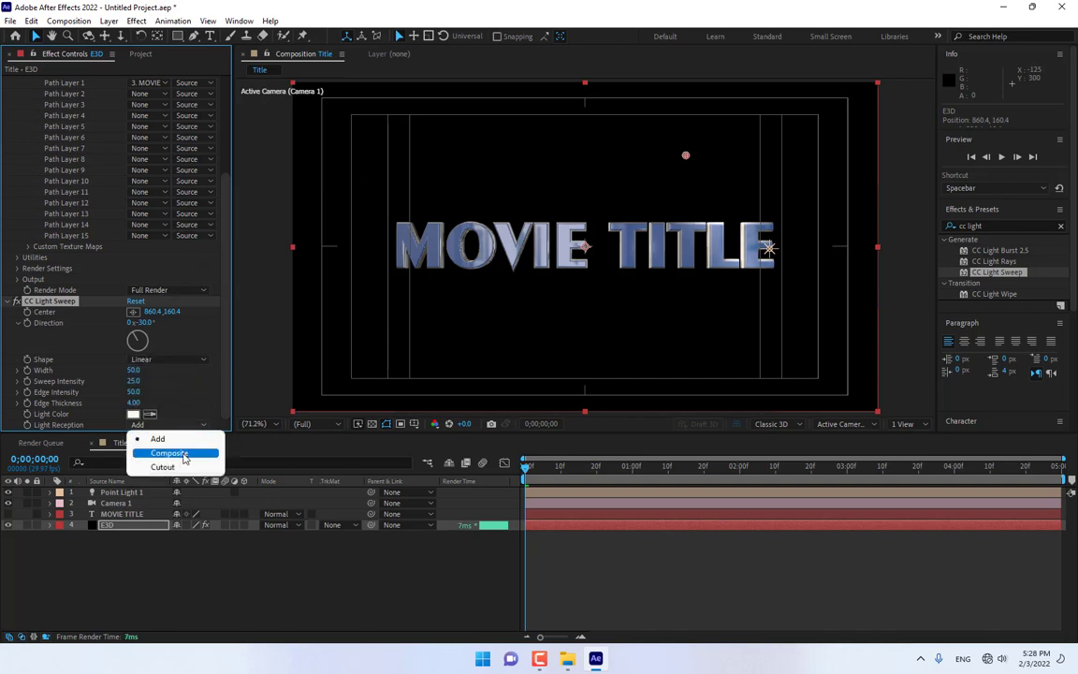
{"action": "left_click", "coordinate": [184, 457]}
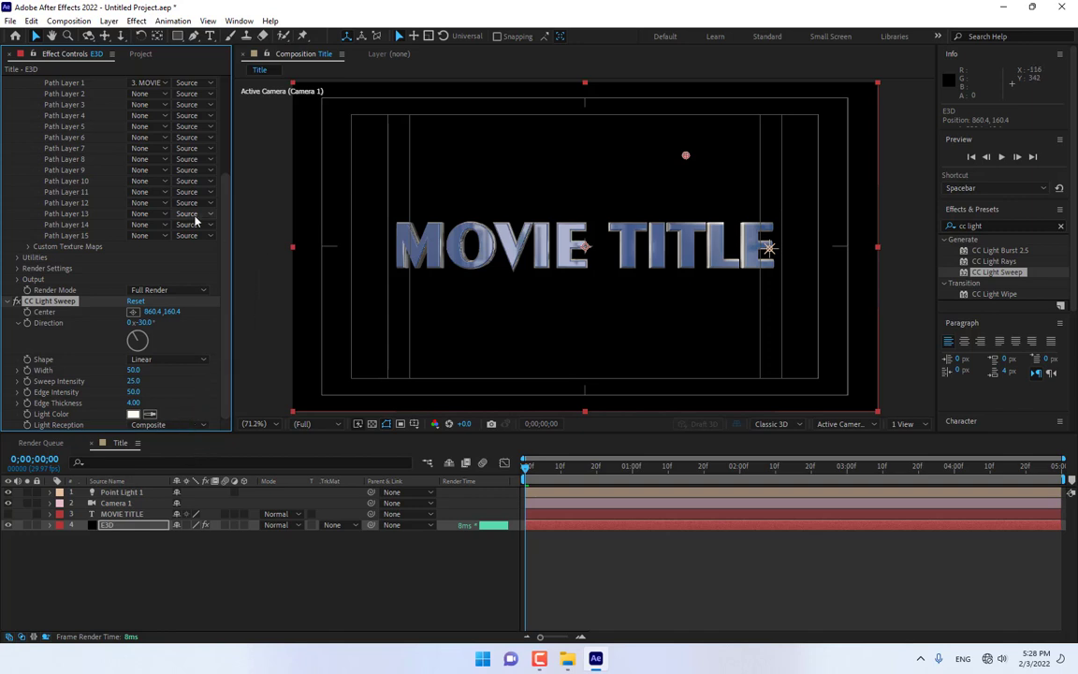
{"action": "scroll", "coordinate": [220, 262], "scroll_direction": "up", "scroll_amount": 5}
{"action": "left_click", "coordinate": [351, 575]}
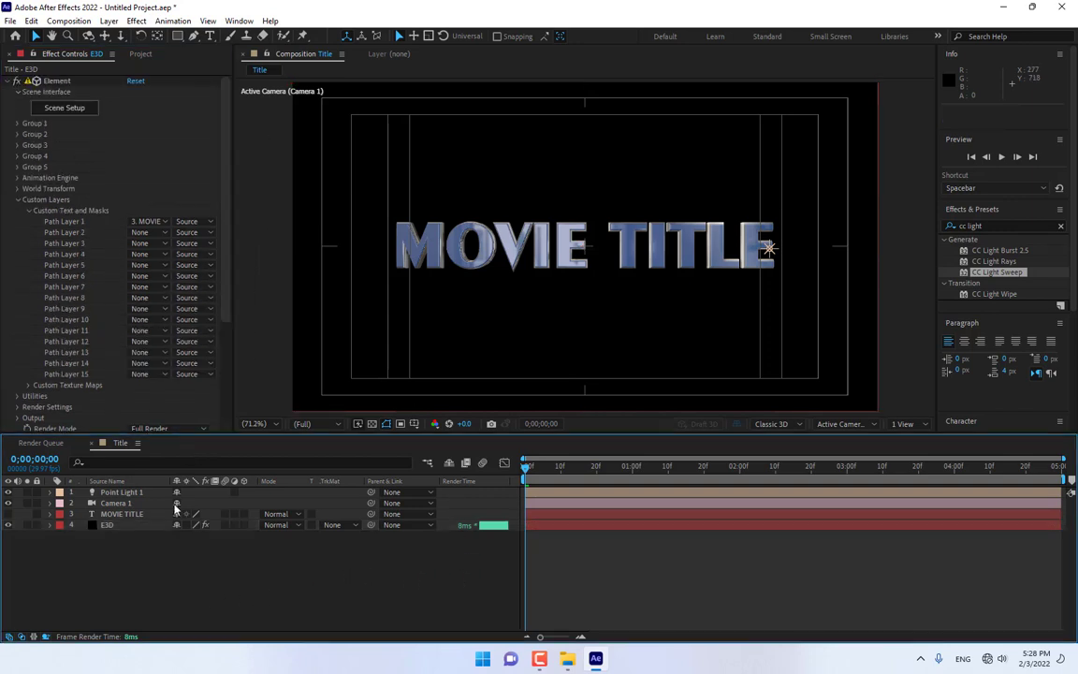
Step: Import the cloud clip 14.mov from the PAL folder and place it beneath all layers of the Title composition
{"action": "left_click", "coordinate": [141, 54]}
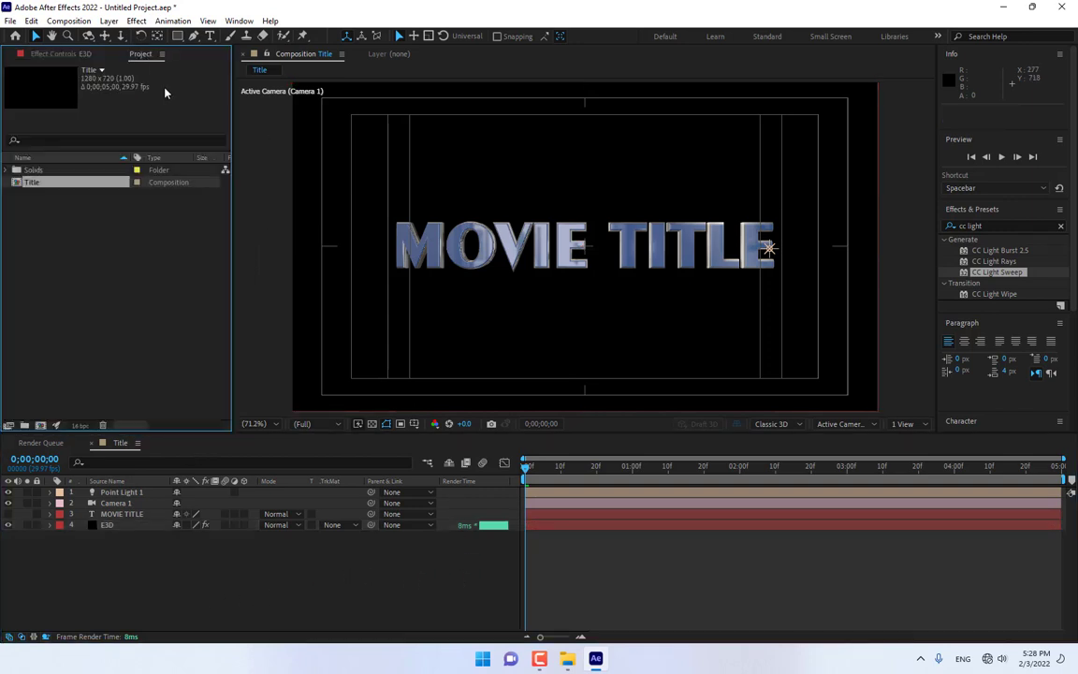
{"action": "double_click", "coordinate": [122, 281]}
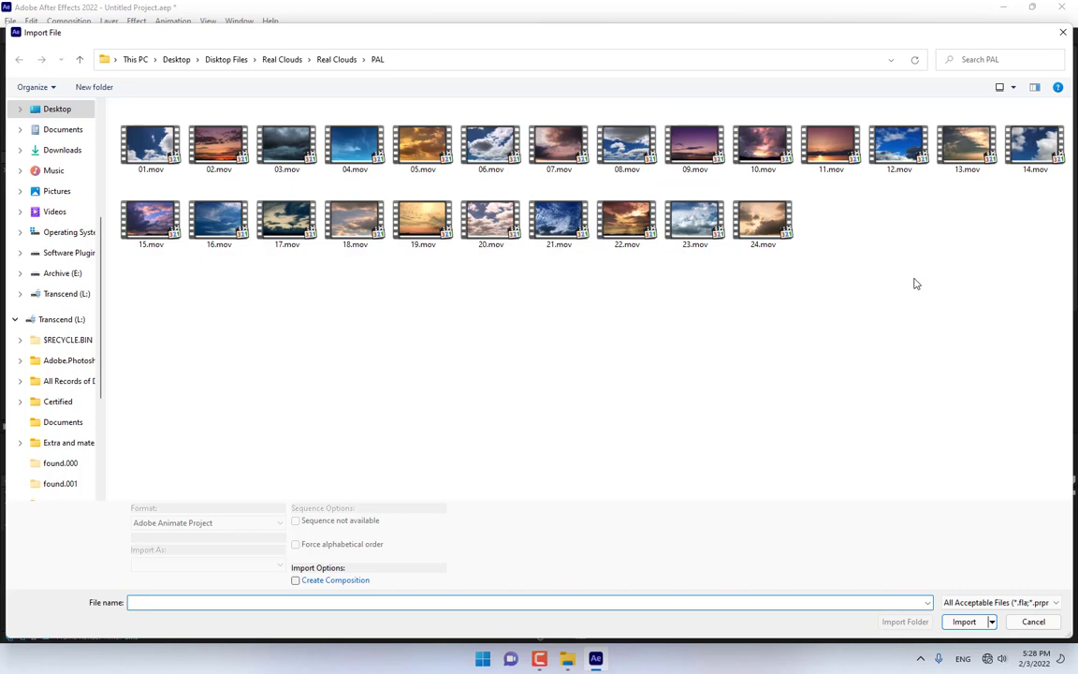
{"action": "double_click", "coordinate": [1036, 148]}
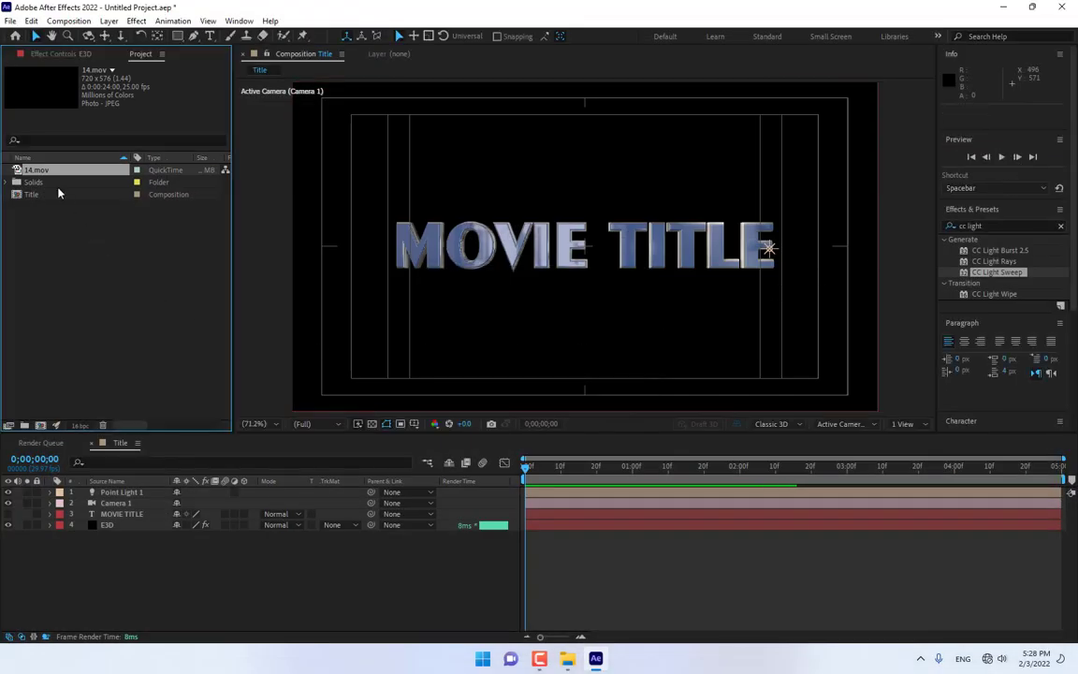
{"action": "left_click_drag", "start_coordinate": [37, 176], "coordinate": [202, 578]}
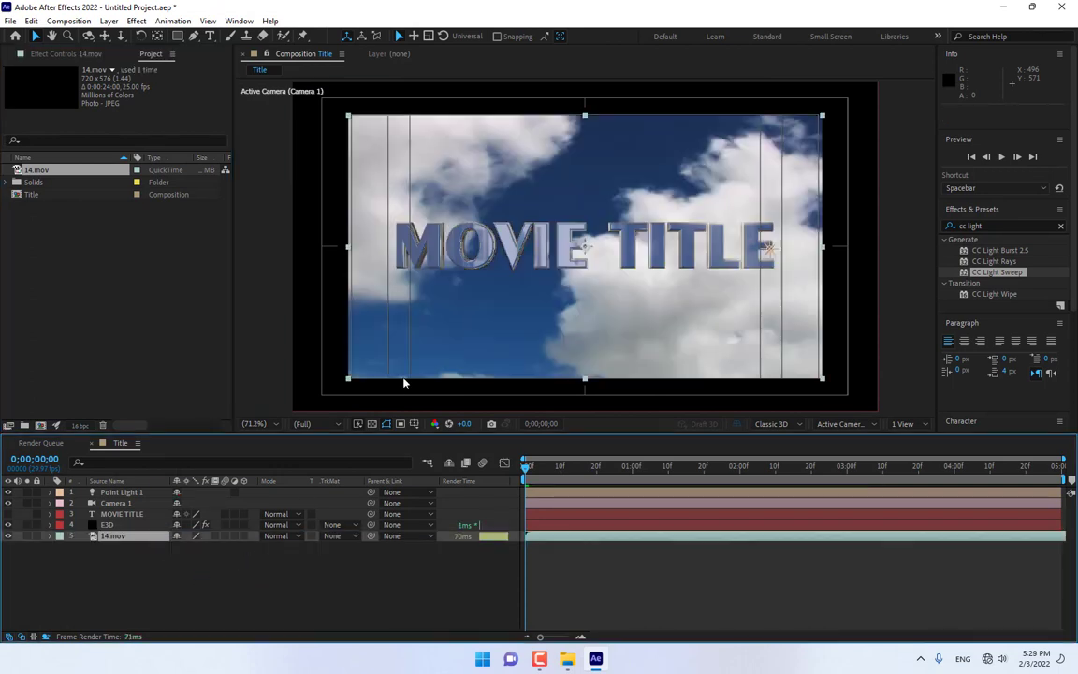
Step: Fit the 14.mov cloud layer to the full composition frame with Fit to Comp
{"action": "right_click", "coordinate": [440, 383]}
{"action": "mouse_move", "coordinate": [510, 314]}
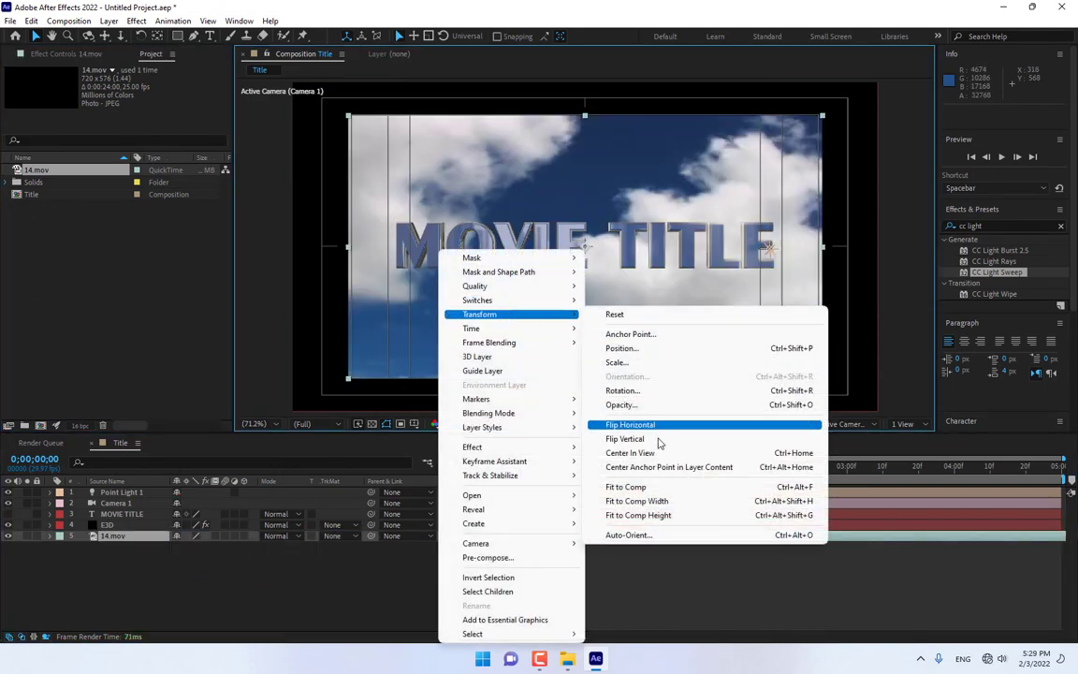
{"action": "left_click", "coordinate": [645, 486]}
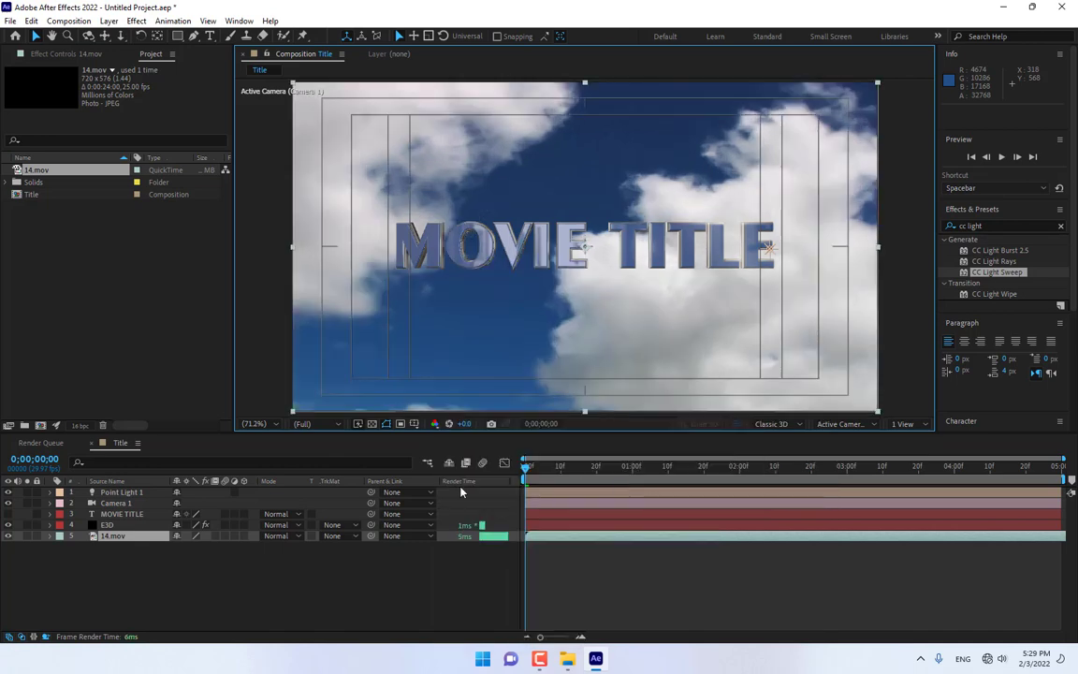
Step: Find the Brightness & Contrast effect by searching for "cont", apply it to the 14.mov layer and set its contrast to 100
{"action": "left_click", "coordinate": [106, 541]}
{"action": "key", "text": "ctrl+5"}
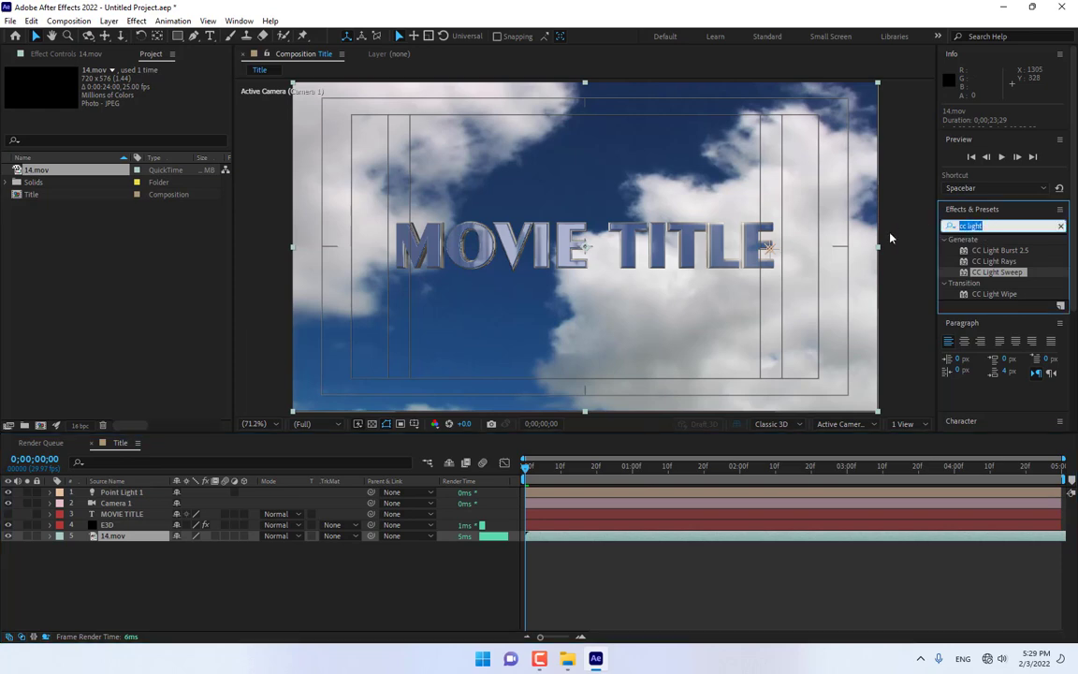
{"action": "type", "text": "cont"}
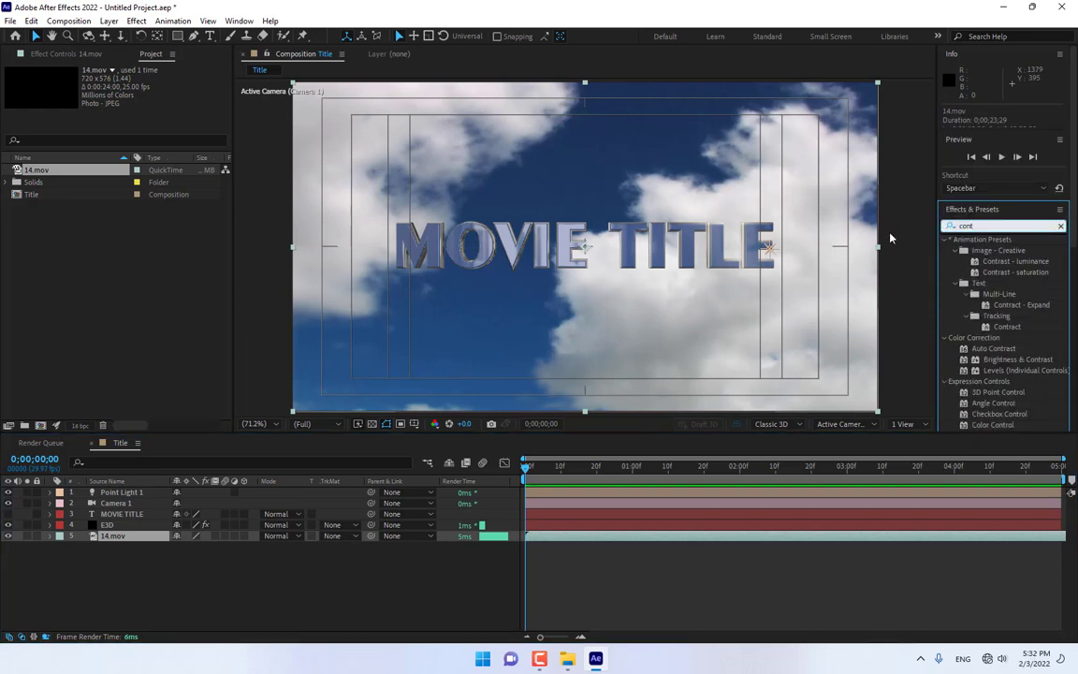
{"action": "type", "text": "e"}
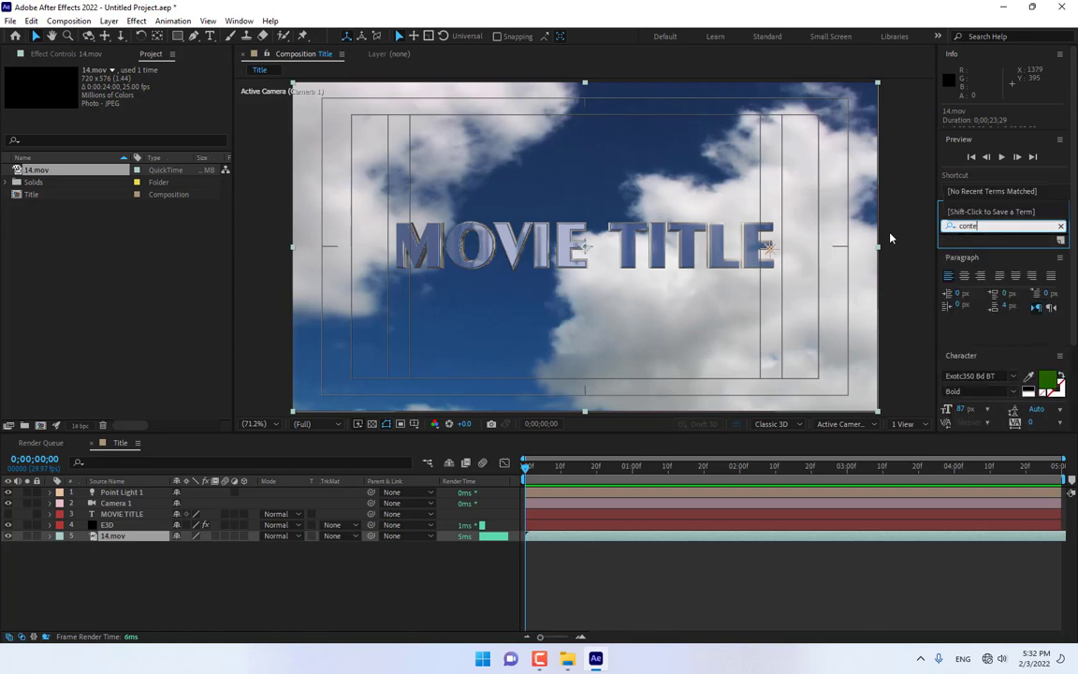
{"action": "key", "text": "BackSpace"}
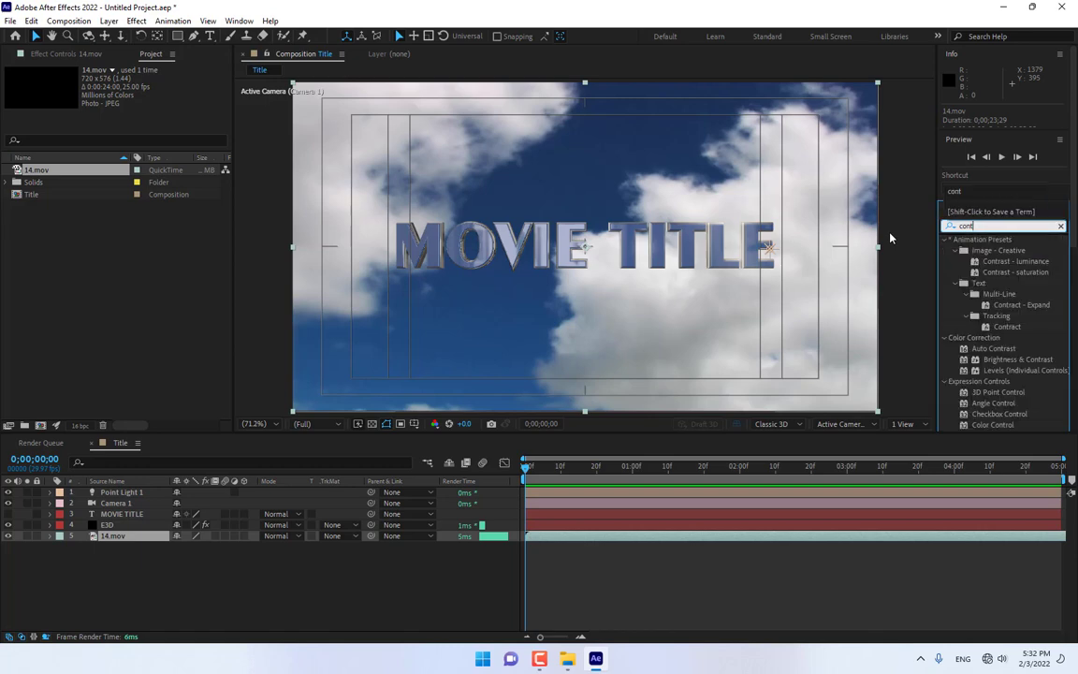
{"action": "double_click", "coordinate": [1020, 364]}
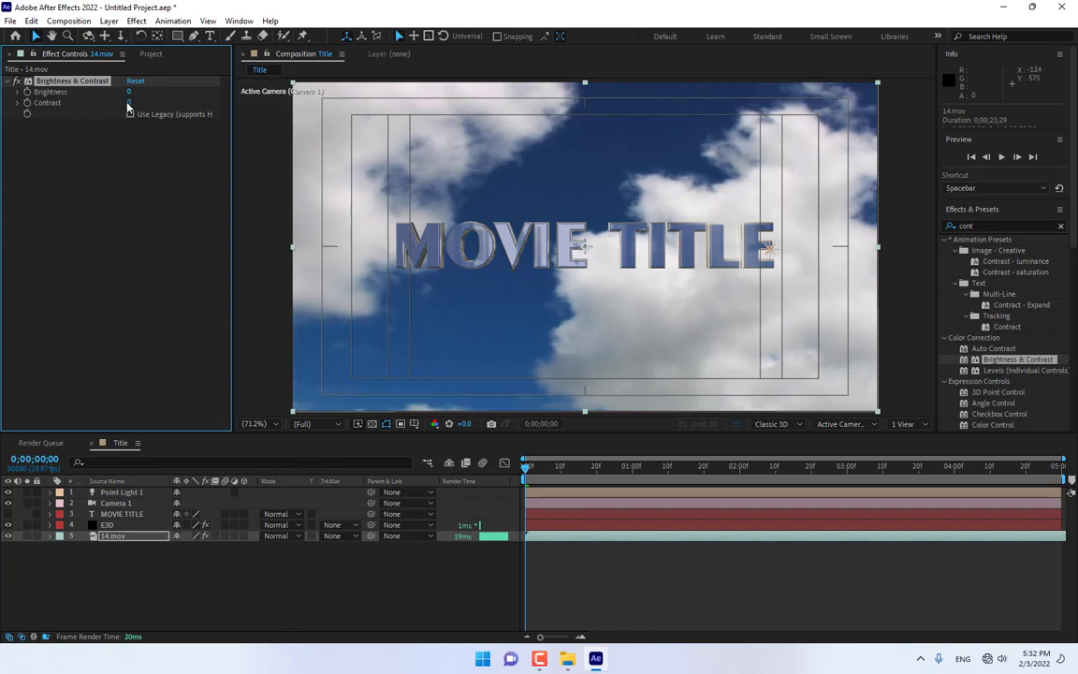
{"action": "left_click_drag", "start_coordinate": [129, 102], "coordinate": [213, 100]}
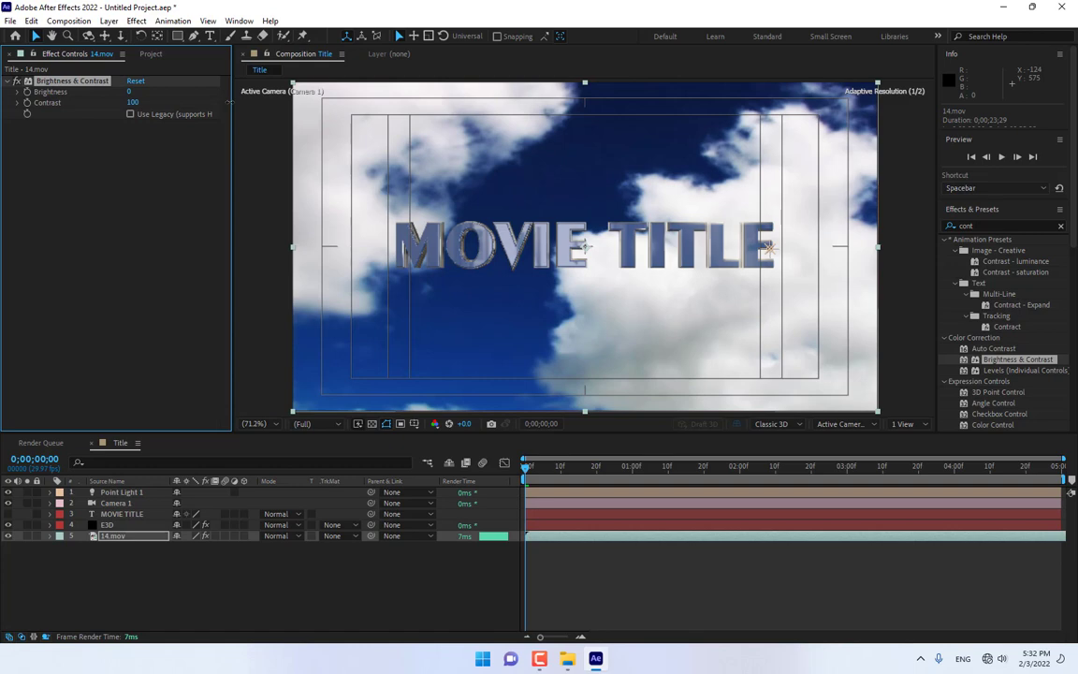
Step: Apply the Hue/Saturation effect to the 14.mov layer with master saturation -33 and master lightness -13
{"action": "key", "text": "ctrl+5"}
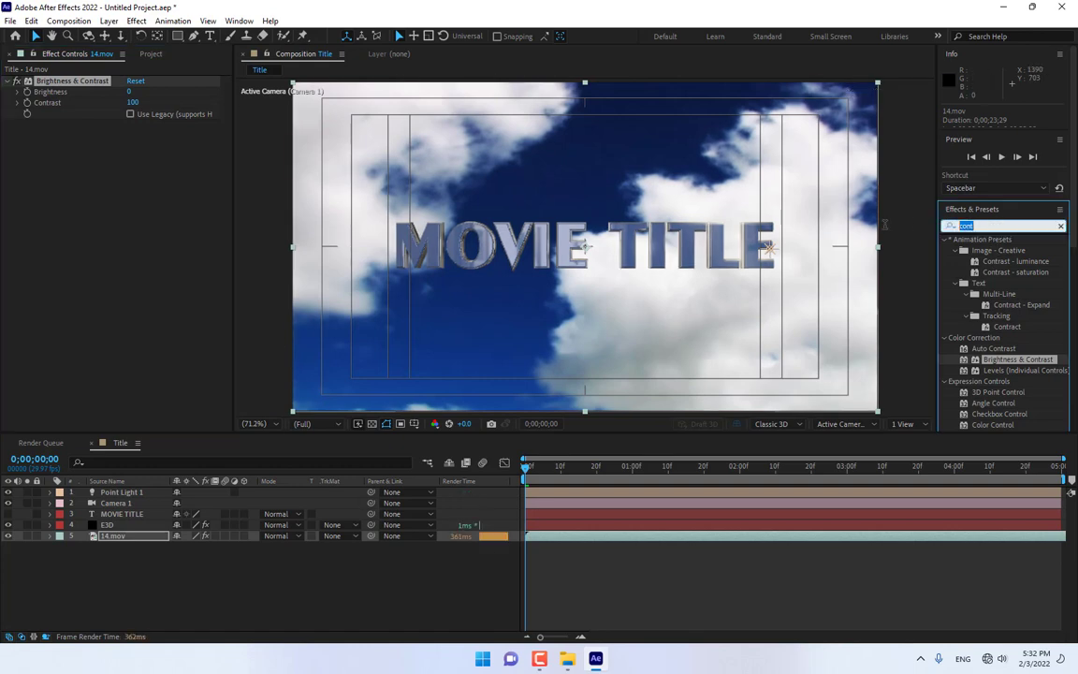
{"action": "type", "text": "hue"}
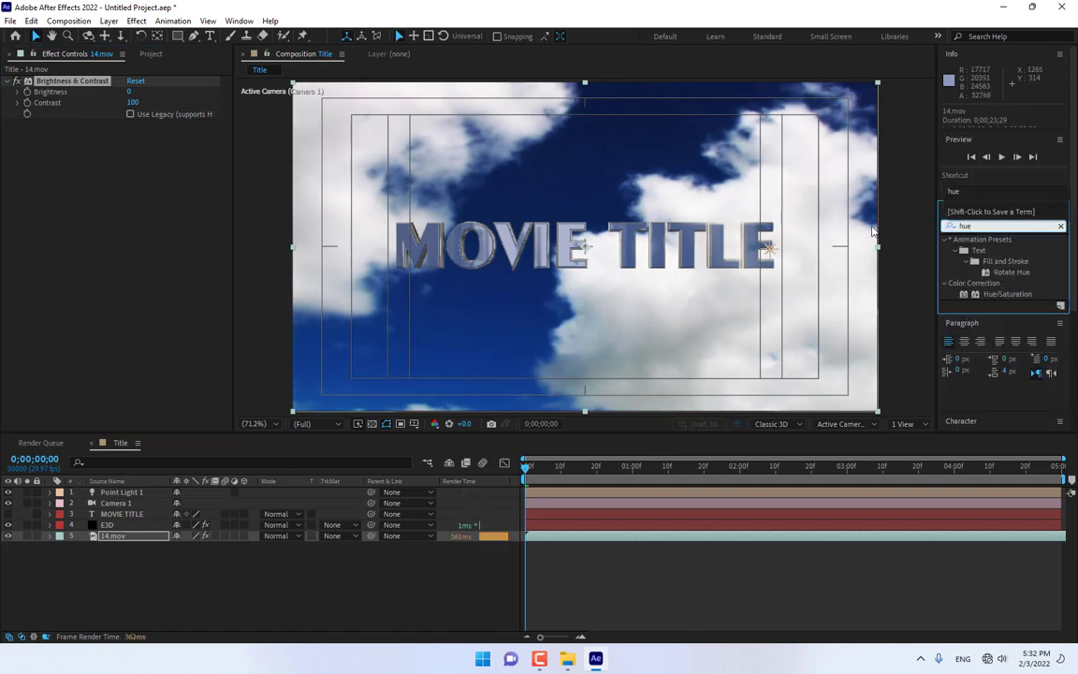
{"action": "double_click", "coordinate": [1007, 294]}
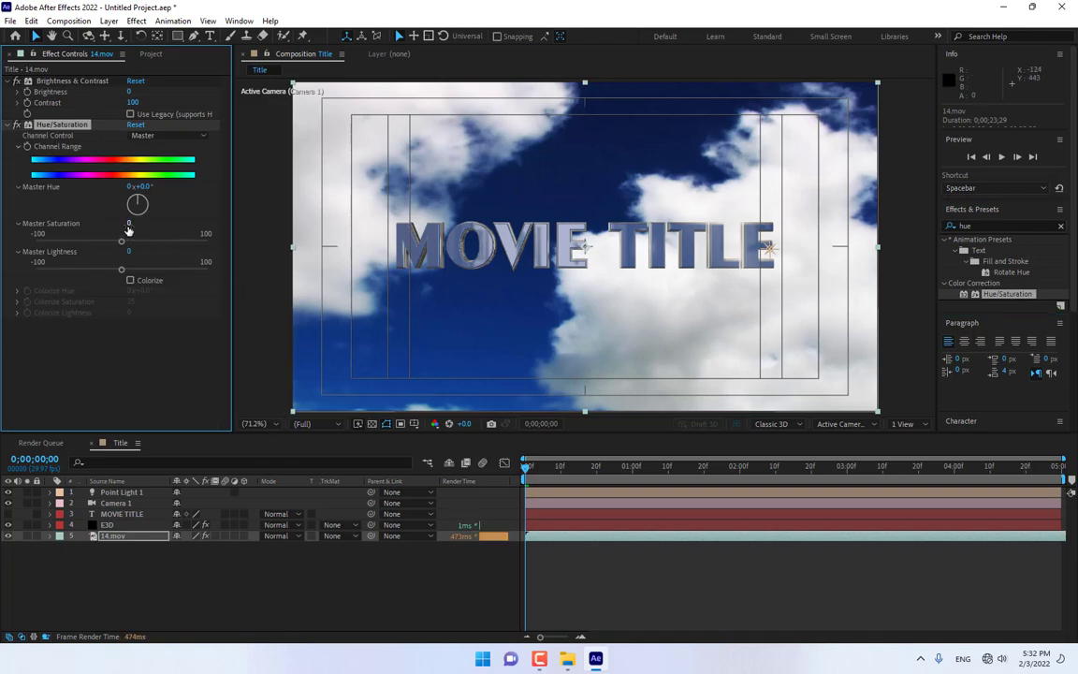
{"action": "left_click_drag", "start_coordinate": [120, 242], "coordinate": [134, 263]}
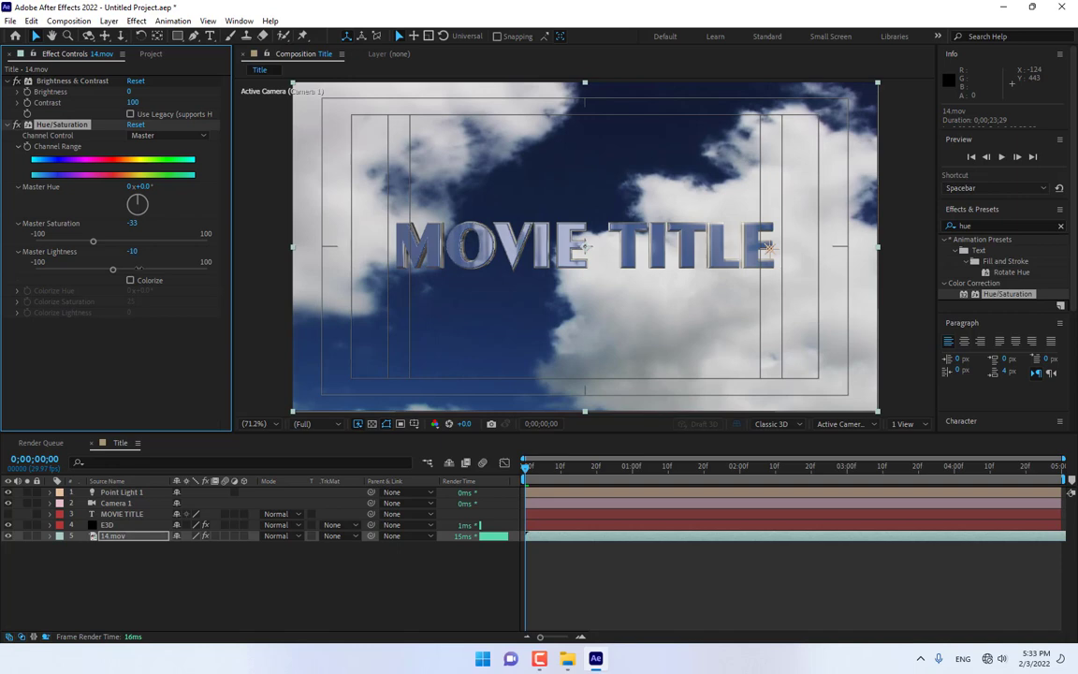
{"action": "left_click", "coordinate": [142, 551]}
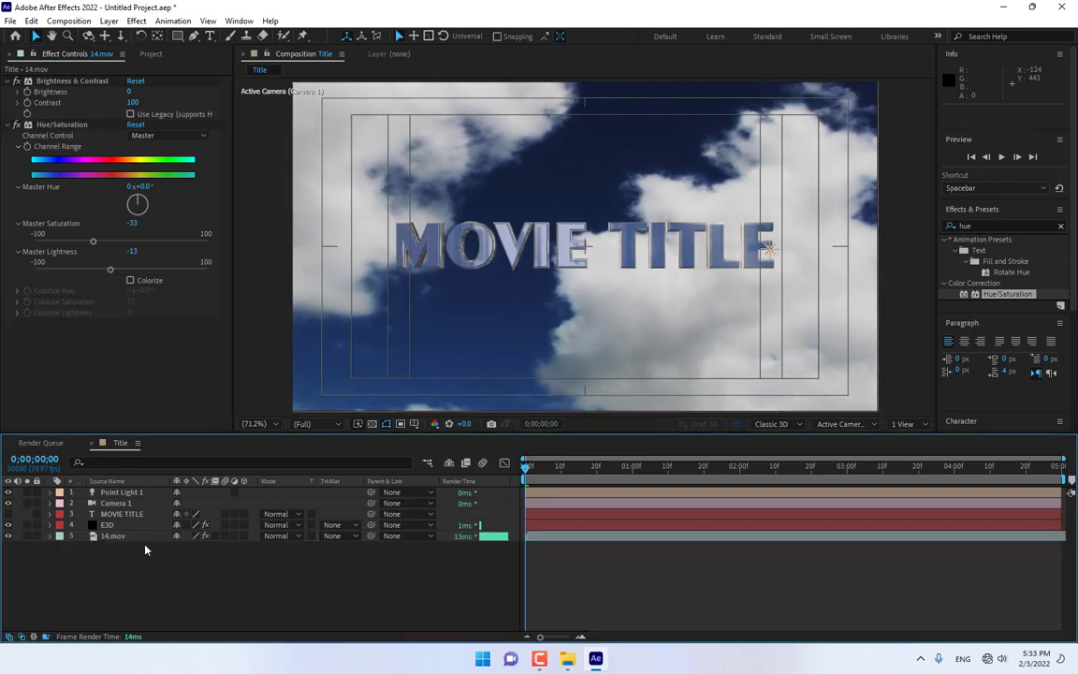
Step: Create a black 1280 x 720 px solid named Light above the other layers
{"action": "right_click", "coordinate": [216, 599]}
{"action": "mouse_move", "coordinate": [272, 434]}
{"action": "left_click", "coordinate": [404, 466]}
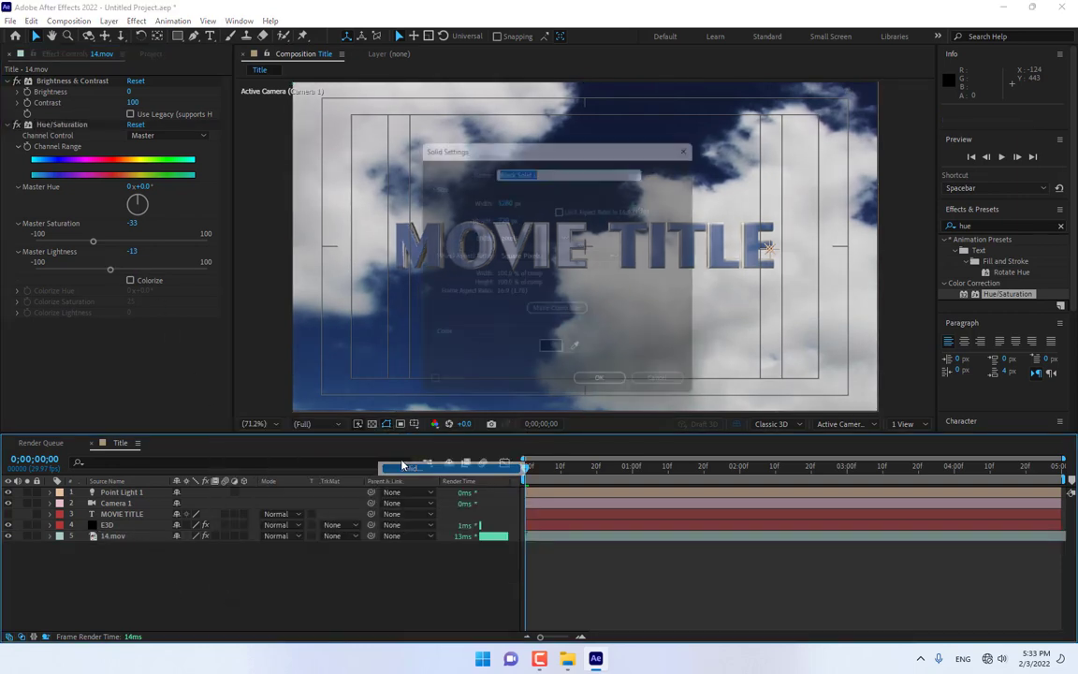
{"action": "type", "text": "Light"}
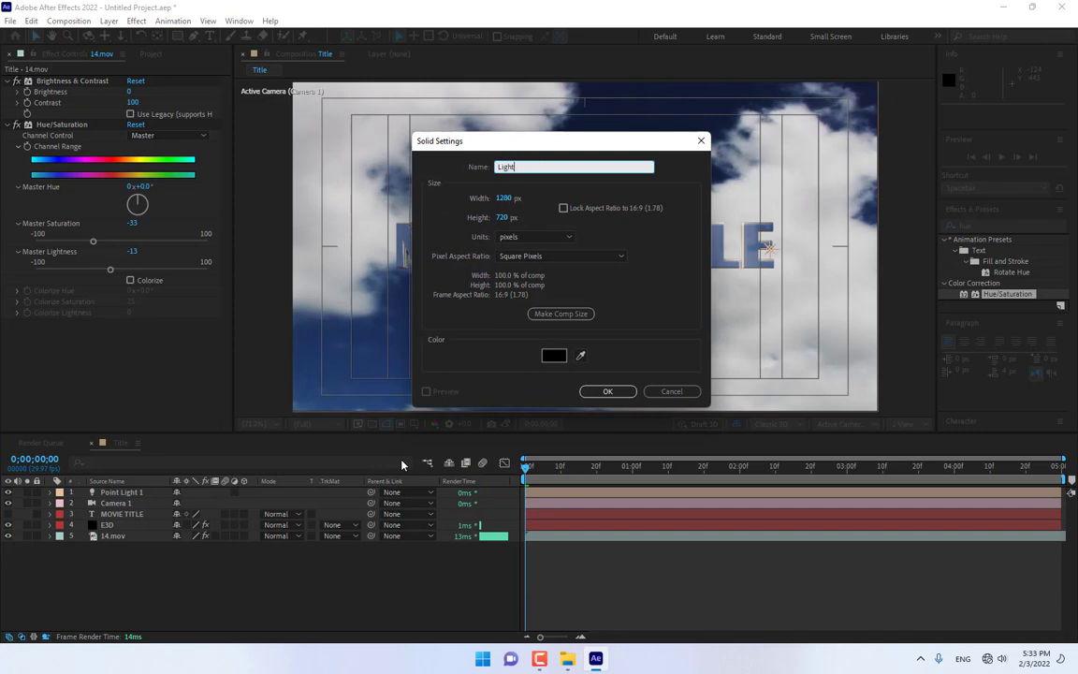
{"action": "key", "text": "Return"}
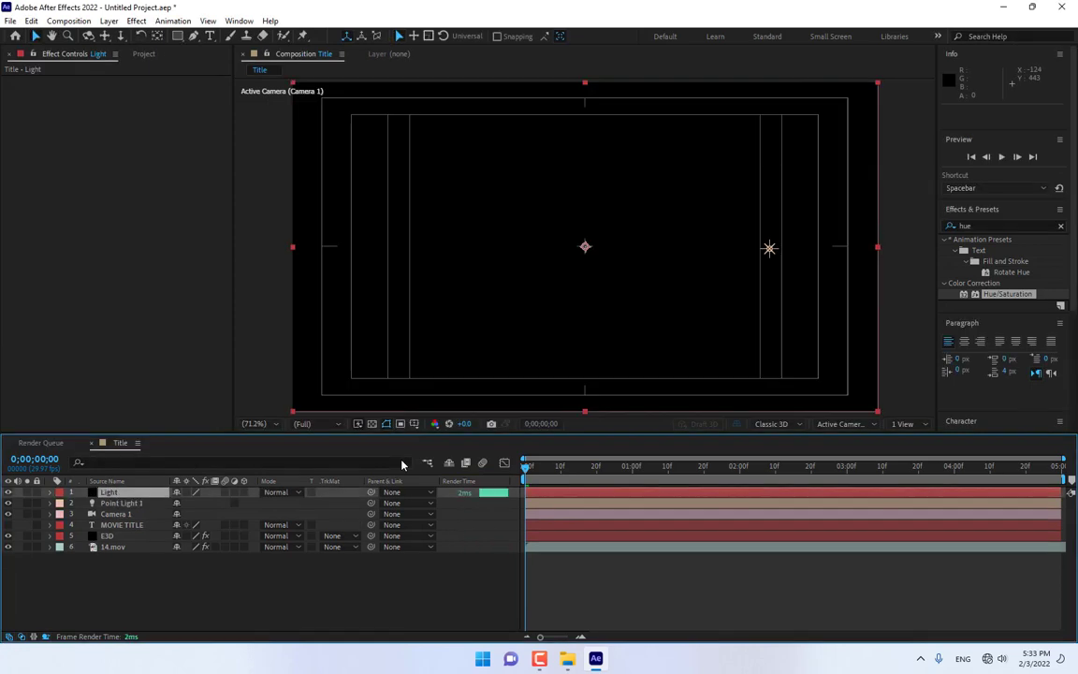
Step: Apply the Universe Stylize effect uni.Knoll Light Factory EZ to the Light solid
{"action": "left_click", "coordinate": [139, 18]}
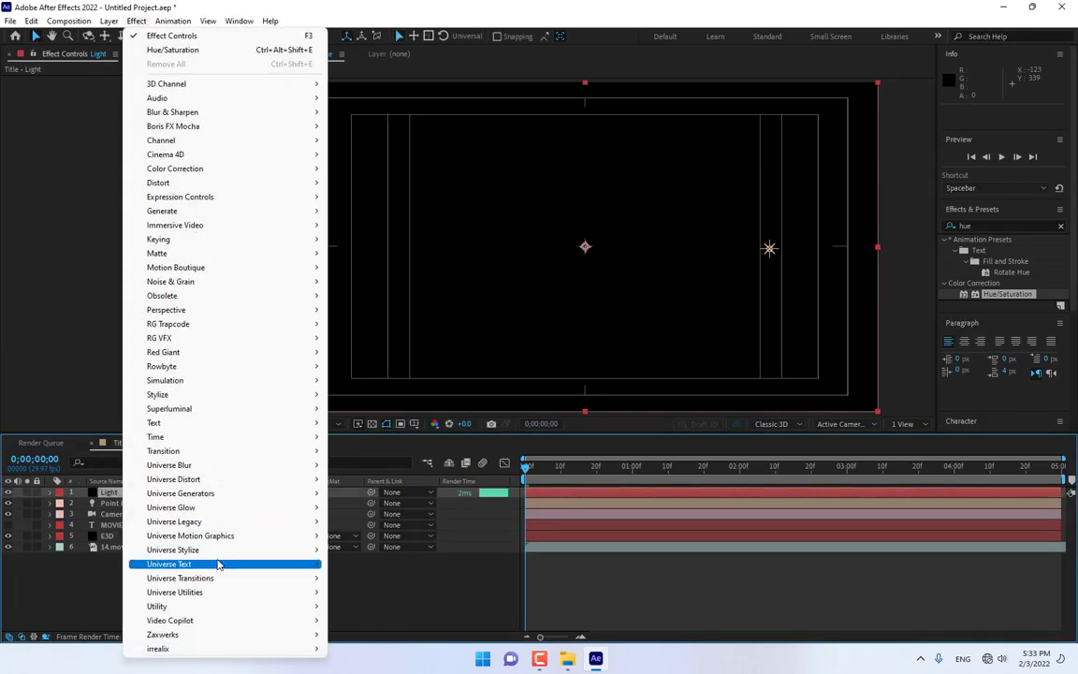
{"action": "mouse_move", "coordinate": [218, 550]}
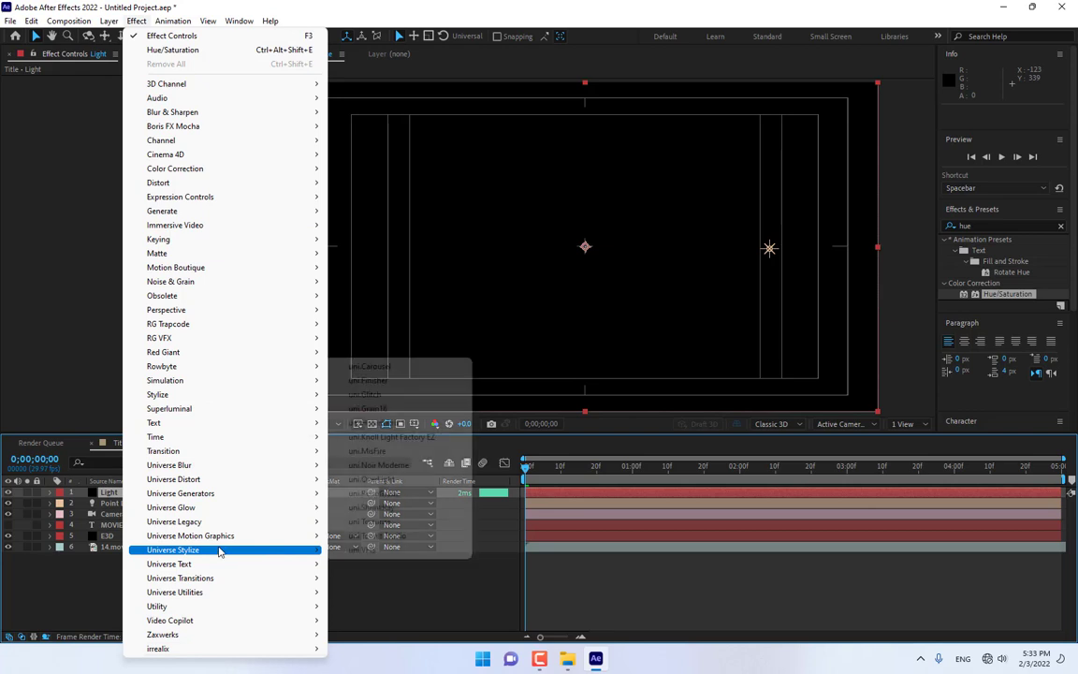
{"action": "left_click", "coordinate": [393, 437]}
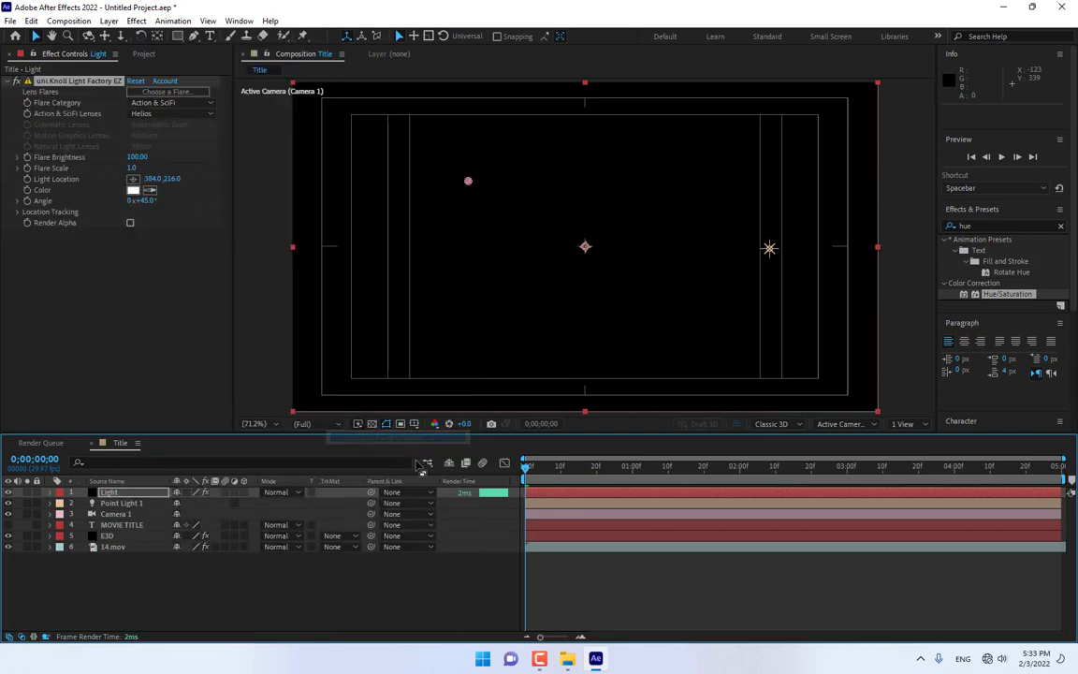
Step: Browse the lens flare presets and choose Laser Sight for the Light layer
{"action": "left_click", "coordinate": [148, 92]}
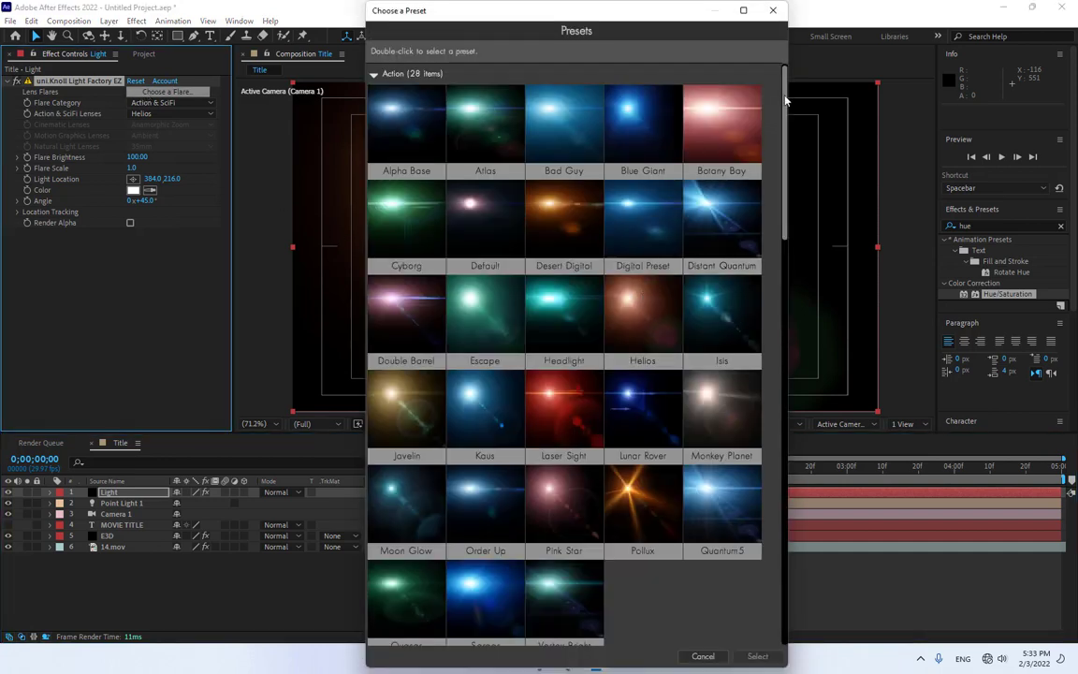
{"action": "left_click_drag", "start_coordinate": [786, 99], "coordinate": [747, 181]}
{"action": "scroll", "coordinate": [754, 164], "scroll_direction": "up", "scroll_amount": 2}
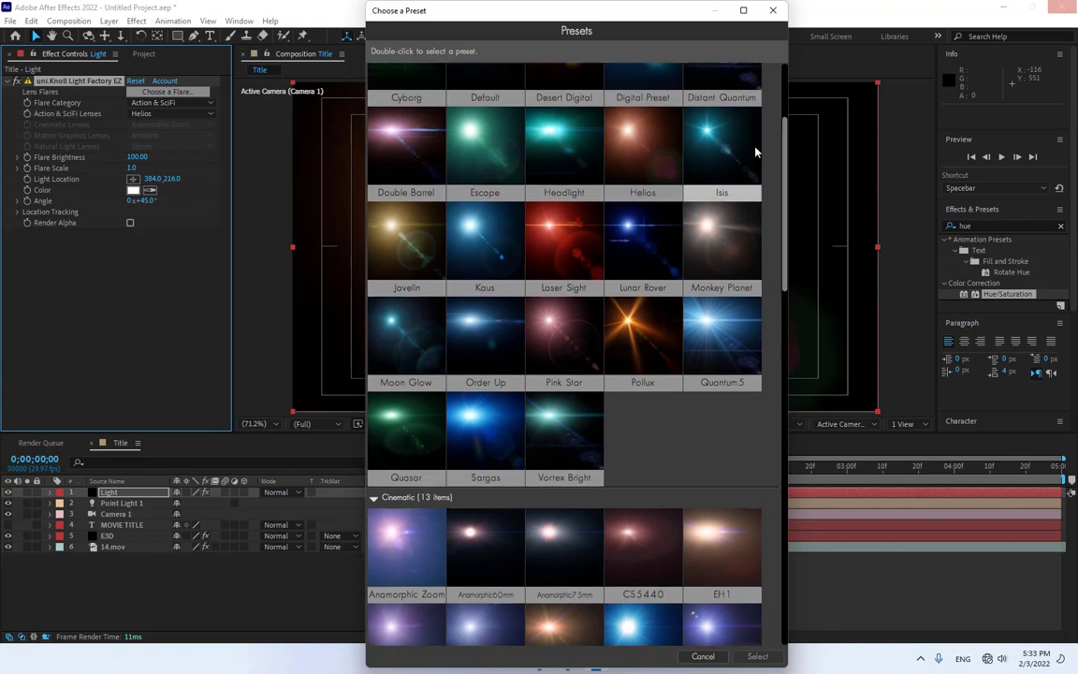
{"action": "left_click", "coordinate": [542, 243]}
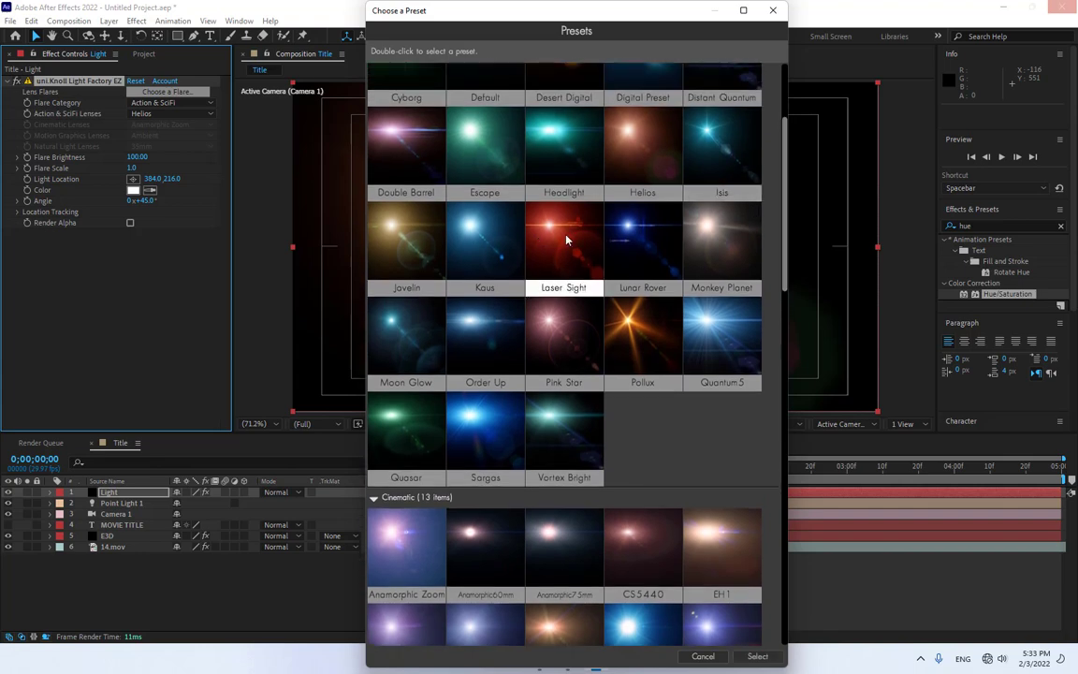
{"action": "double_click", "coordinate": [566, 240]}
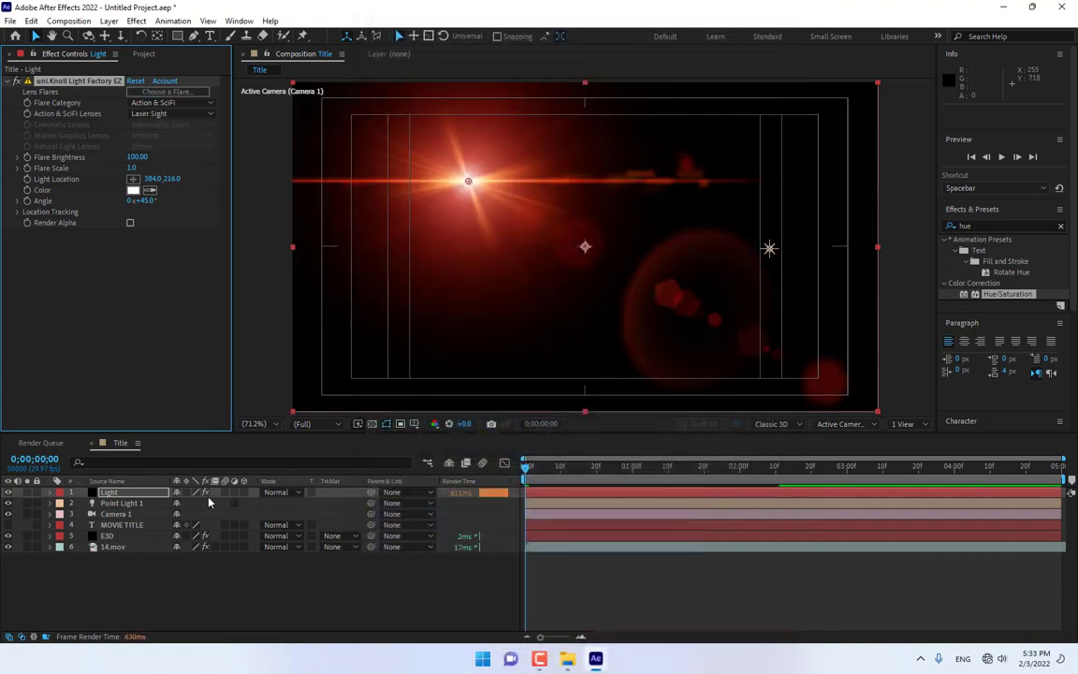
Step: Set the Light layer's blending mode to Add and move the flare to about 308, 414 beneath the M of MOVIE
{"action": "left_click", "coordinate": [279, 493]}
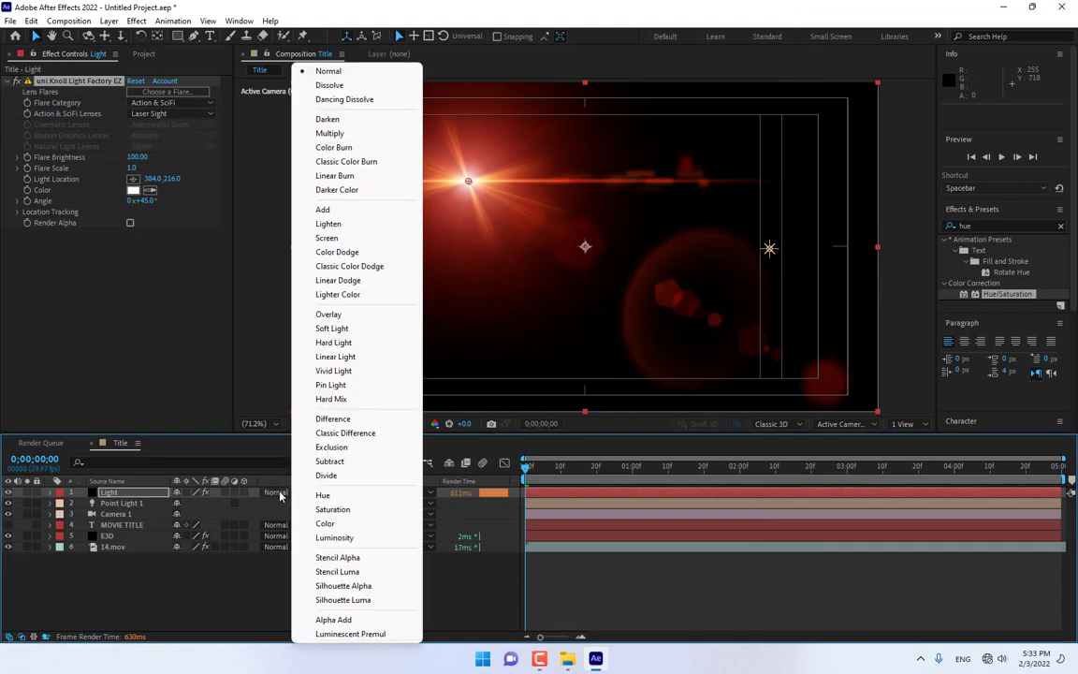
{"action": "left_click", "coordinate": [329, 194]}
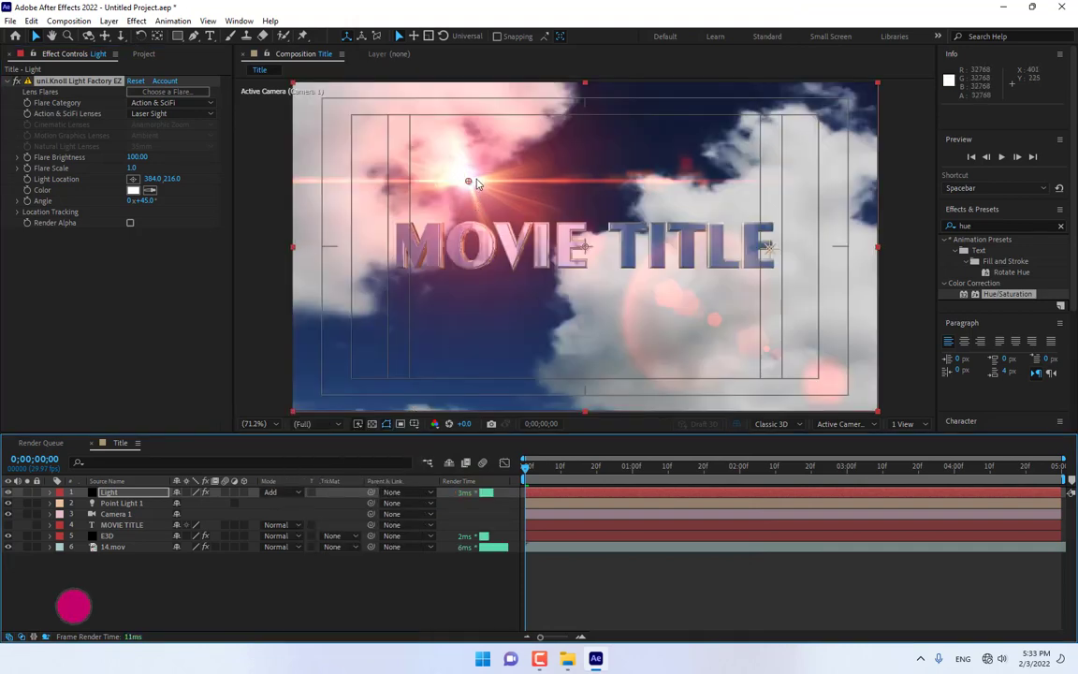
{"action": "left_click_drag", "start_coordinate": [468, 180], "coordinate": [432, 272]}
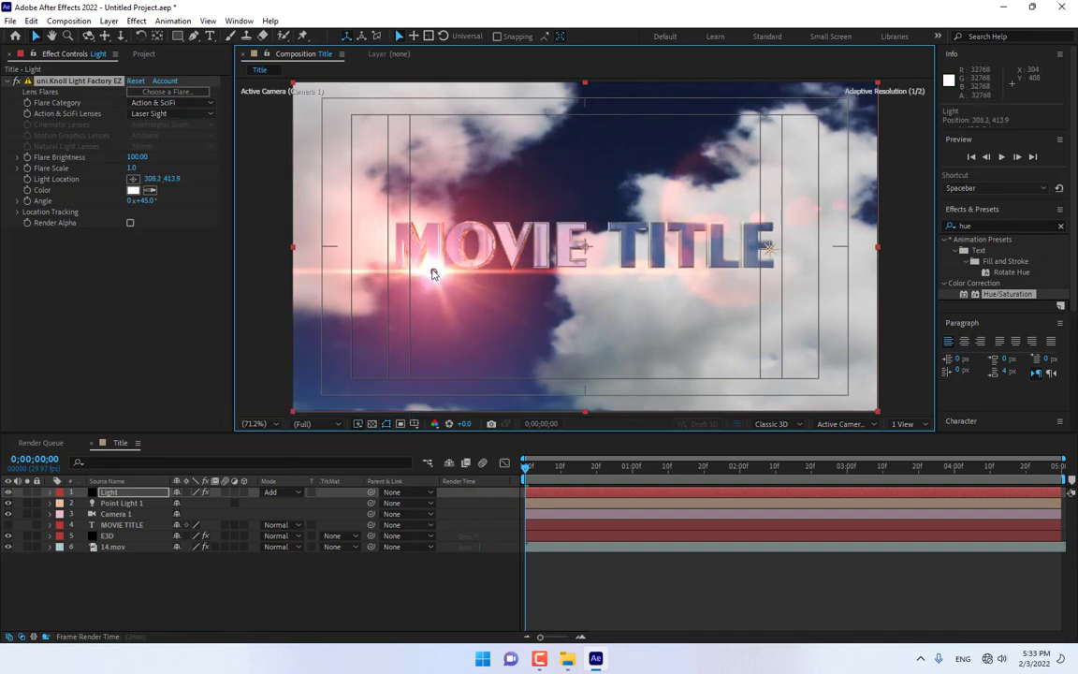
{"action": "left_click", "coordinate": [448, 582]}
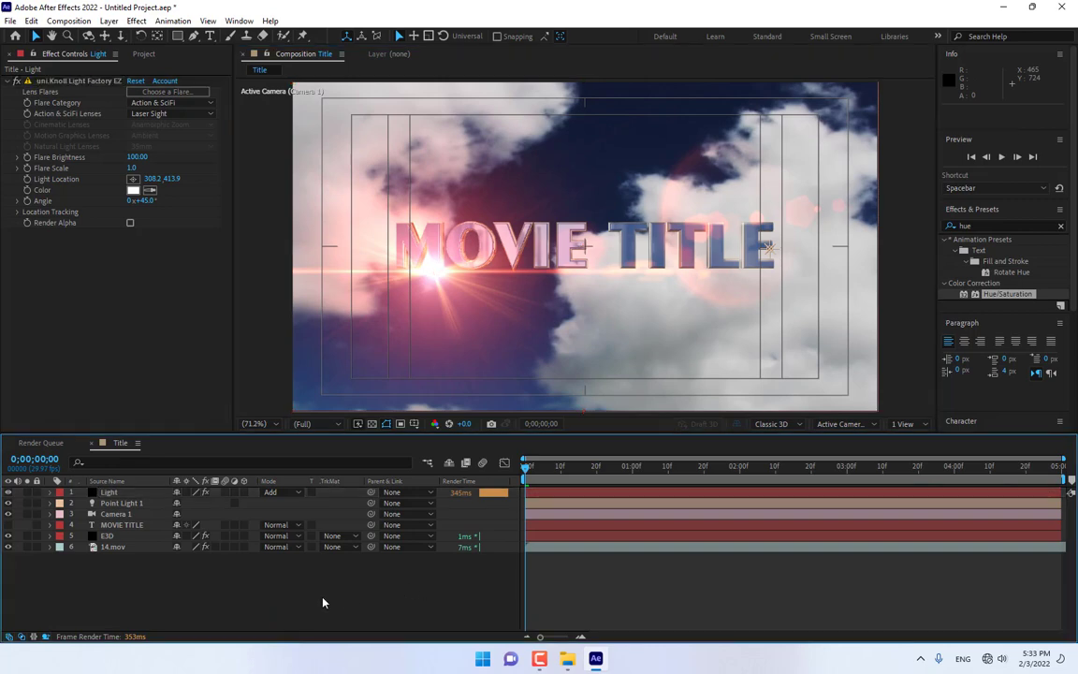
{"action": "left_click", "coordinate": [115, 503]}
{"action": "left_click", "coordinate": [114, 514]}
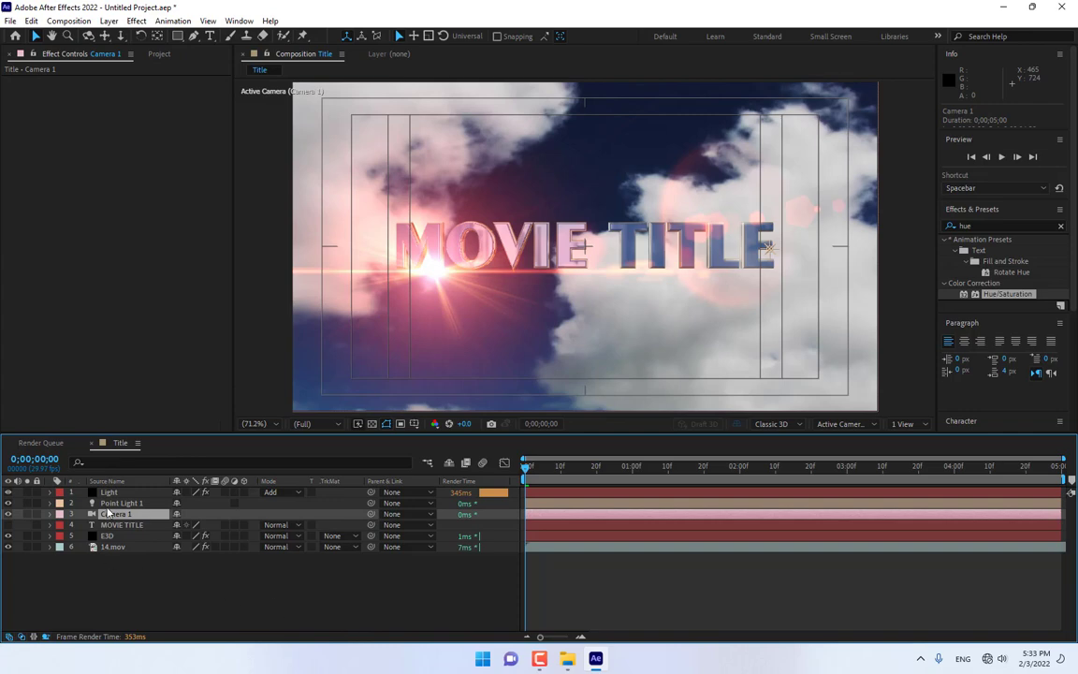
{"action": "left_click", "coordinate": [158, 54]}
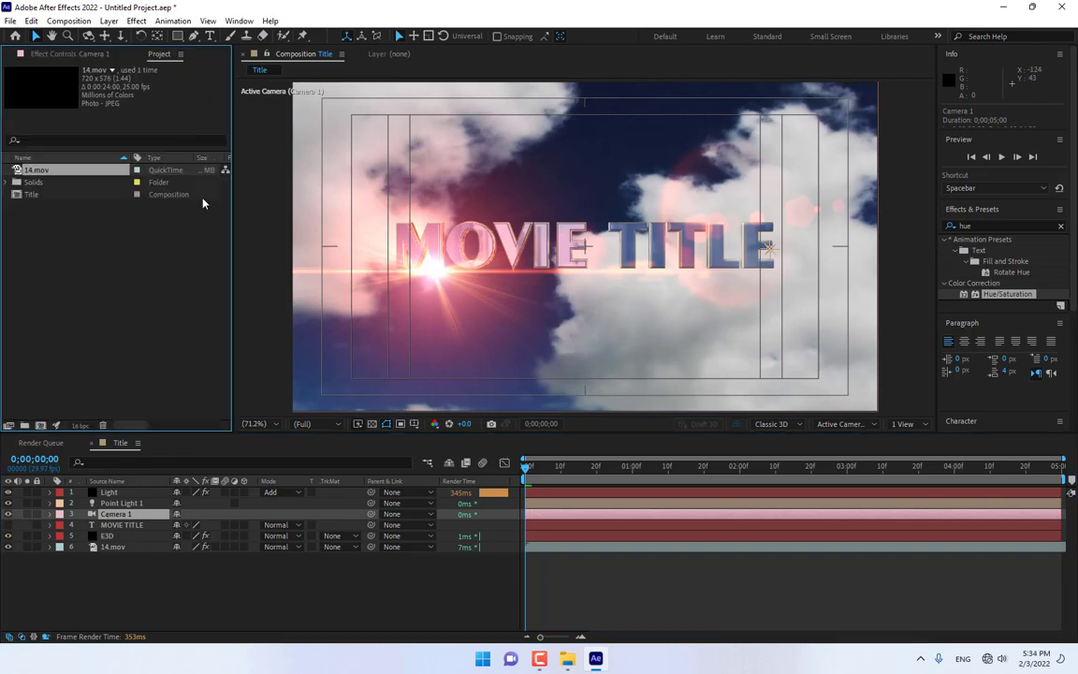
{"action": "left_click", "coordinate": [86, 54]}
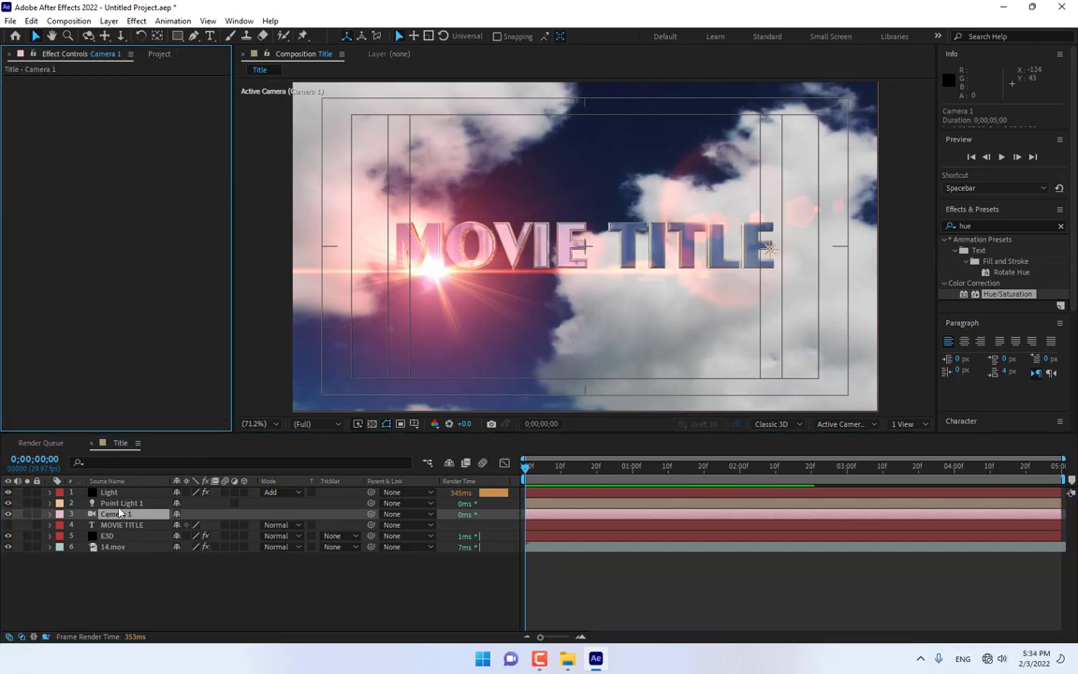
Step: Enable Multi-Object under Particle Look in Group 1 of the E3D layer's Element effect and set its Y Rotation to 82°
{"action": "left_click", "coordinate": [116, 538]}
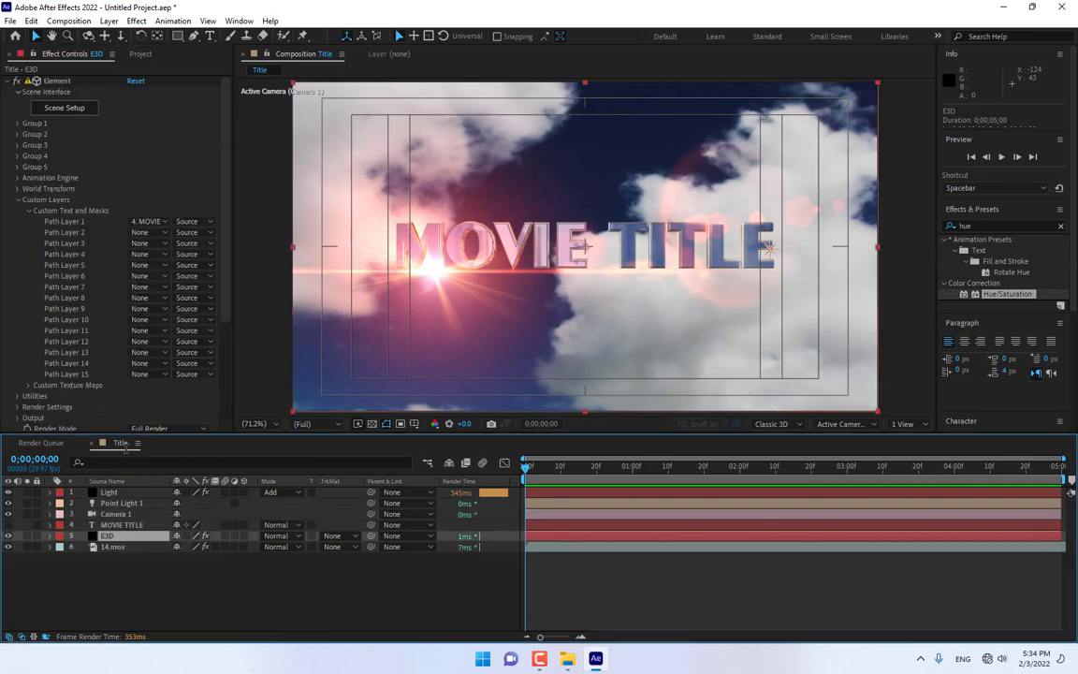
{"action": "left_click", "coordinate": [16, 123]}
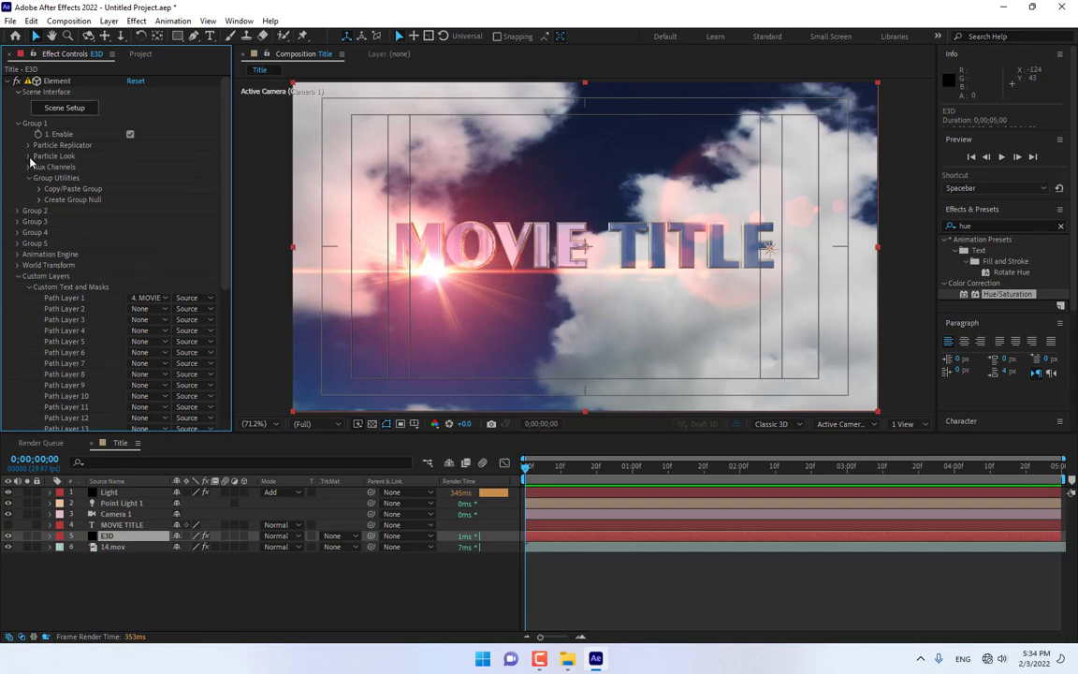
{"action": "left_click", "coordinate": [29, 156]}
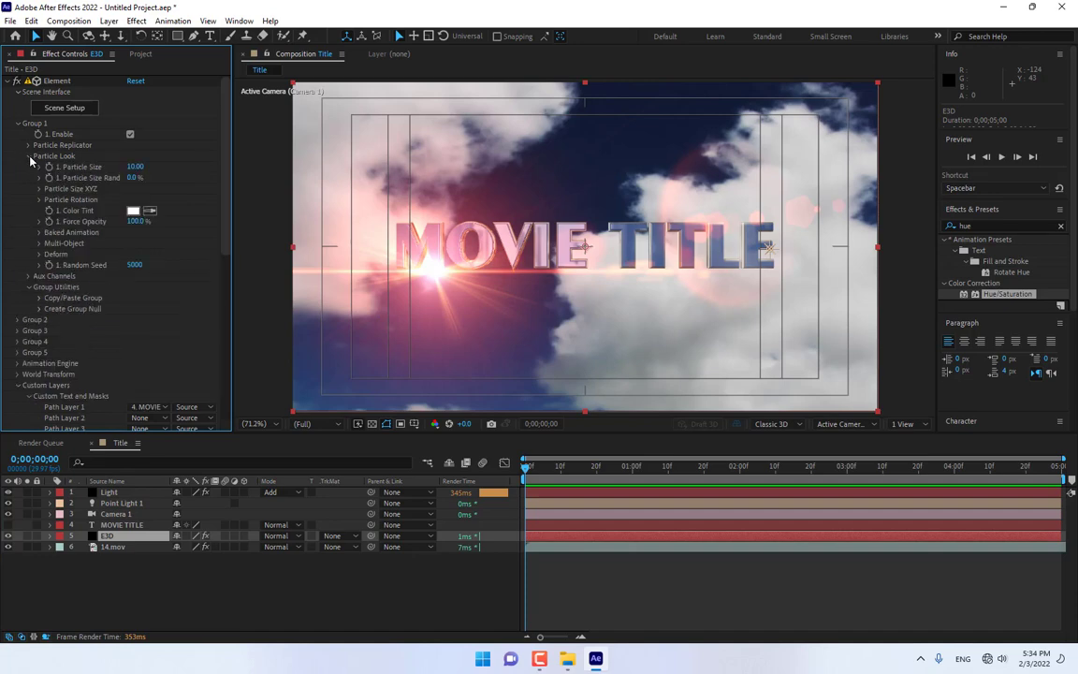
{"action": "left_click", "coordinate": [39, 244]}
{"action": "left_click", "coordinate": [131, 258]}
{"action": "scroll", "coordinate": [131, 258], "scroll_direction": "down", "scroll_amount": 2}
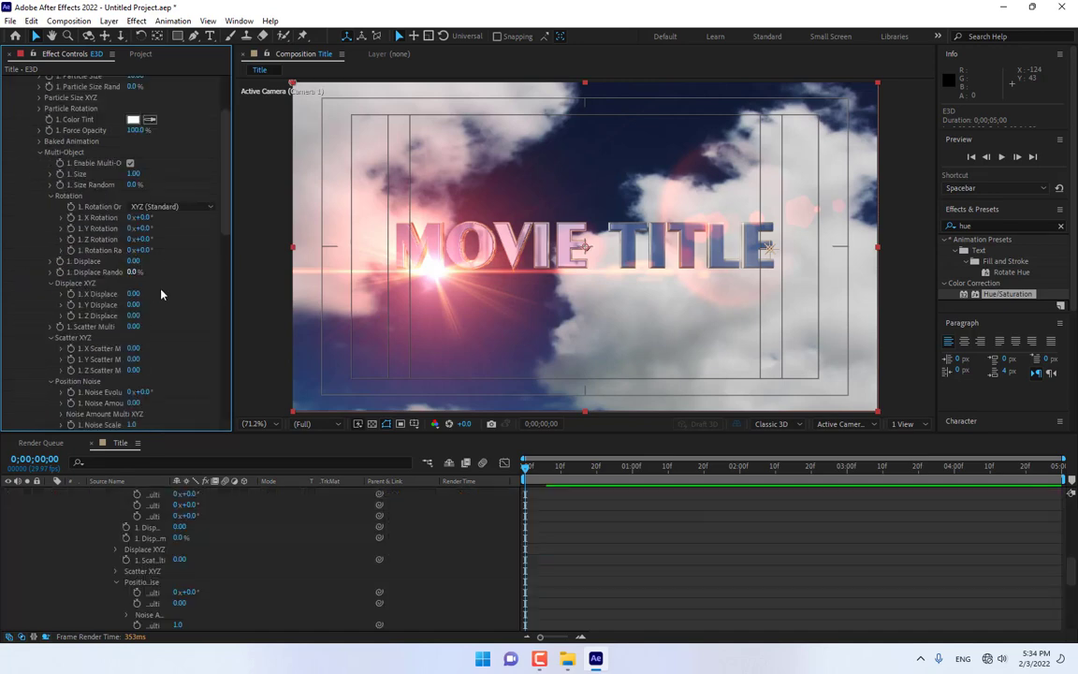
{"action": "left_click_drag", "start_coordinate": [152, 228], "coordinate": [200, 228]}
Step: Move the Light layer's flare to about 496, 420 beneath the V of MOVIE and collapse the E3D layer's properties
{"action": "scroll", "coordinate": [159, 522], "scroll_direction": "up", "scroll_amount": 2}
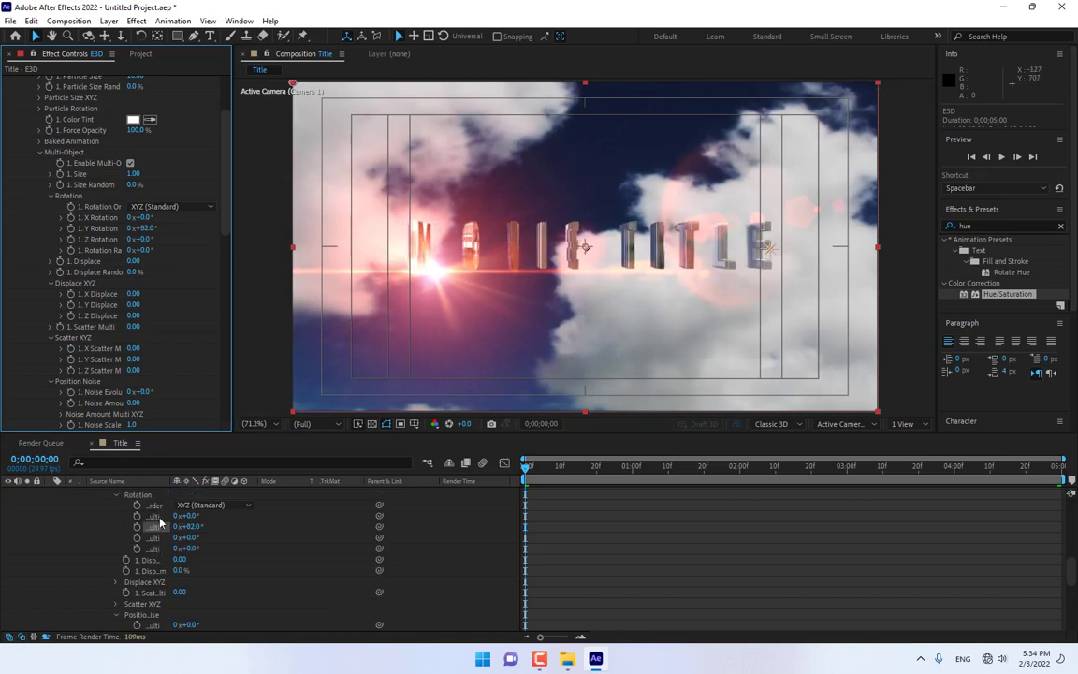
{"action": "scroll", "coordinate": [155, 524], "scroll_direction": "up", "scroll_amount": 5}
{"action": "left_click", "coordinate": [121, 494]}
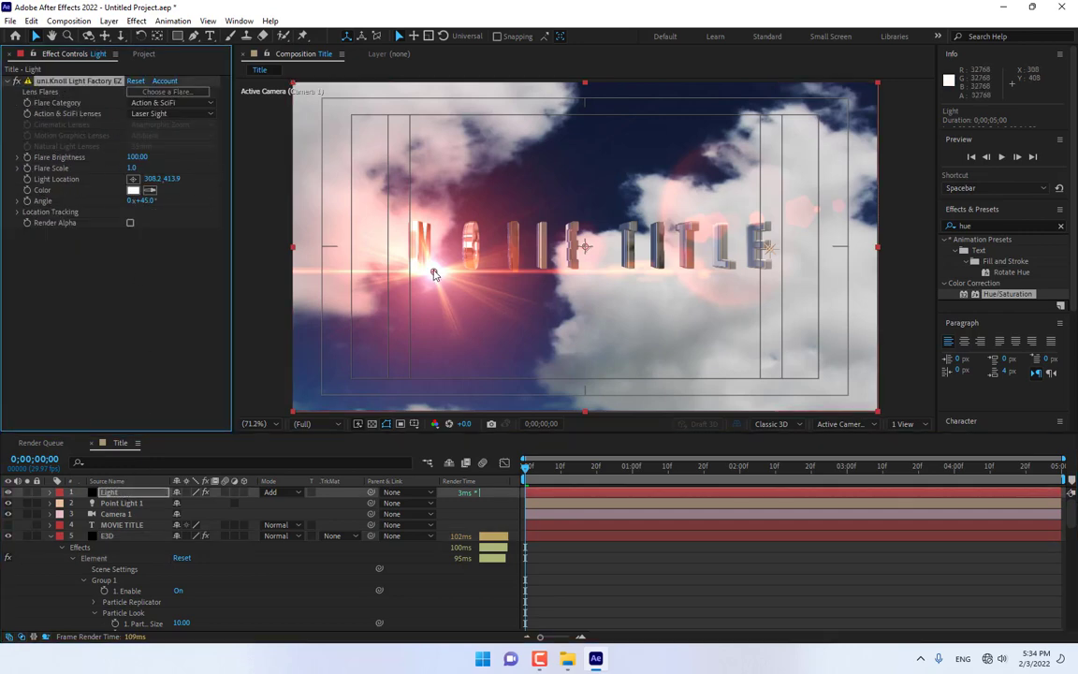
{"action": "left_click_drag", "start_coordinate": [433, 273], "coordinate": [519, 273]}
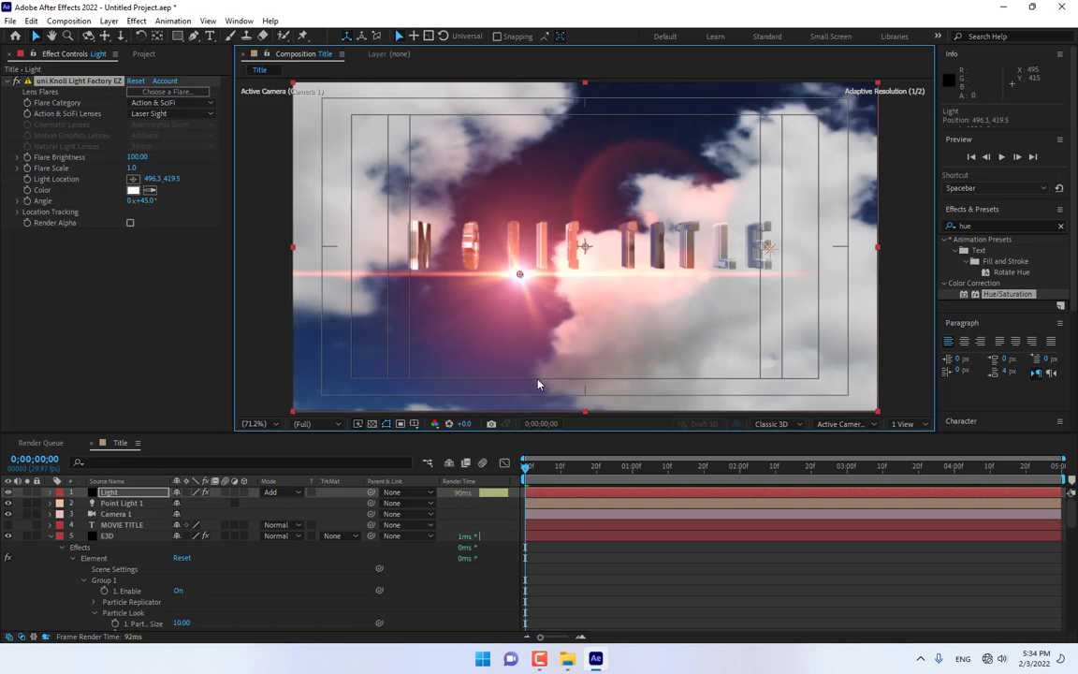
{"action": "right_click", "coordinate": [451, 435]}
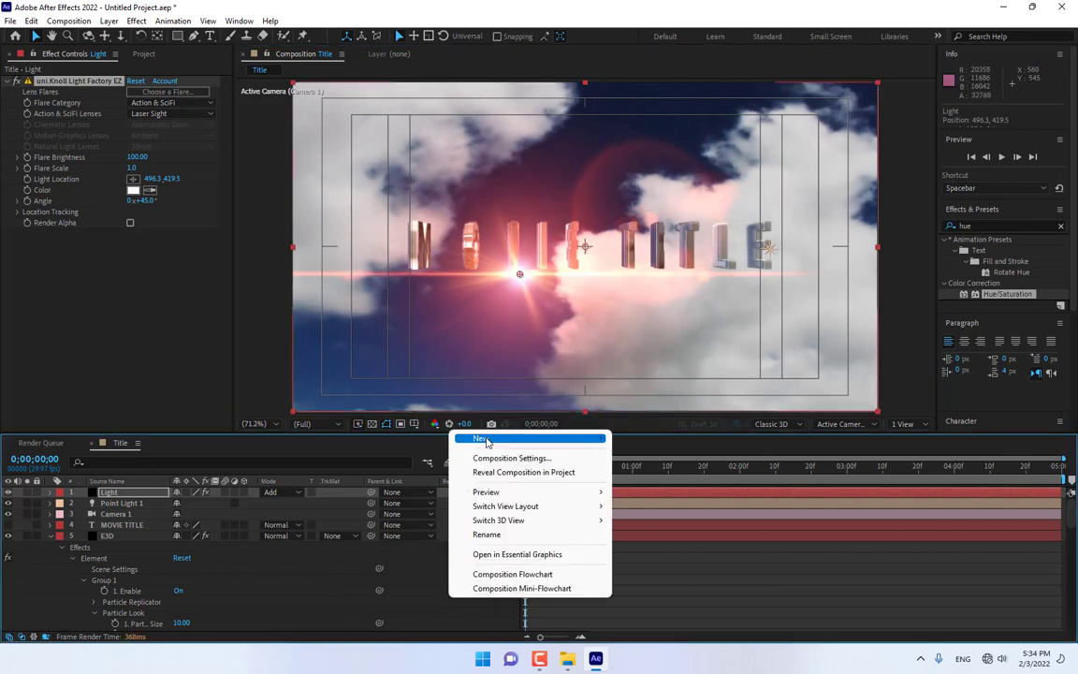
{"action": "mouse_move", "coordinate": [487, 440]}
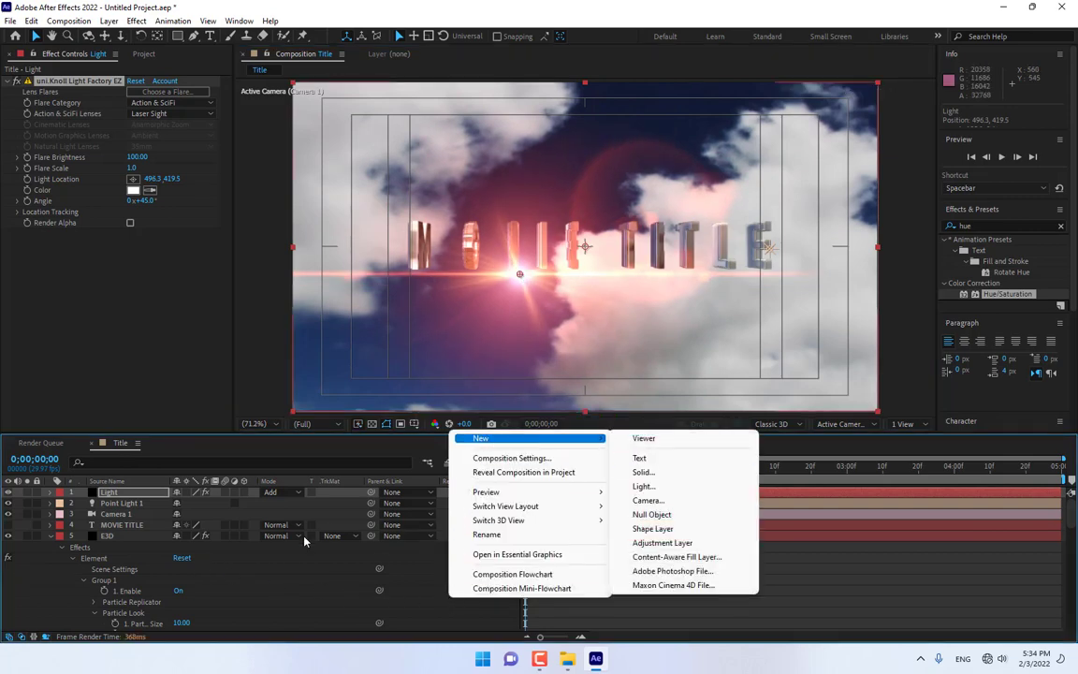
{"action": "left_click", "coordinate": [105, 559]}
{"action": "left_click", "coordinate": [50, 536]}
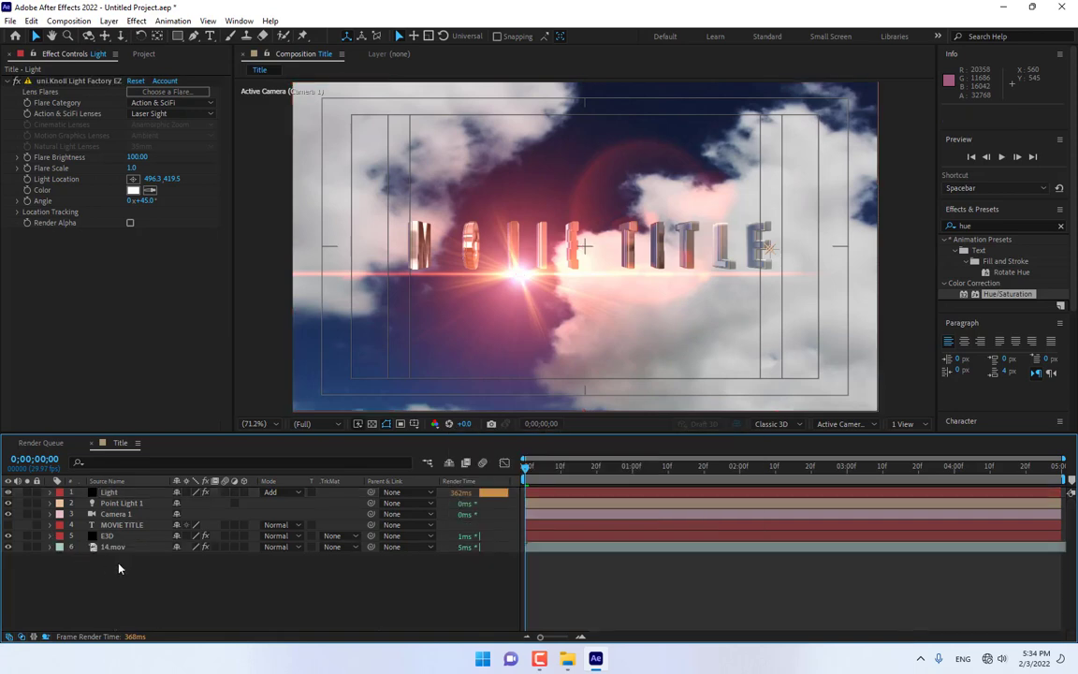
Step: Try dollying Camera 1 in towards the middle letters of the title
{"action": "left_click", "coordinate": [115, 513]}
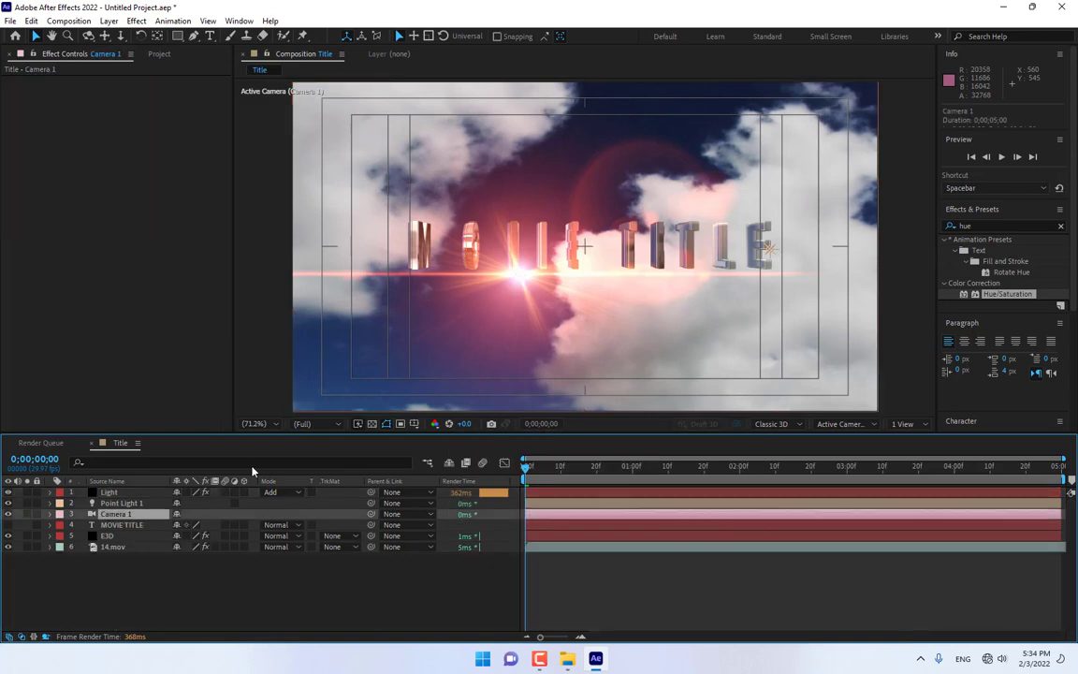
{"action": "left_click", "coordinate": [121, 35]}
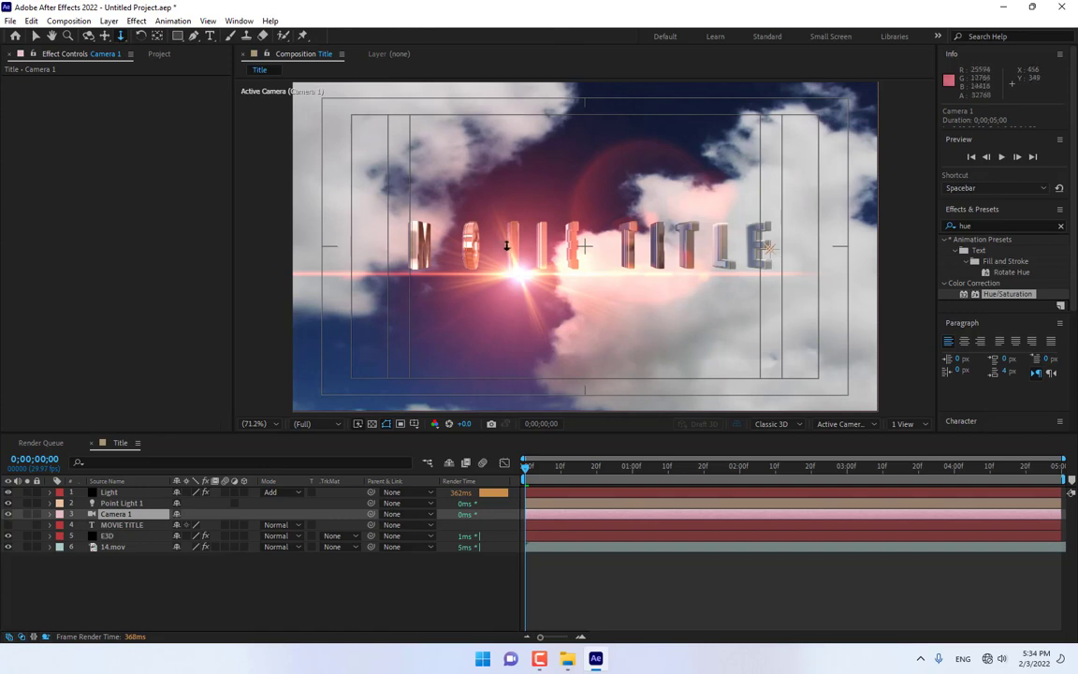
{"action": "left_click_drag", "start_coordinate": [547, 290], "coordinate": [560, 163]}
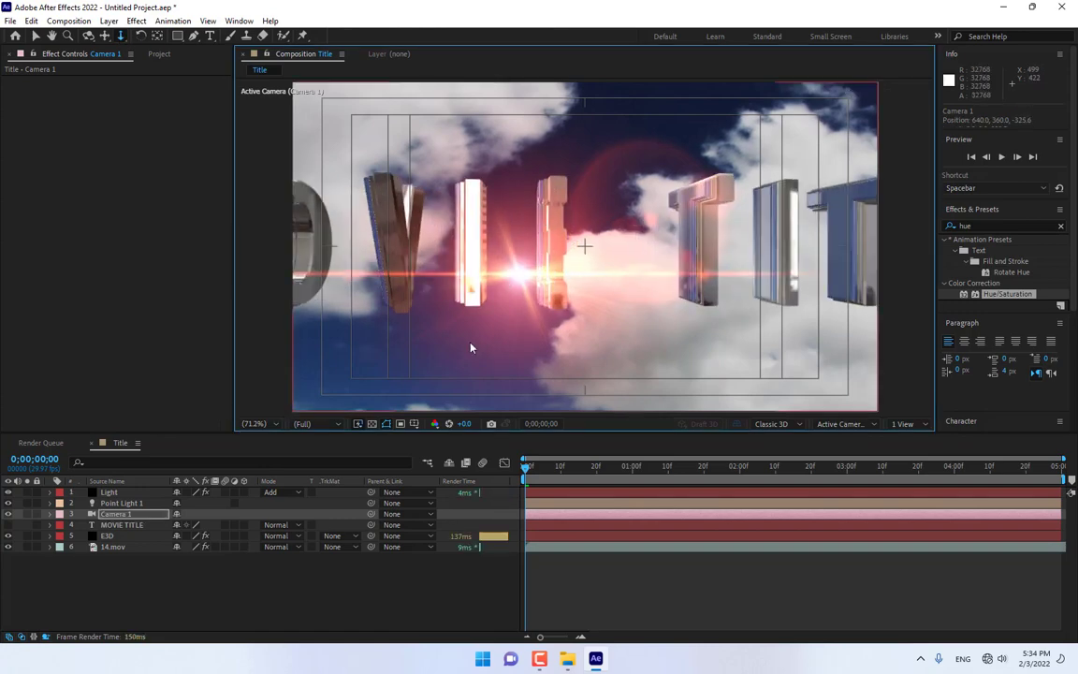
Step: Make the Light solid a 3D layer and dolly the camera in to a position of about 617, 420, -284
{"action": "left_click", "coordinate": [111, 492]}
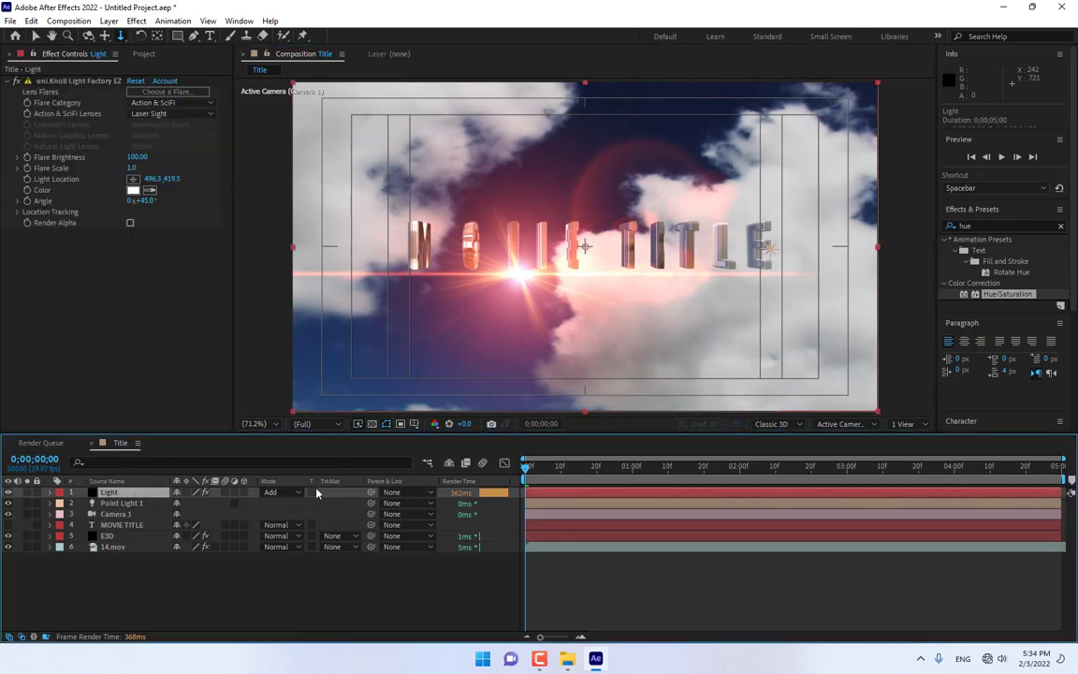
{"action": "left_click", "coordinate": [247, 492]}
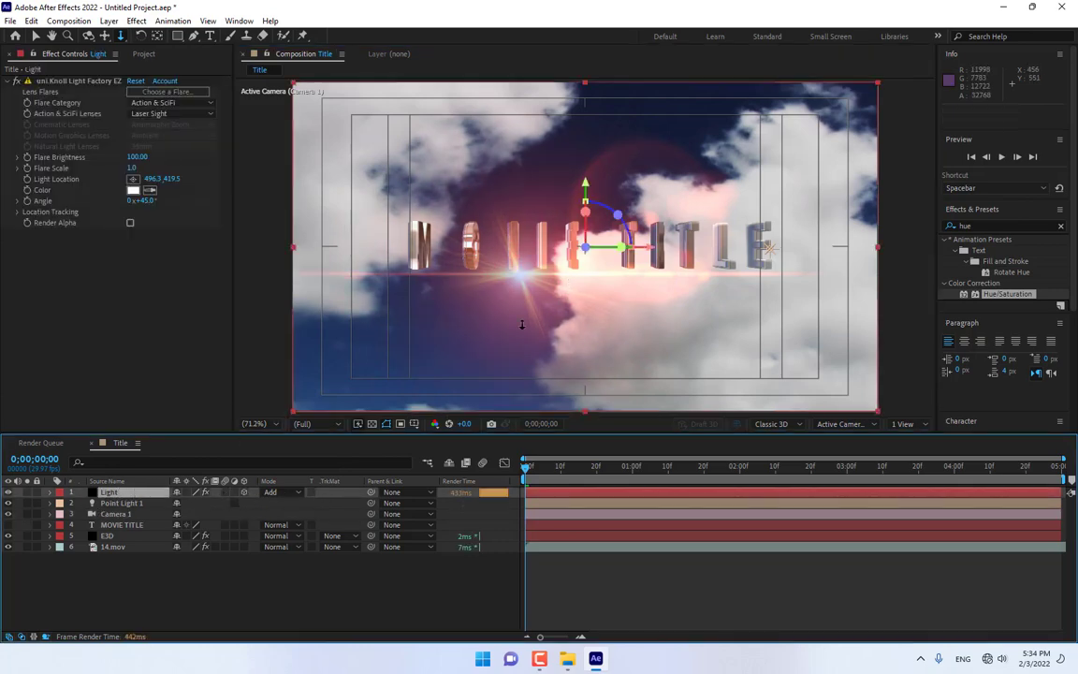
{"action": "left_click_drag", "start_coordinate": [522, 324], "coordinate": [605, 192]}
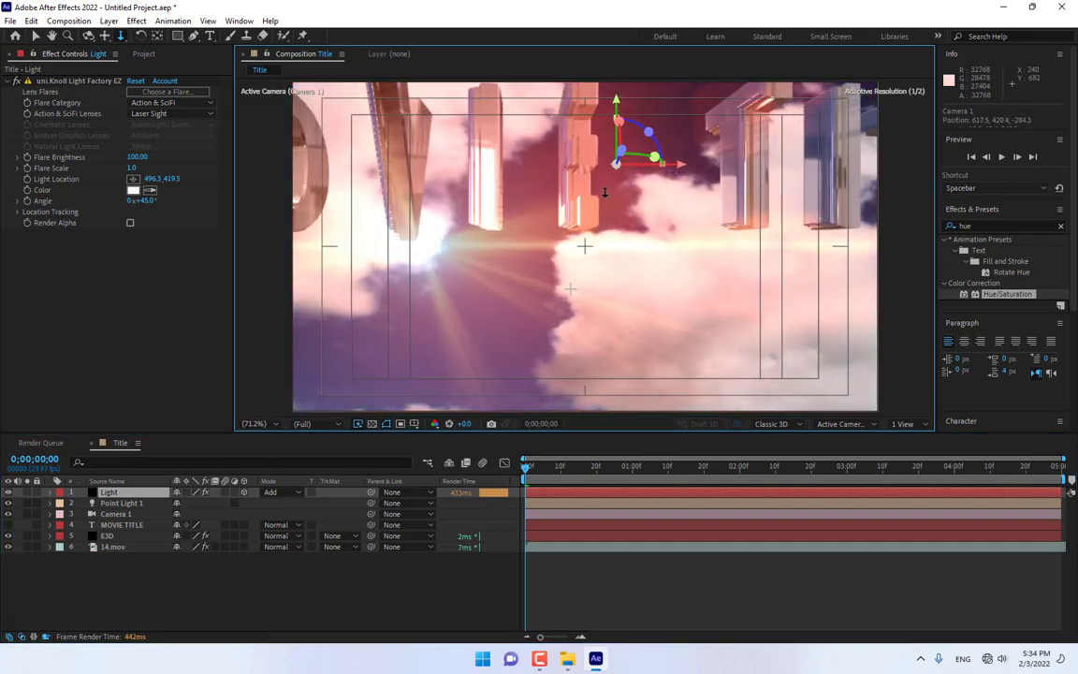
Step: Pan and dolly the camera closer to the I and E of MOVIE, to a position of about 588, 357, -170
{"action": "left_click", "coordinate": [105, 36]}
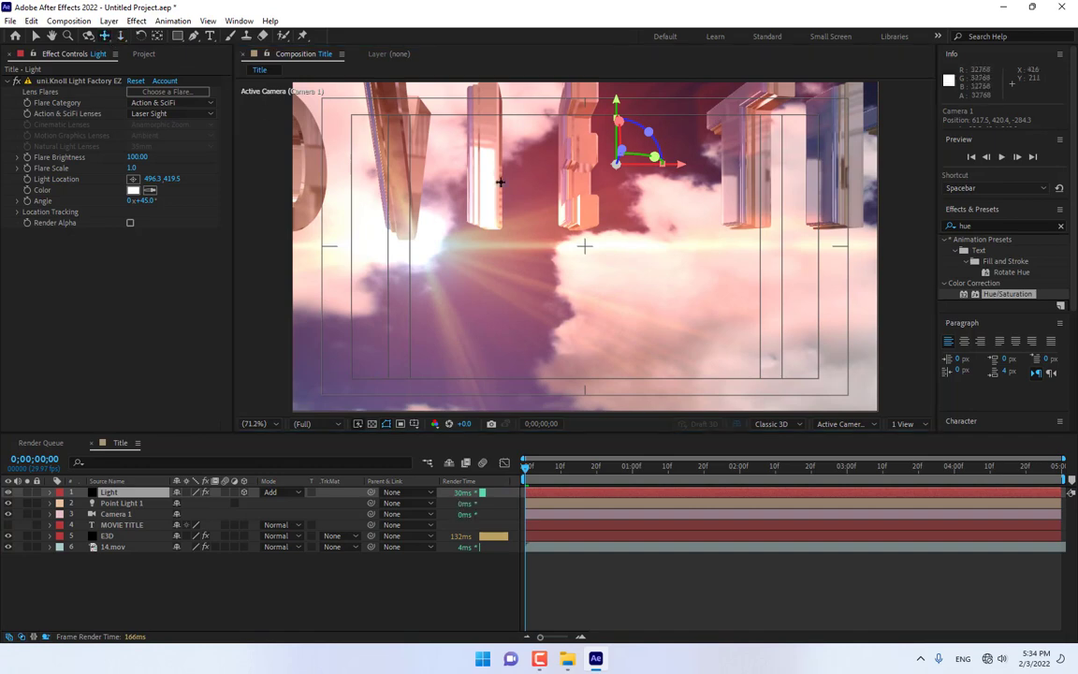
{"action": "left_click_drag", "start_coordinate": [539, 172], "coordinate": [539, 253]}
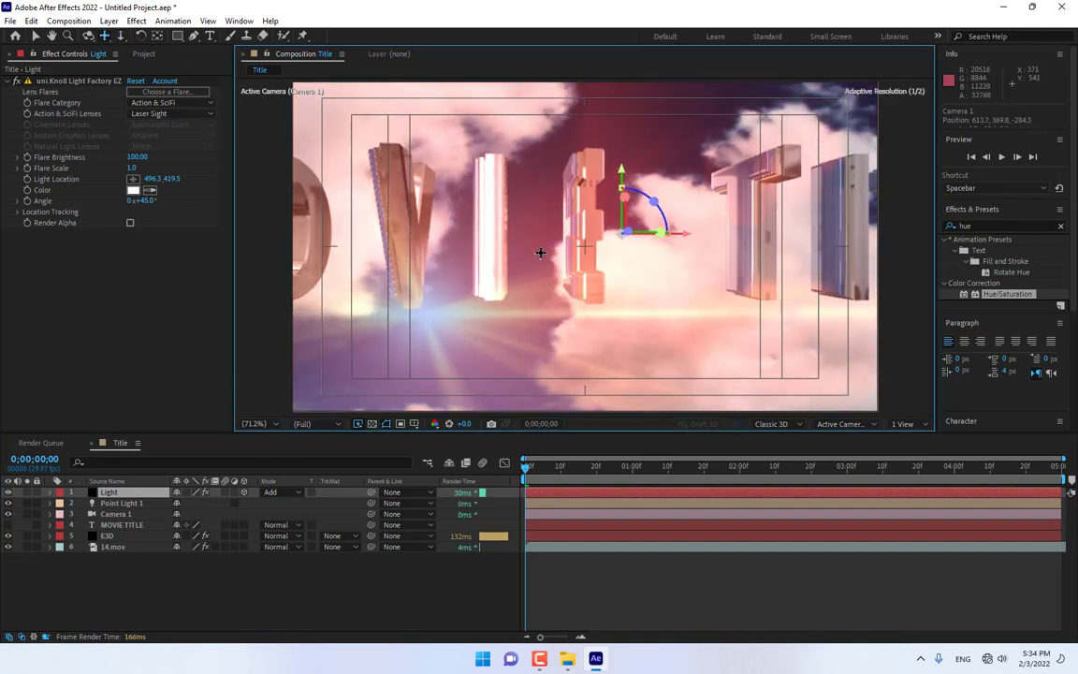
{"action": "left_click", "coordinate": [121, 36]}
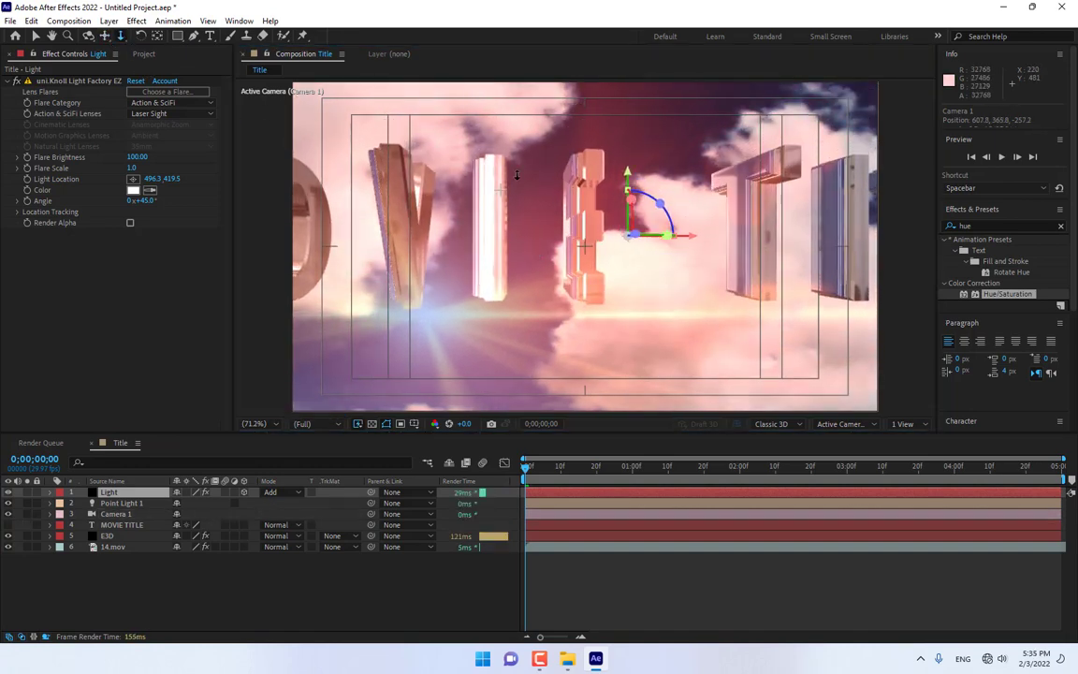
{"action": "left_click_drag", "start_coordinate": [515, 175], "coordinate": [543, 192]}
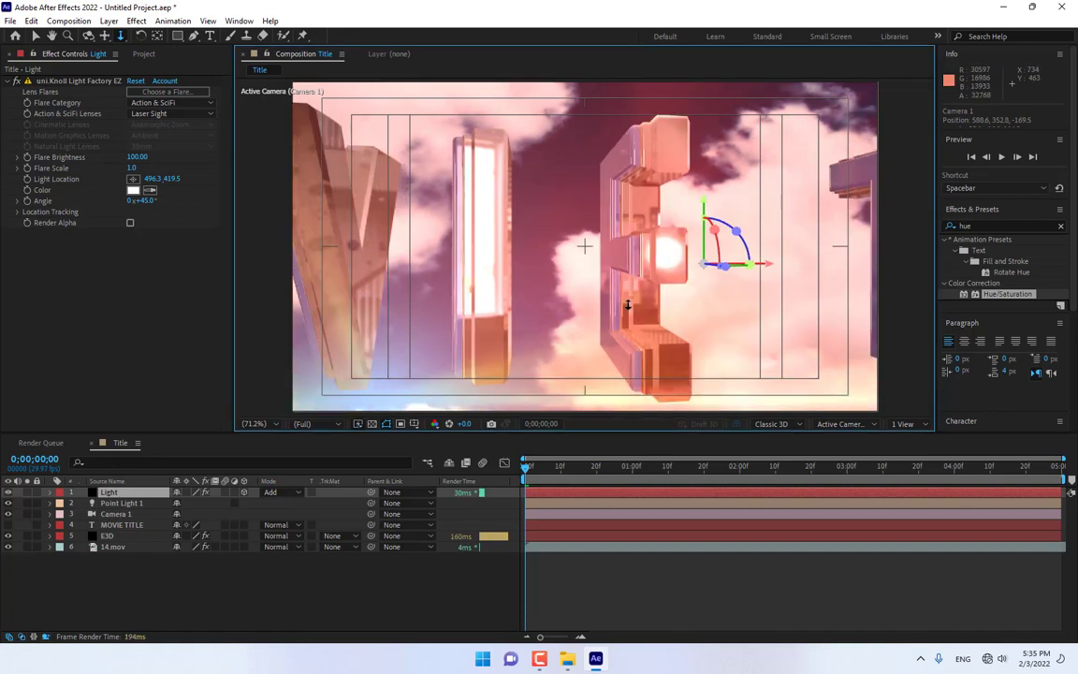
{"action": "left_click", "coordinate": [105, 36]}
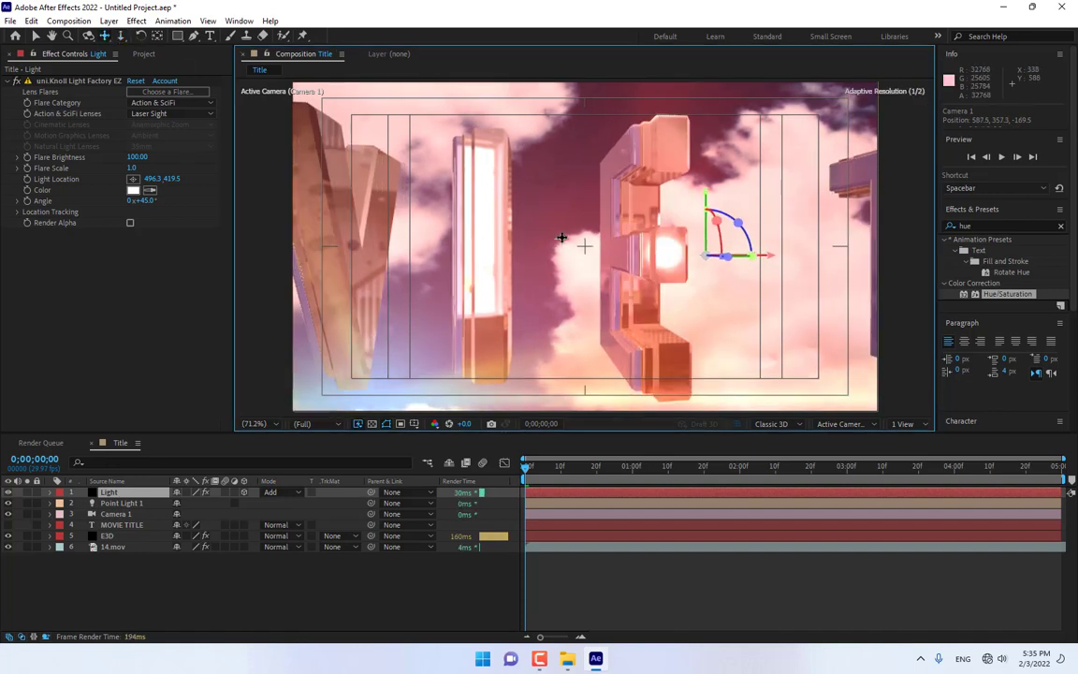
{"action": "left_click_drag", "start_coordinate": [559, 244], "coordinate": [558, 234]}
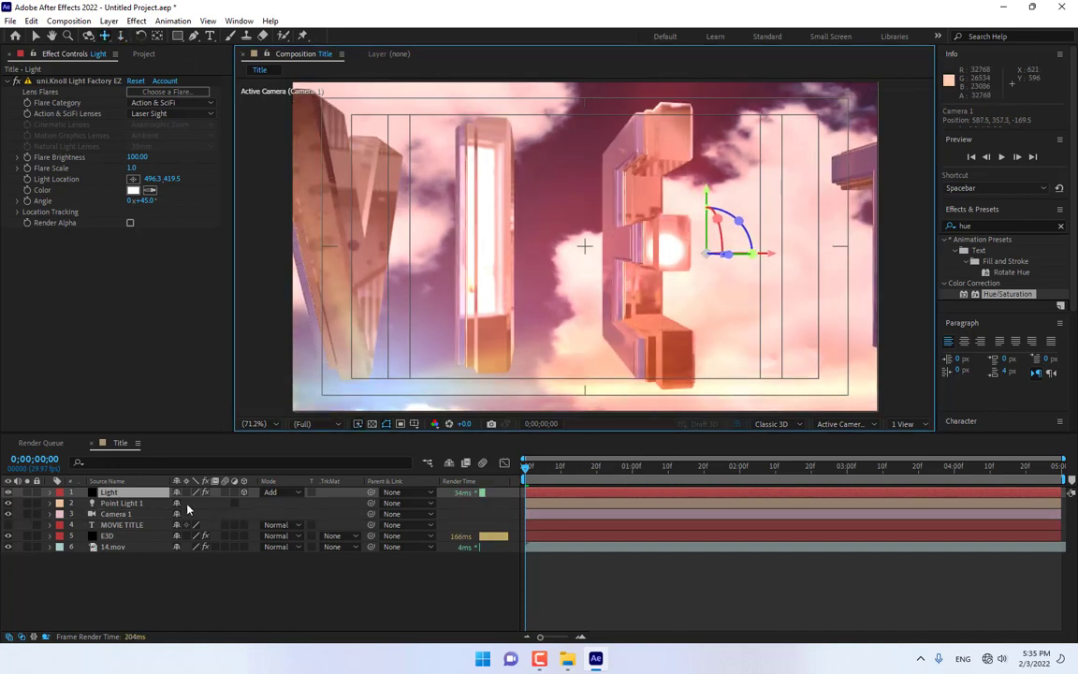
Step: Set starting keyframes at 0 seconds for Camera 1's Point of Interest and Position
{"action": "left_click", "coordinate": [116, 514]}
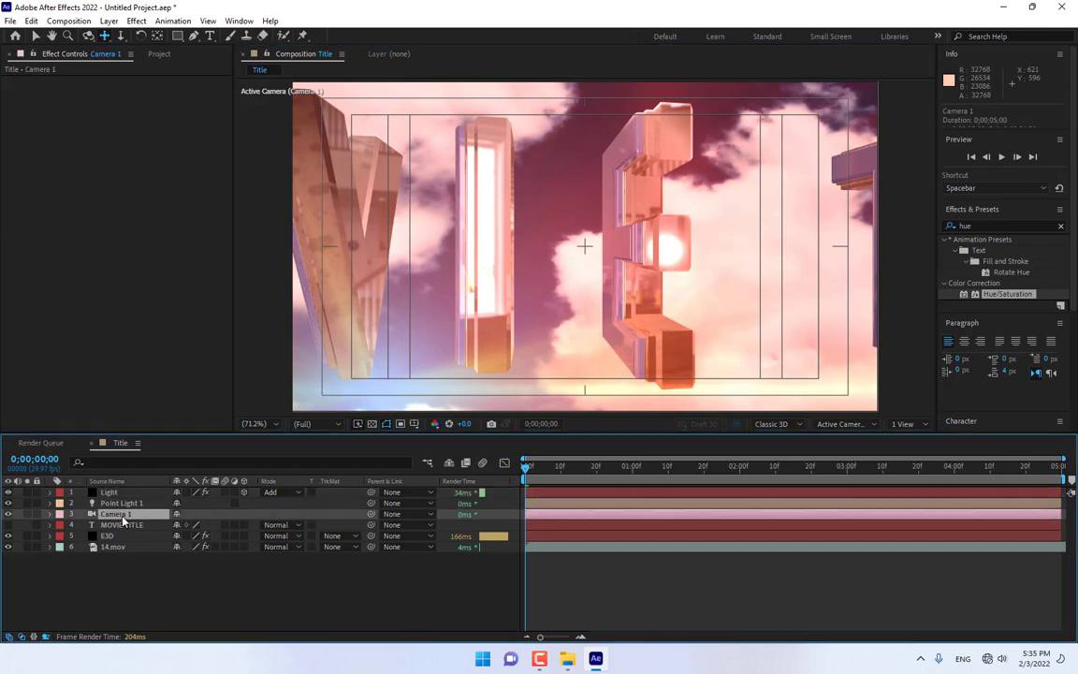
{"action": "left_click", "coordinate": [50, 515]}
{"action": "left_click", "coordinate": [64, 526]}
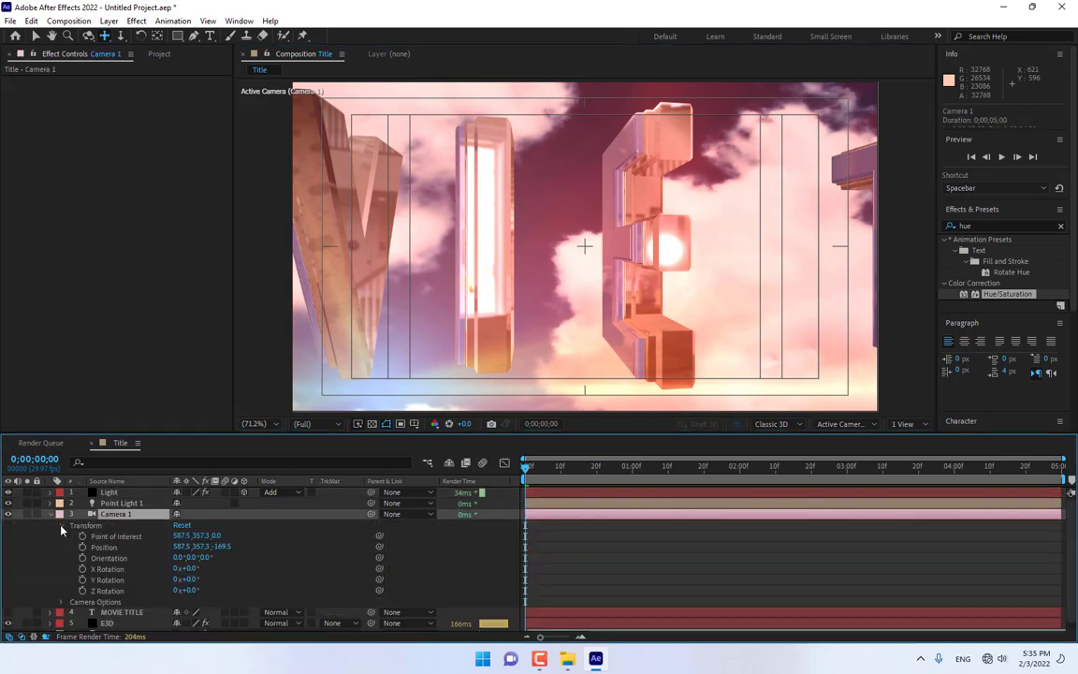
{"action": "left_click", "coordinate": [84, 536]}
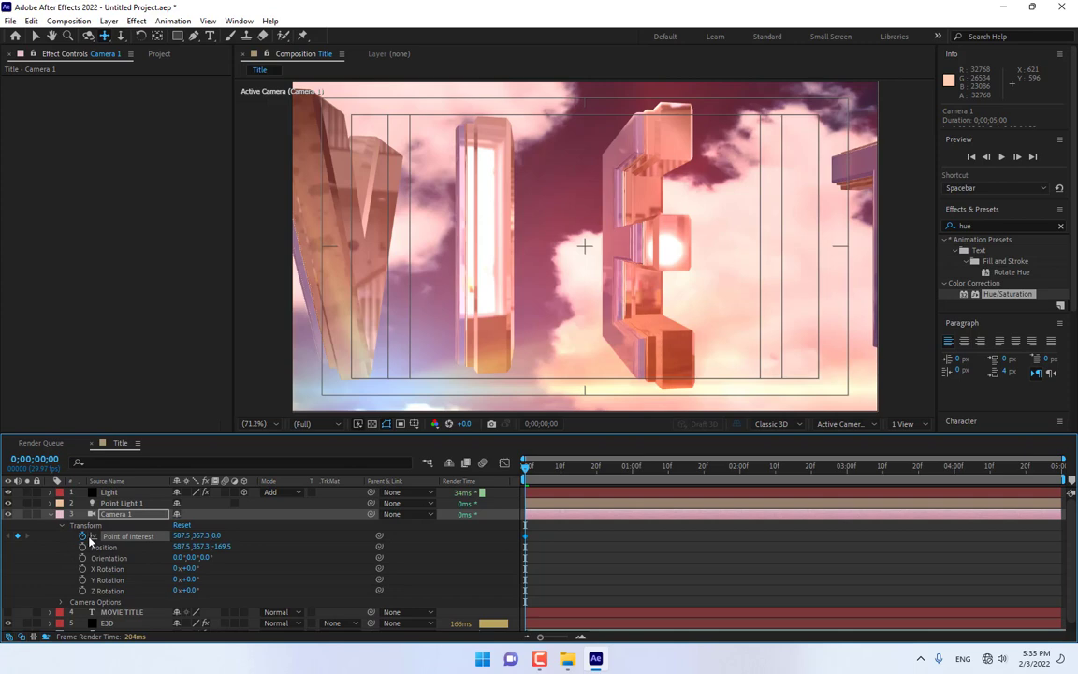
{"action": "left_click", "coordinate": [82, 546]}
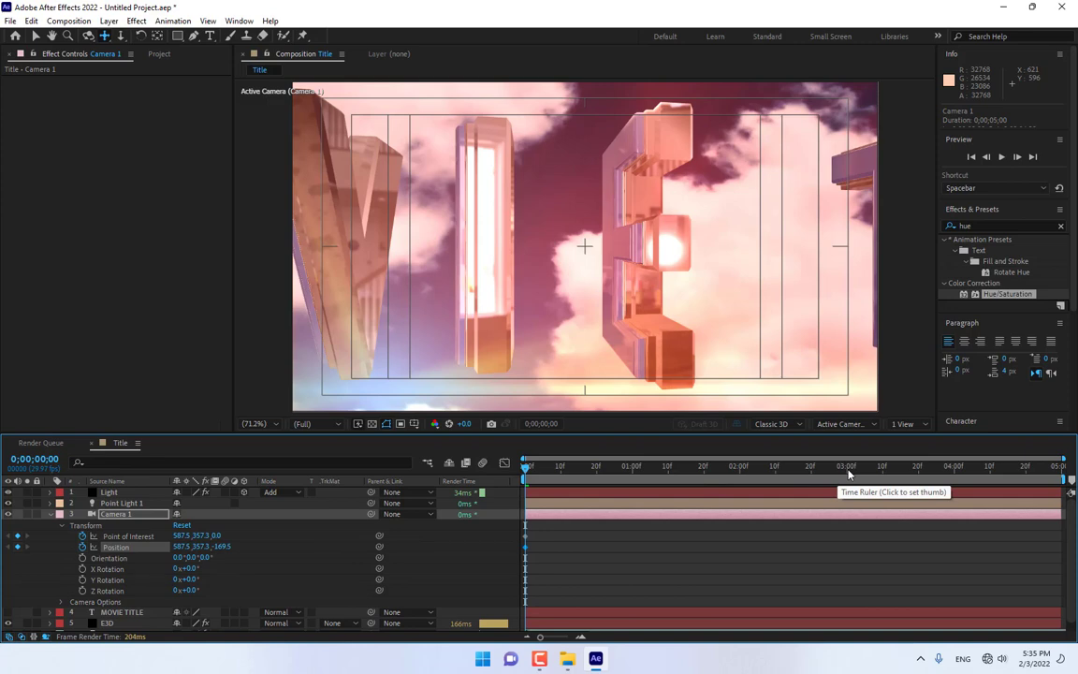
Step: Set the Light layer's Flare Brightness to 131 and enable keyframing at 0 seconds for its brightness, scale, location, color, angle and Render Alpha
{"action": "left_click", "coordinate": [112, 493]}
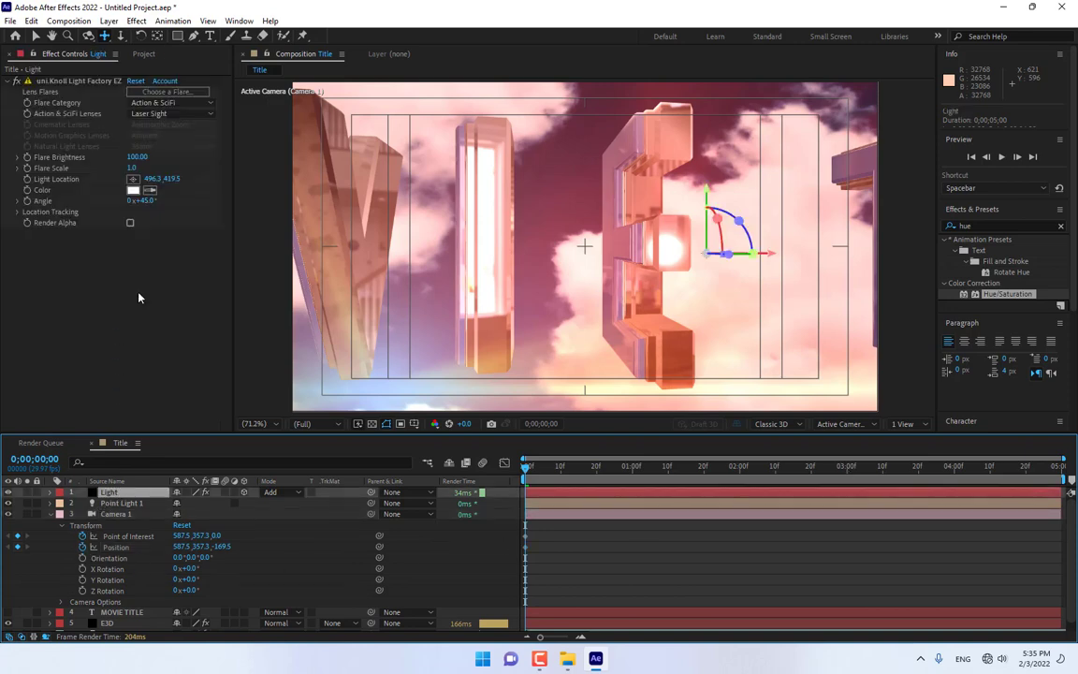
{"action": "left_click_drag", "start_coordinate": [136, 157], "coordinate": [155, 156]}
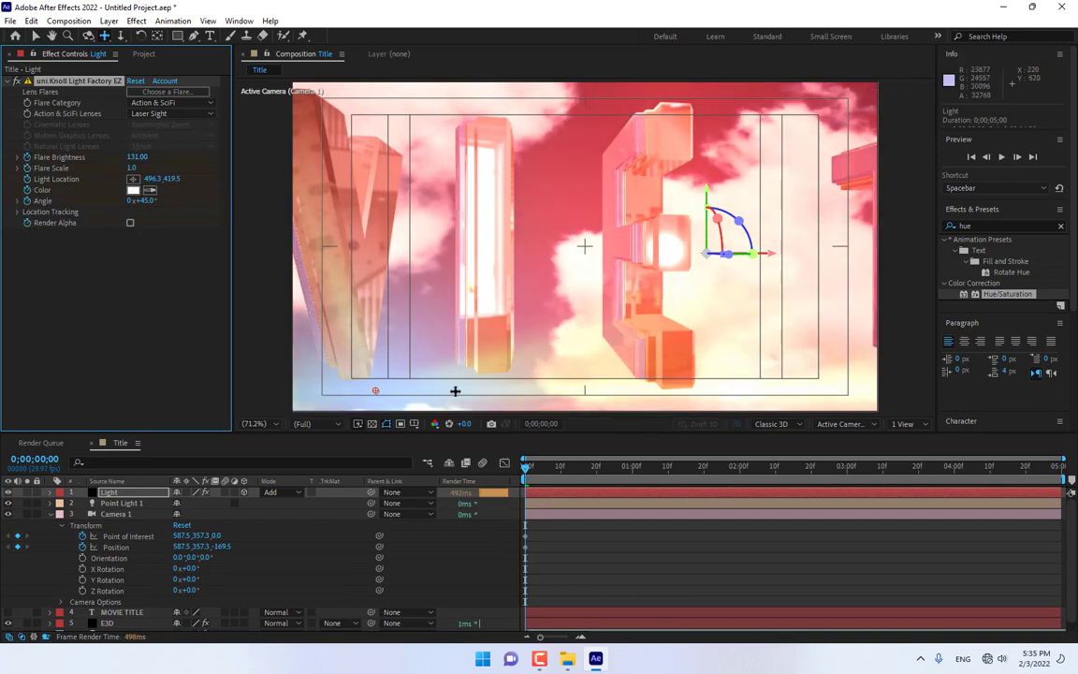
{"action": "left_click", "coordinate": [848, 474]}
{"action": "key", "text": "space"}
{"action": "left_click_drag", "start_coordinate": [475, 475], "coordinate": [391, 510]}
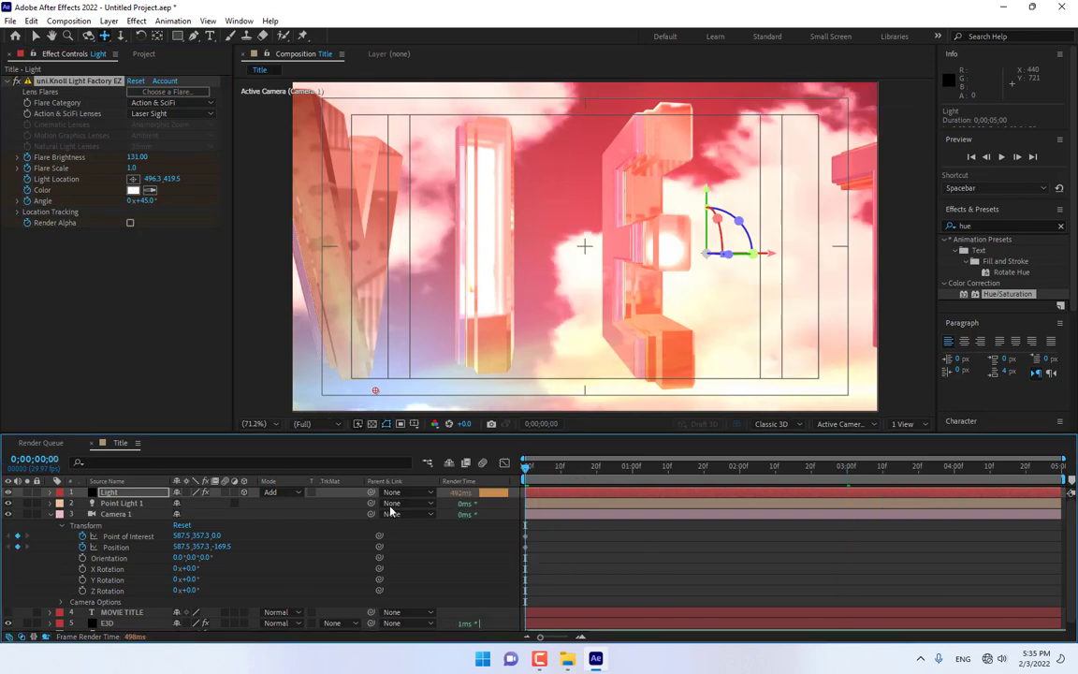
Step: Keyframe the E3D layer's Multi-Object X, Y, Z and random rotation at 0 seconds and move the current time to 3 seconds
{"action": "left_click", "coordinate": [129, 622]}
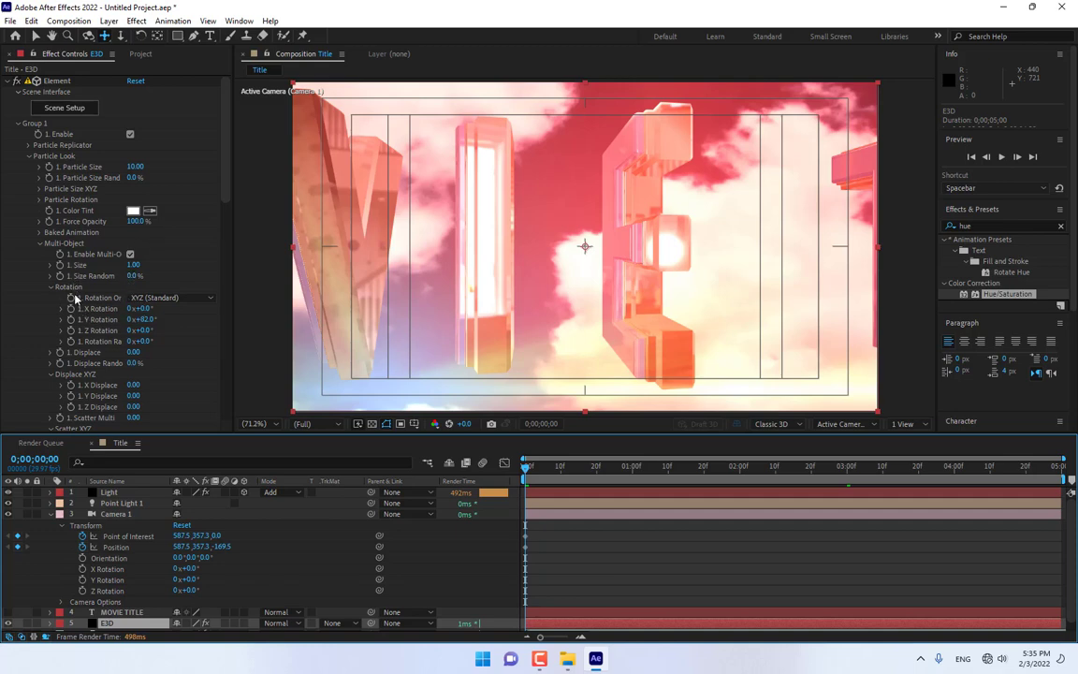
{"action": "left_click", "coordinate": [71, 309]}
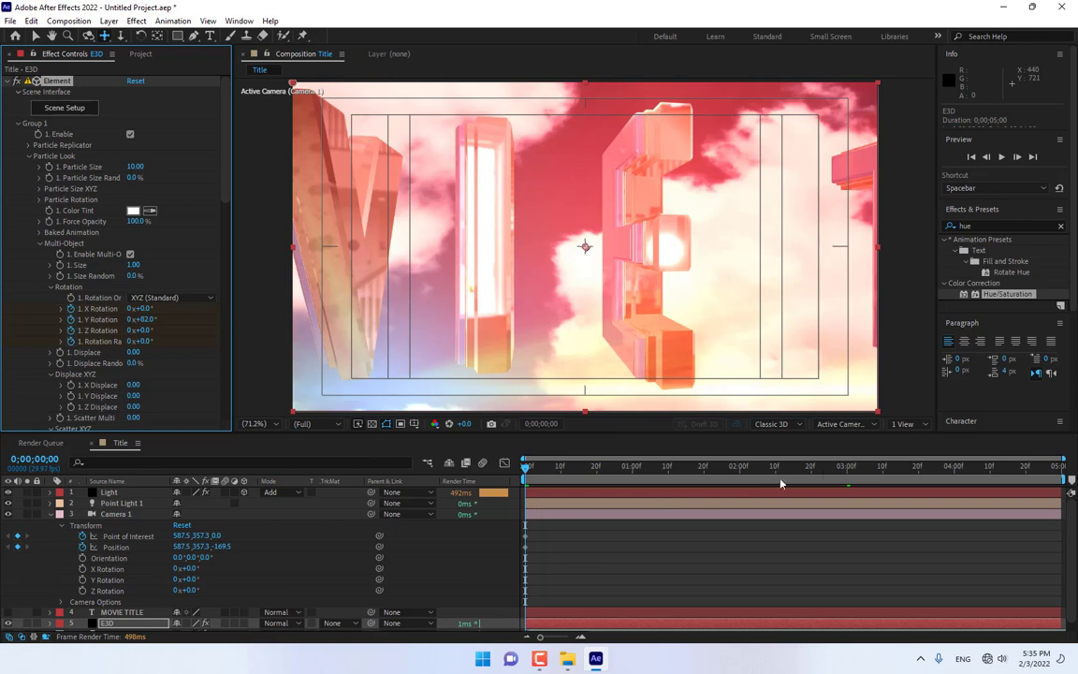
{"action": "left_click", "coordinate": [846, 471]}
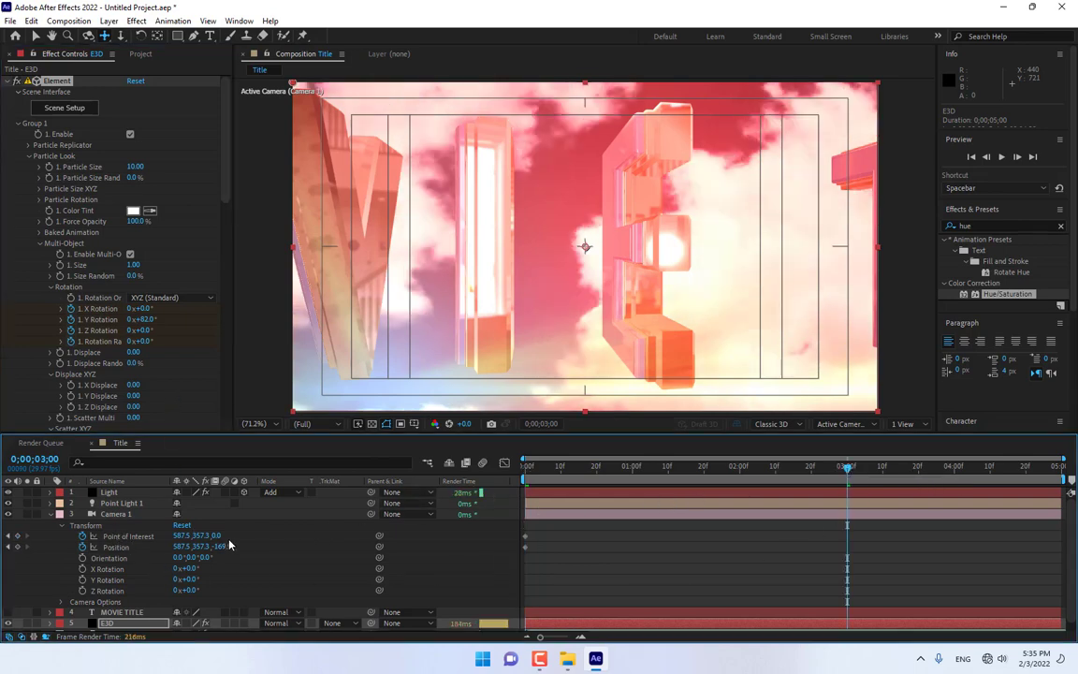
Step: At 3 seconds, dolly Camera 1 back and pan until the full title is in frame, at a position of about 645, 355, -767
{"action": "left_click", "coordinate": [116, 514]}
{"action": "left_click", "coordinate": [120, 37]}
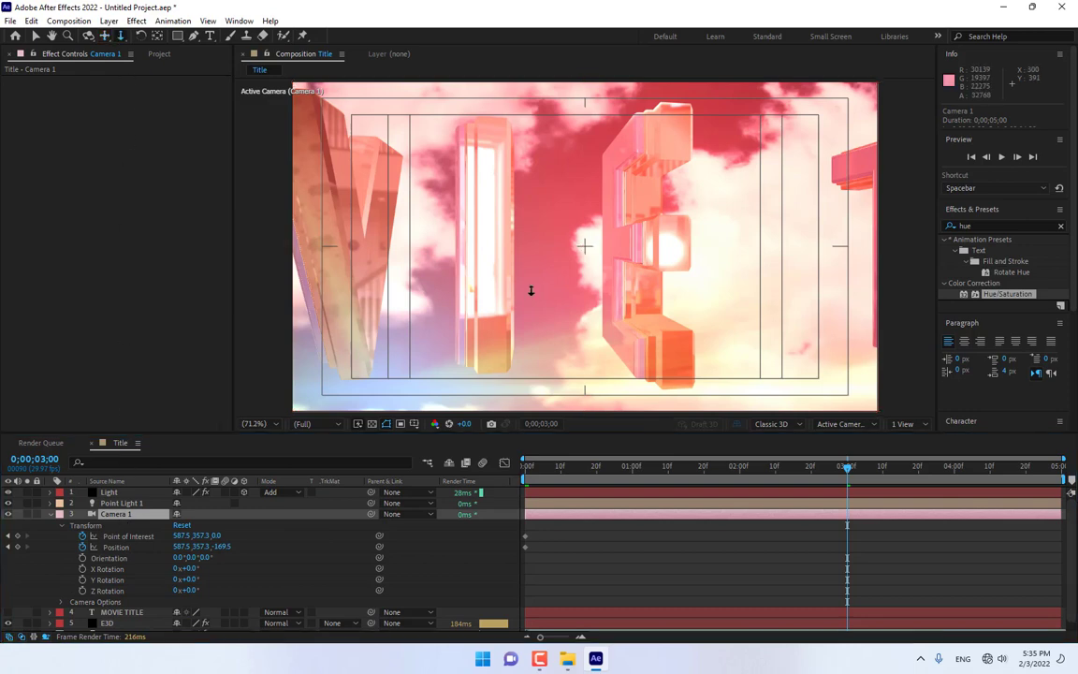
{"action": "left_click_drag", "start_coordinate": [620, 211], "coordinate": [557, 632]}
{"action": "mouse_move", "coordinate": [565, 281]}
{"action": "left_mouse_down"}
{"action": "mouse_move", "coordinate": [561, 365]}
{"action": "mouse_move", "coordinate": [573, 294]}
{"action": "left_mouse_up"}
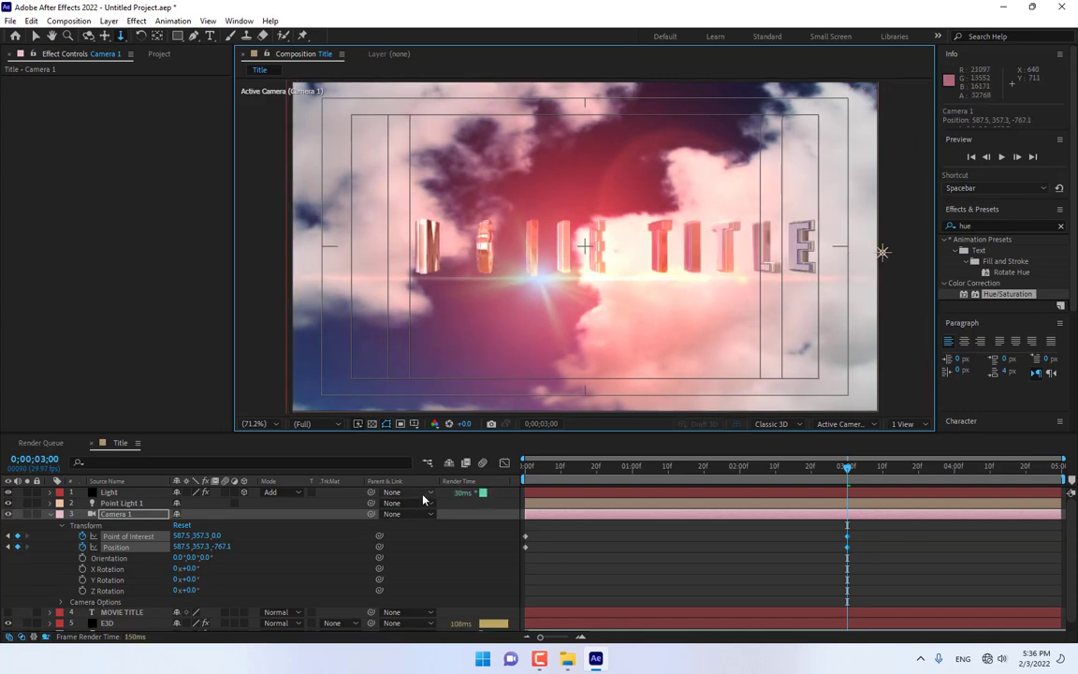
{"action": "left_click", "coordinate": [104, 36]}
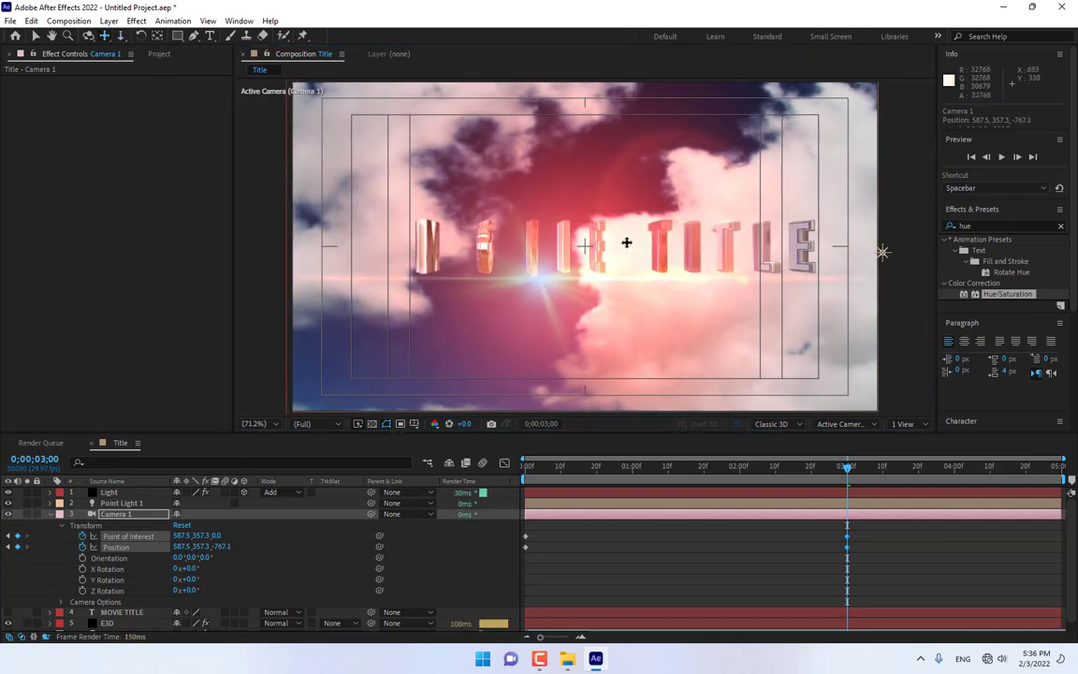
{"action": "left_click_drag", "start_coordinate": [632, 241], "coordinate": [615, 245]}
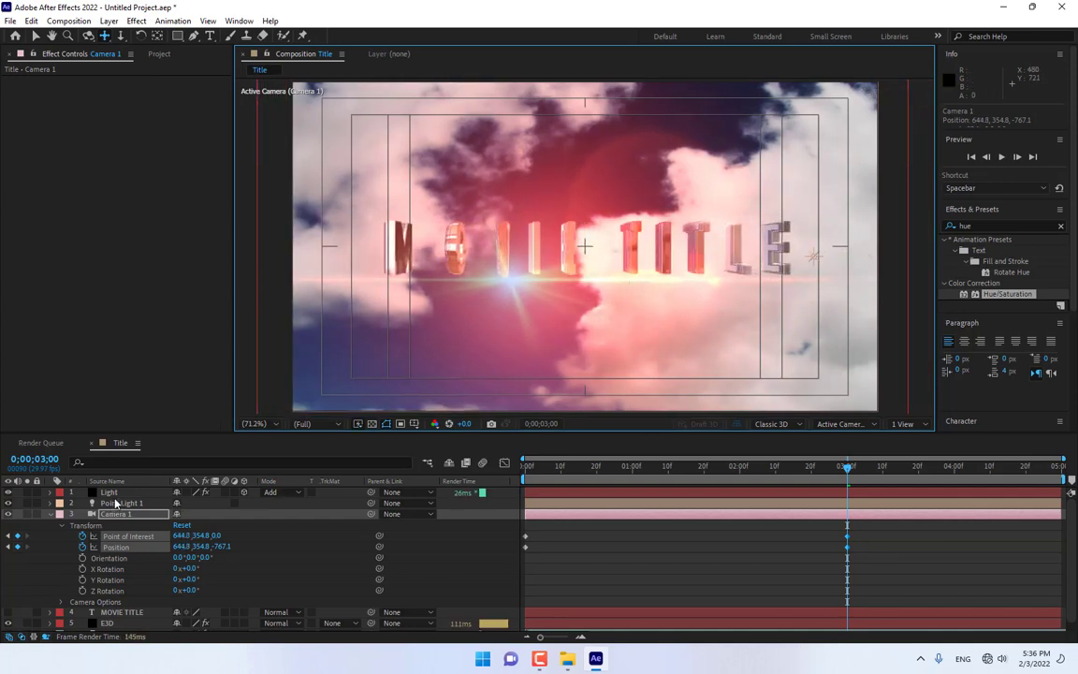
Step: Set the E3D layer's Multi-Object Y Rotation to 0° at 3 seconds so the letters face forward
{"action": "left_click", "coordinate": [108, 623]}
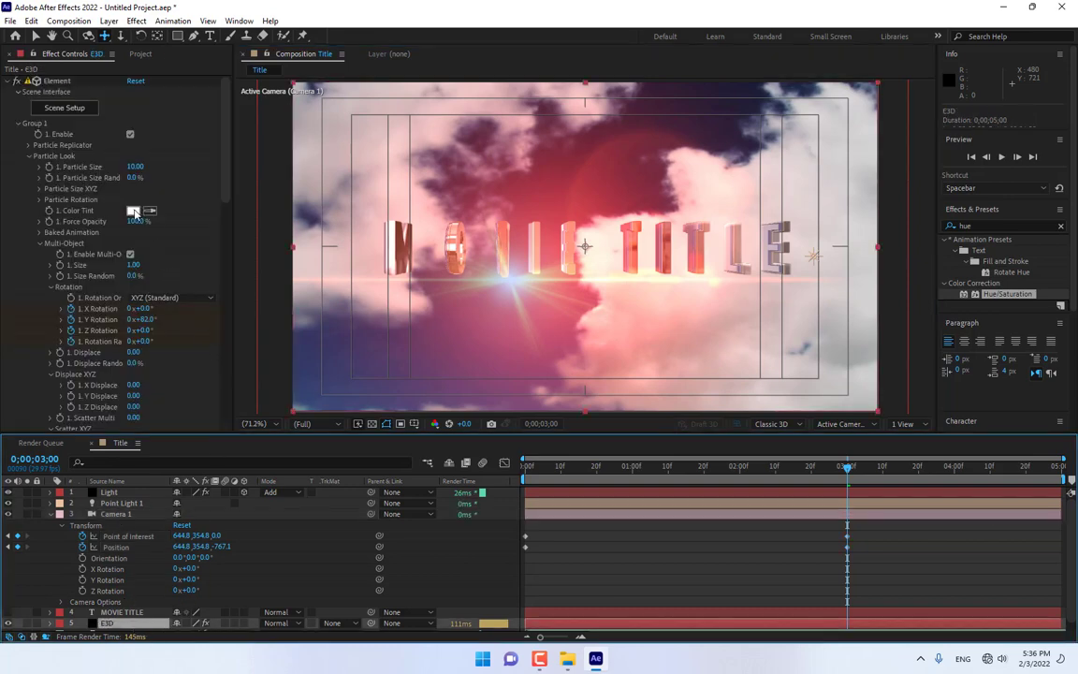
{"action": "left_click", "coordinate": [143, 319]}
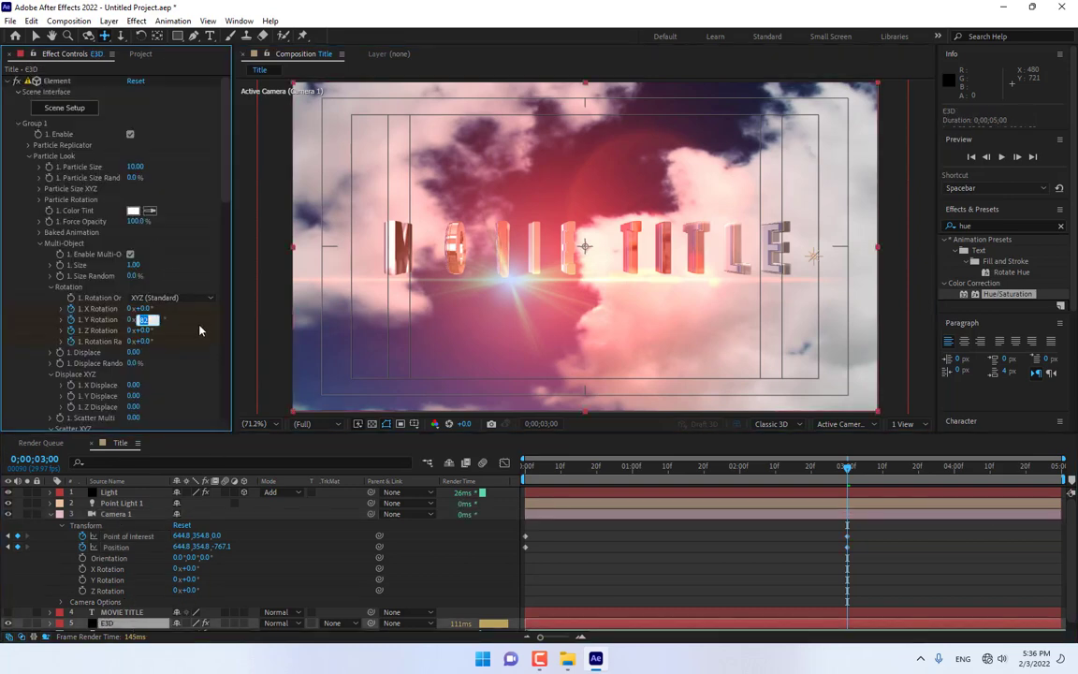
{"action": "type", "text": "0"}
{"action": "key", "text": "Return"}
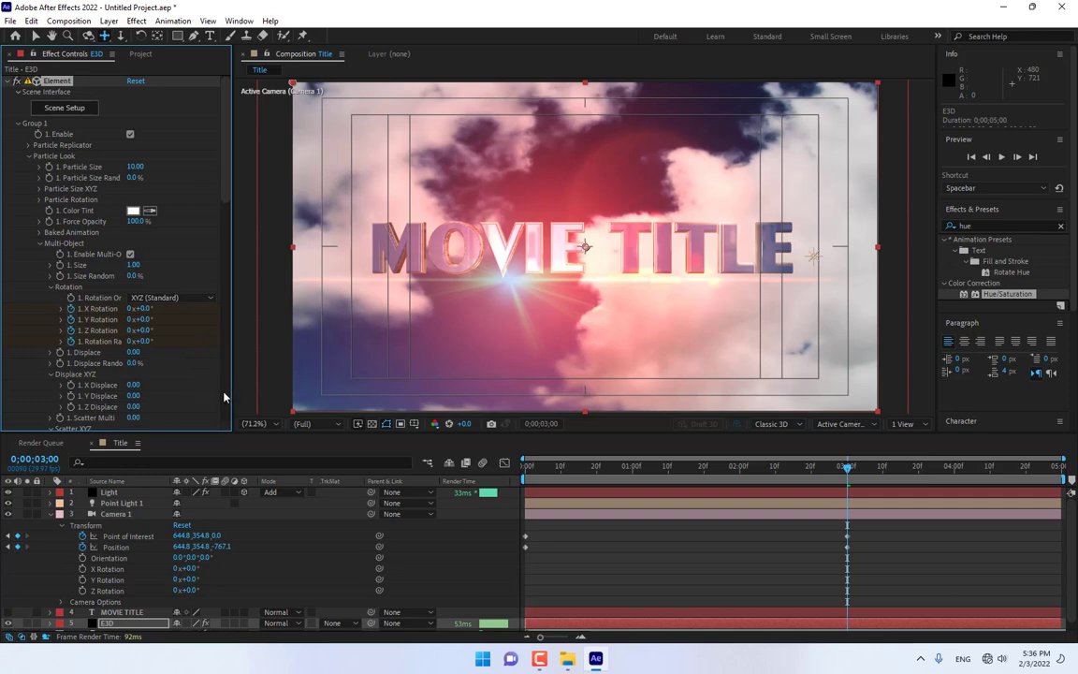
Step: At 3 seconds, move the Light layer's flare past the frame's left edge to about 44.6, 411.9 and set its Flare Brightness to 167
{"action": "left_click", "coordinate": [110, 492]}
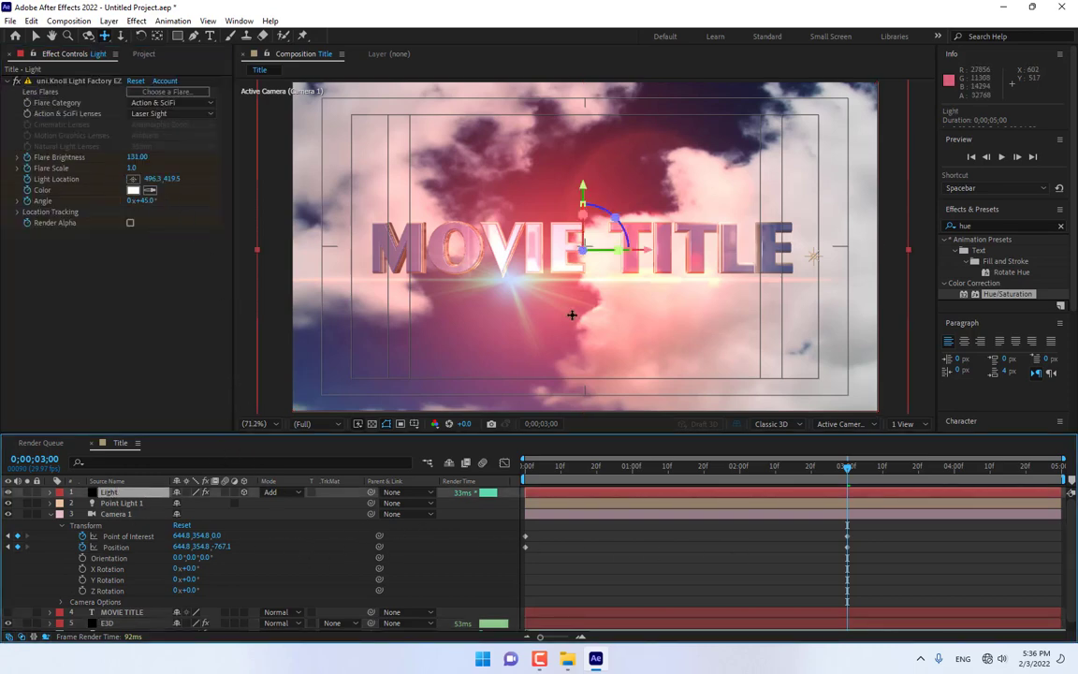
{"action": "left_click", "coordinate": [51, 82]}
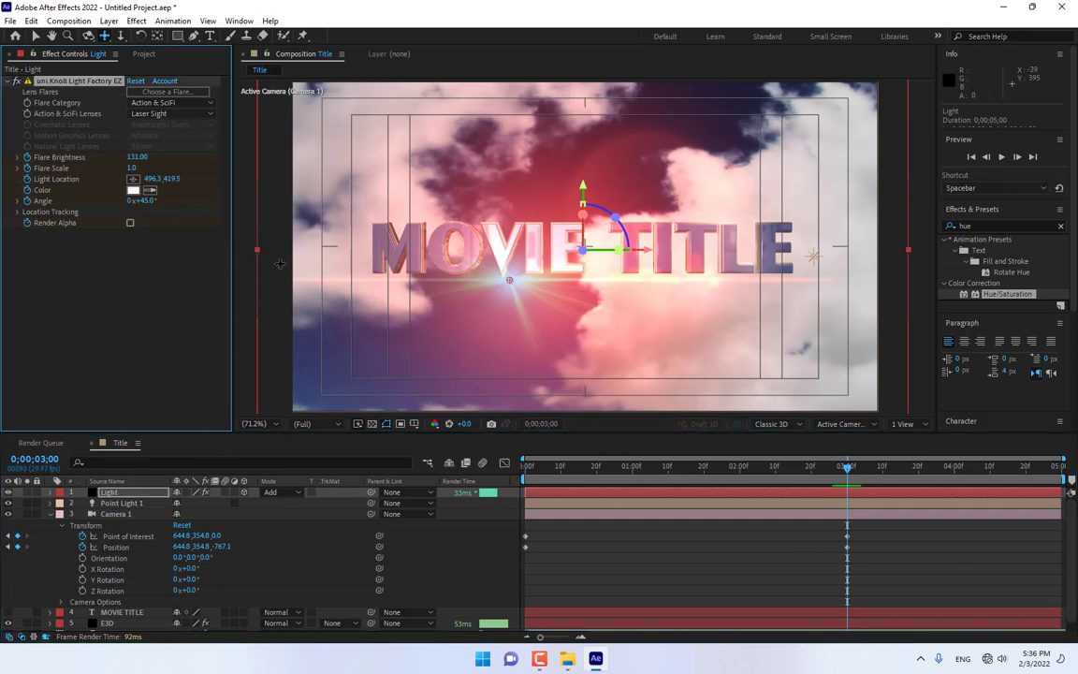
{"action": "key", "text": "v"}
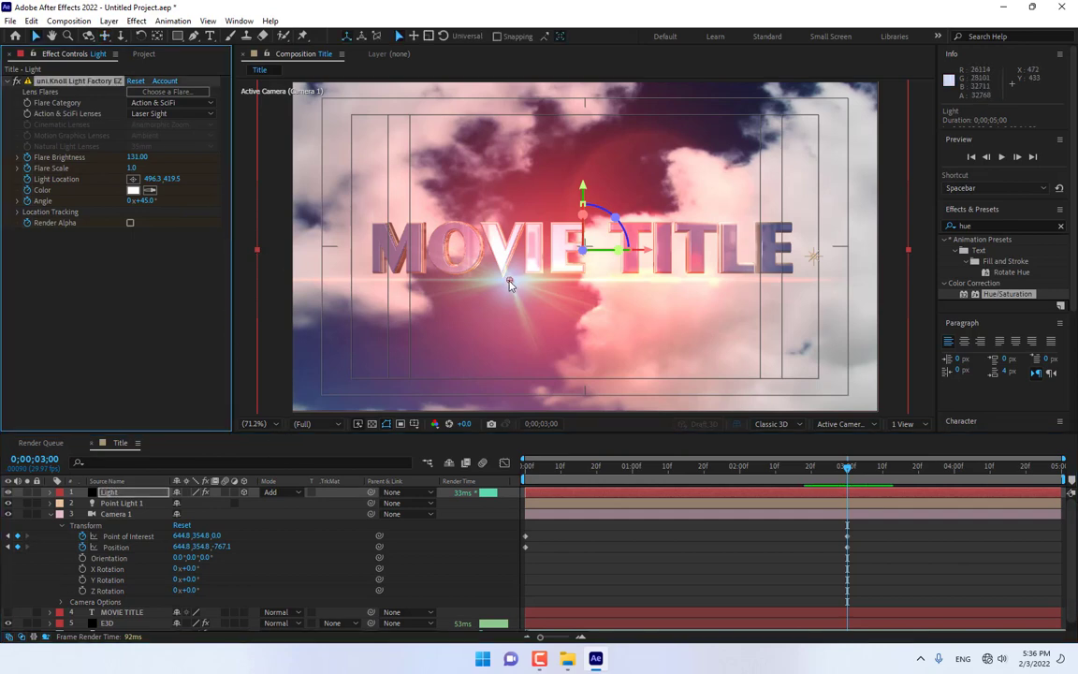
{"action": "left_click_drag", "start_coordinate": [509, 282], "coordinate": [279, 280]}
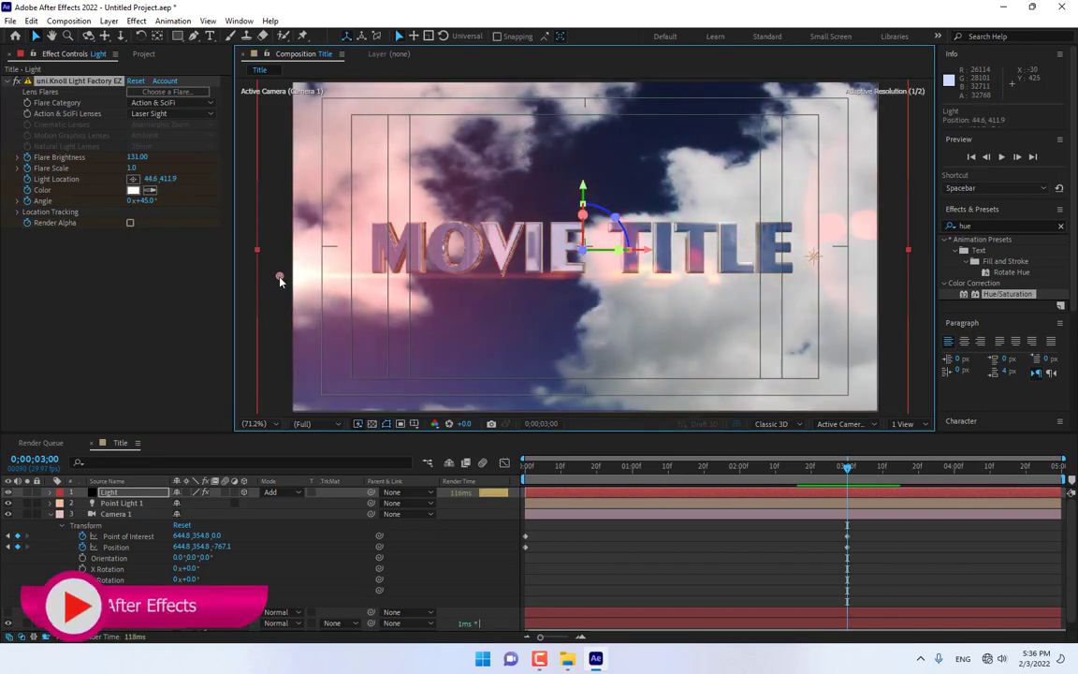
{"action": "left_click_drag", "start_coordinate": [137, 160], "coordinate": [161, 160]}
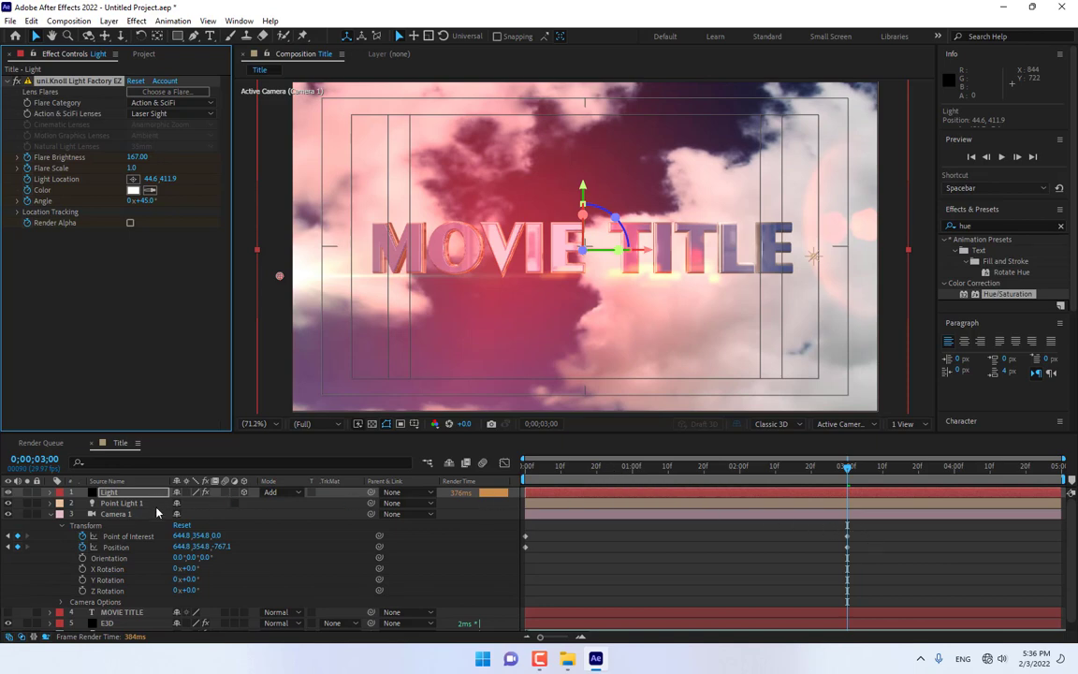
Step: Reveal the keyframes of all layers and apply Easy Ease to the Light layer's Flare Brightness and Light Location keyframes at 3 seconds
{"action": "left_click", "coordinate": [269, 544]}
{"action": "key", "text": "ctrl+a"}
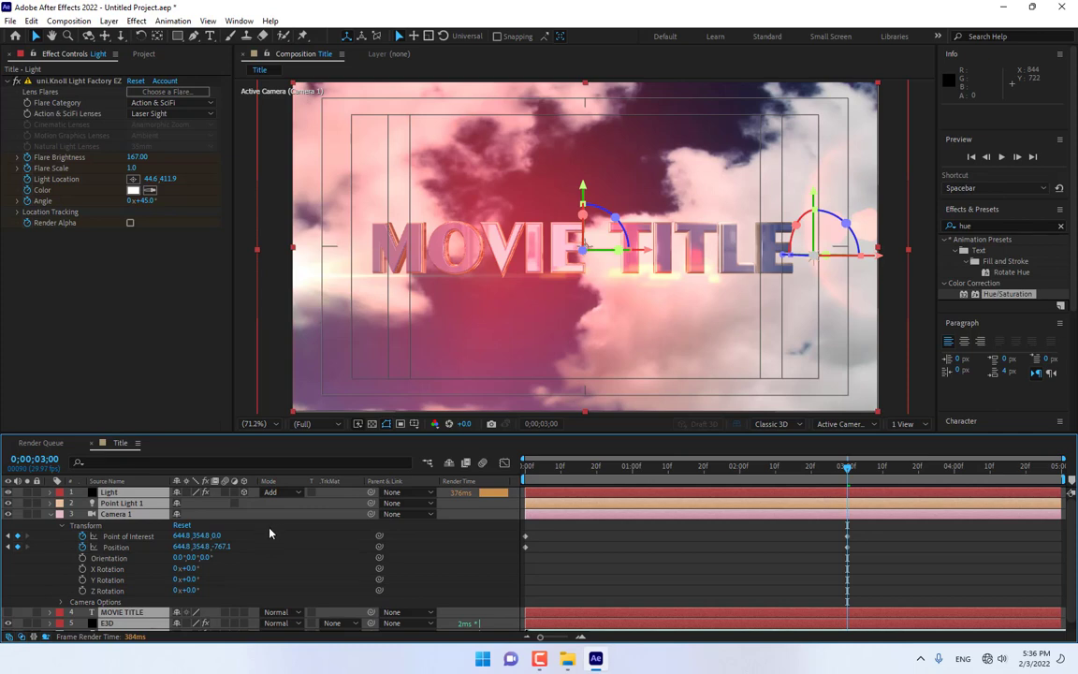
{"action": "key", "text": "u"}
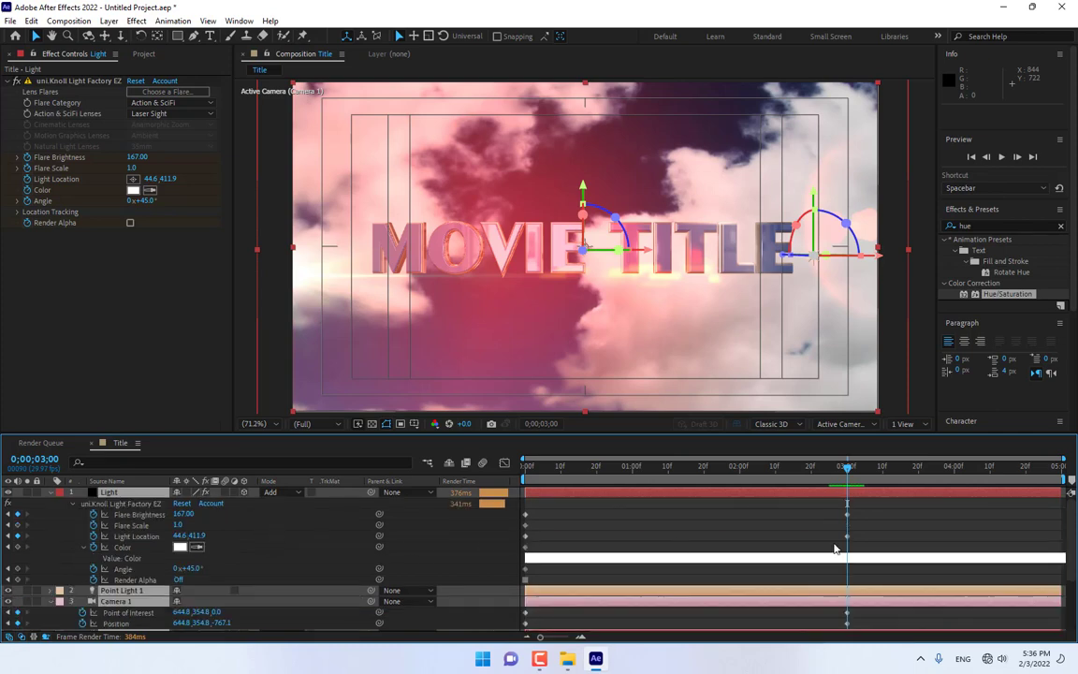
{"action": "left_click_drag", "start_coordinate": [868, 514], "coordinate": [847, 541]}
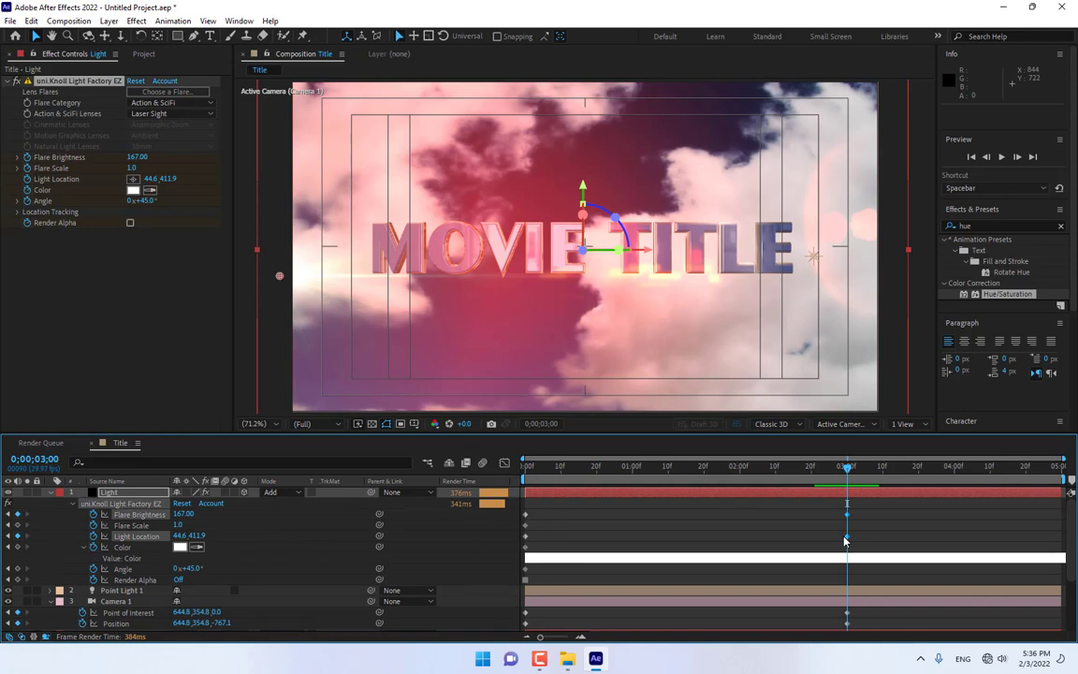
{"action": "right_click", "coordinate": [846, 540]}
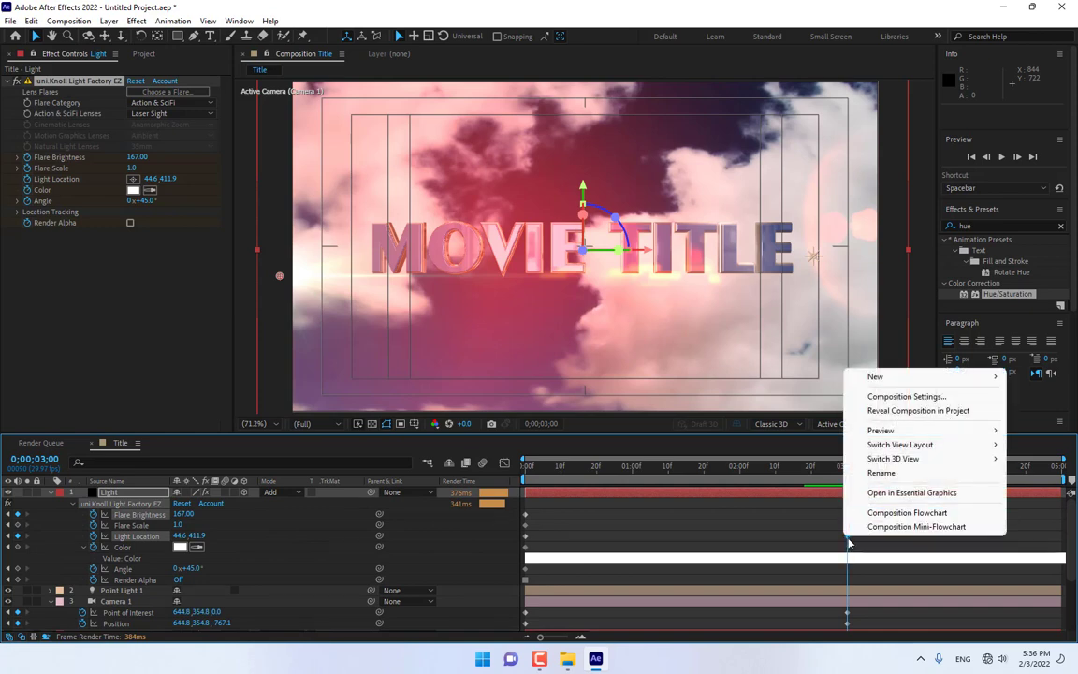
{"action": "right_click", "coordinate": [847, 536]}
{"action": "mouse_move", "coordinate": [888, 591]}
{"action": "left_click", "coordinate": [690, 571]}
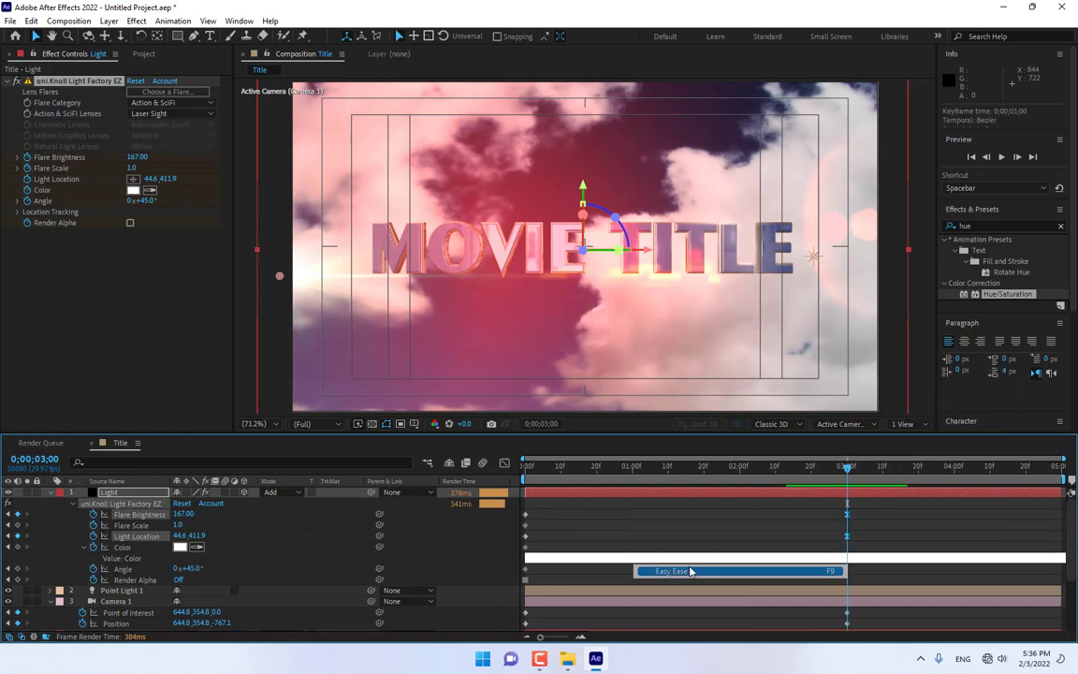
Step: Apply Easy Ease to Camera 1's Point of Interest and Position keyframes at 3 seconds
{"action": "scroll", "coordinate": [924, 610], "scroll_direction": "down", "scroll_amount": 2}
{"action": "left_click_drag", "start_coordinate": [857, 542], "coordinate": [836, 564]}
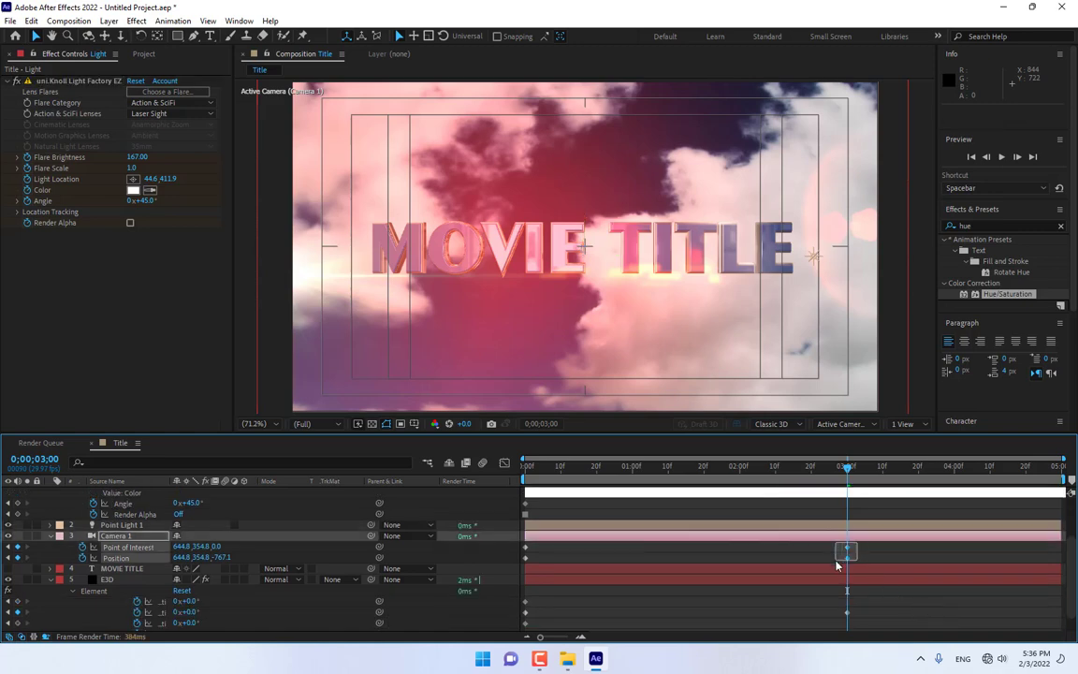
{"action": "right_click", "coordinate": [847, 558]}
{"action": "mouse_move", "coordinate": [903, 548]}
{"action": "left_click", "coordinate": [721, 493]}
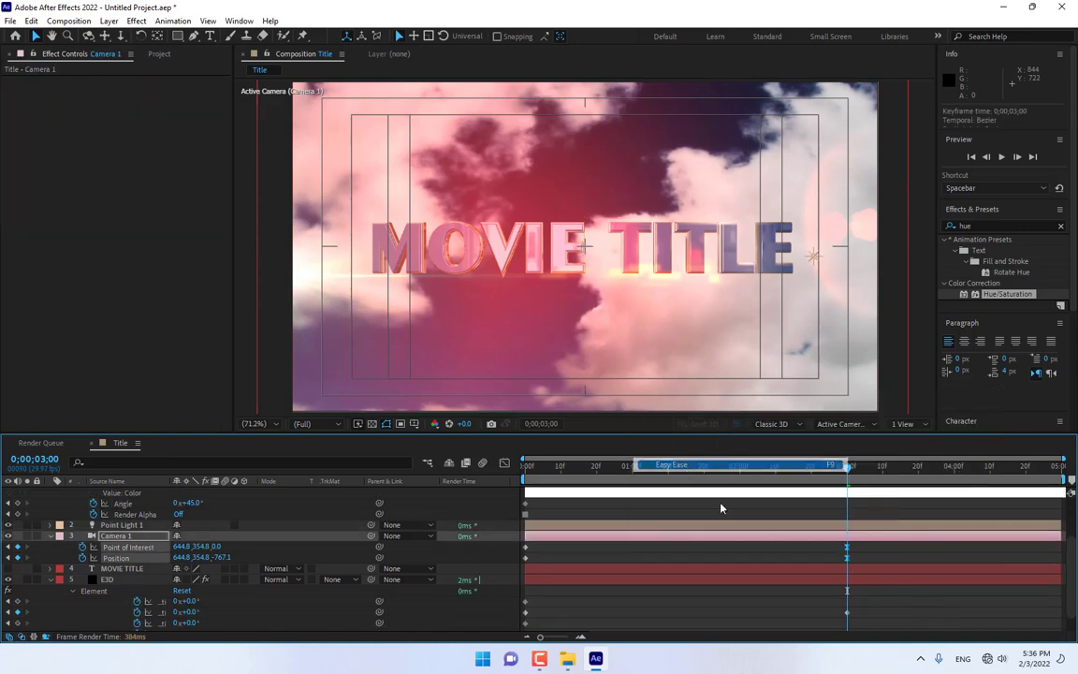
Step: Apply Easy Ease to the E3D layer's Y Rotation keyframe at 3 seconds
{"action": "scroll", "coordinate": [868, 587], "scroll_direction": "down", "scroll_amount": 1}
{"action": "left_click", "coordinate": [845, 595]}
{"action": "right_click", "coordinate": [845, 595]}
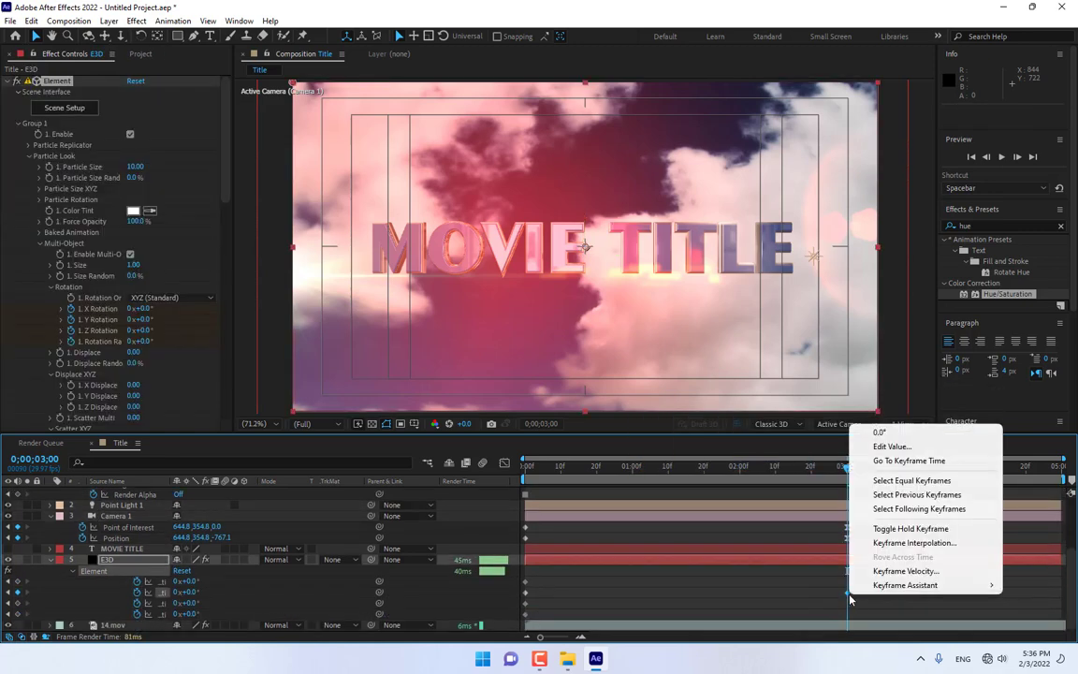
{"action": "mouse_move", "coordinate": [898, 581]}
{"action": "left_click", "coordinate": [690, 503]}
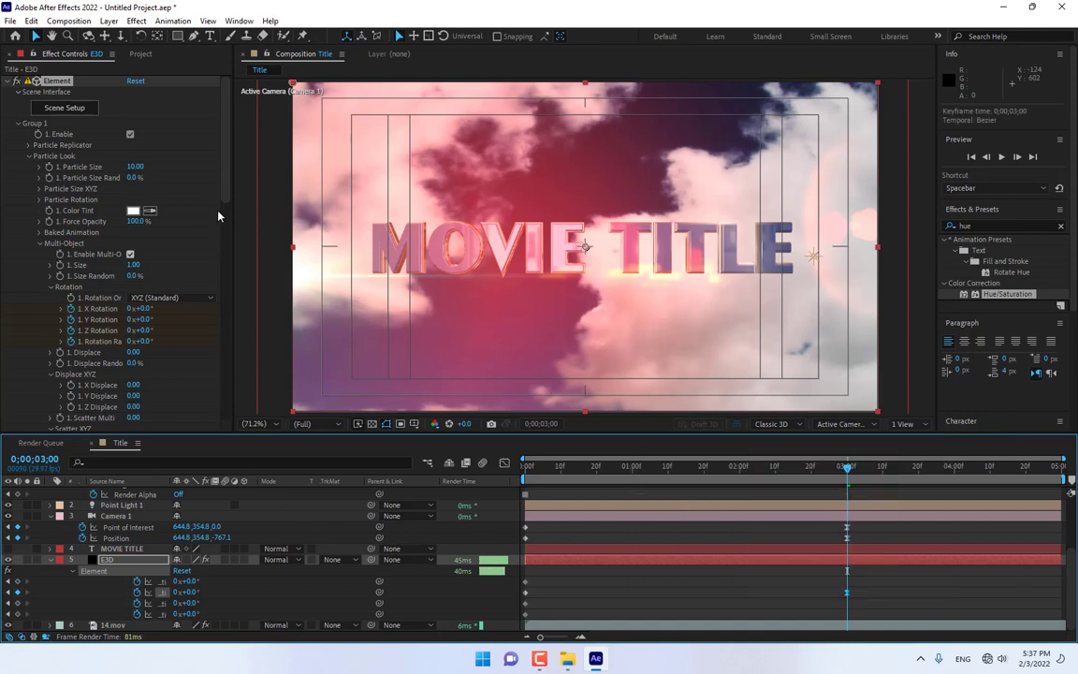
Step: Enable motion blur for the composition and for its Light, MOVIE TITLE, E3D and 14.mov layers
{"action": "left_click", "coordinate": [280, 547]}
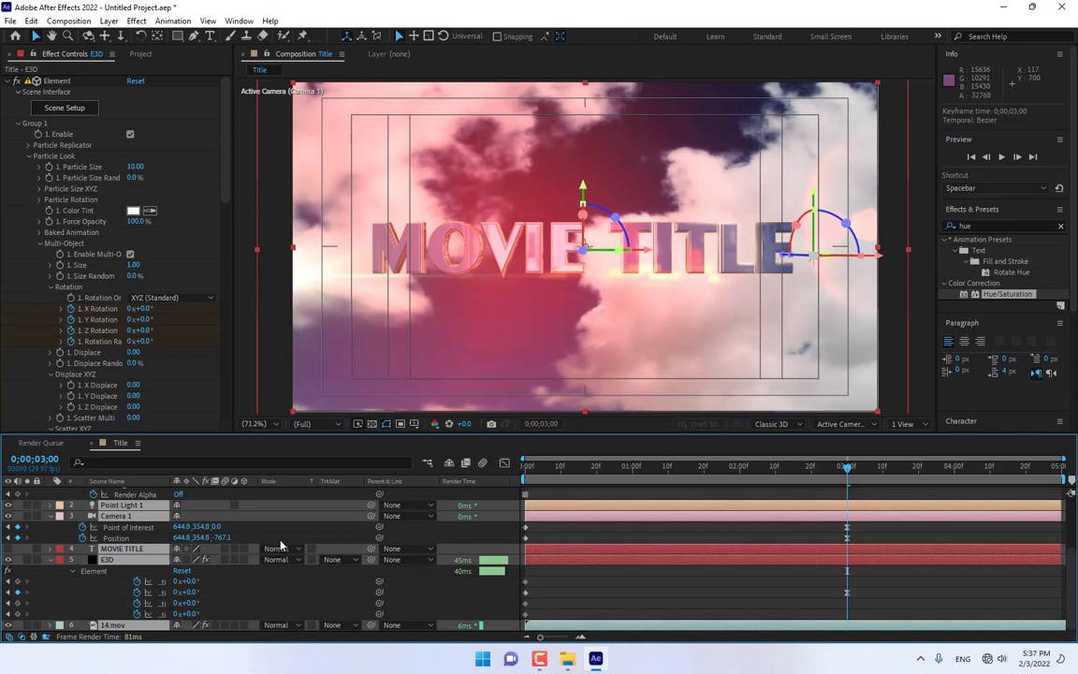
{"action": "scroll", "coordinate": [280, 546], "scroll_direction": "up", "scroll_amount": 3}
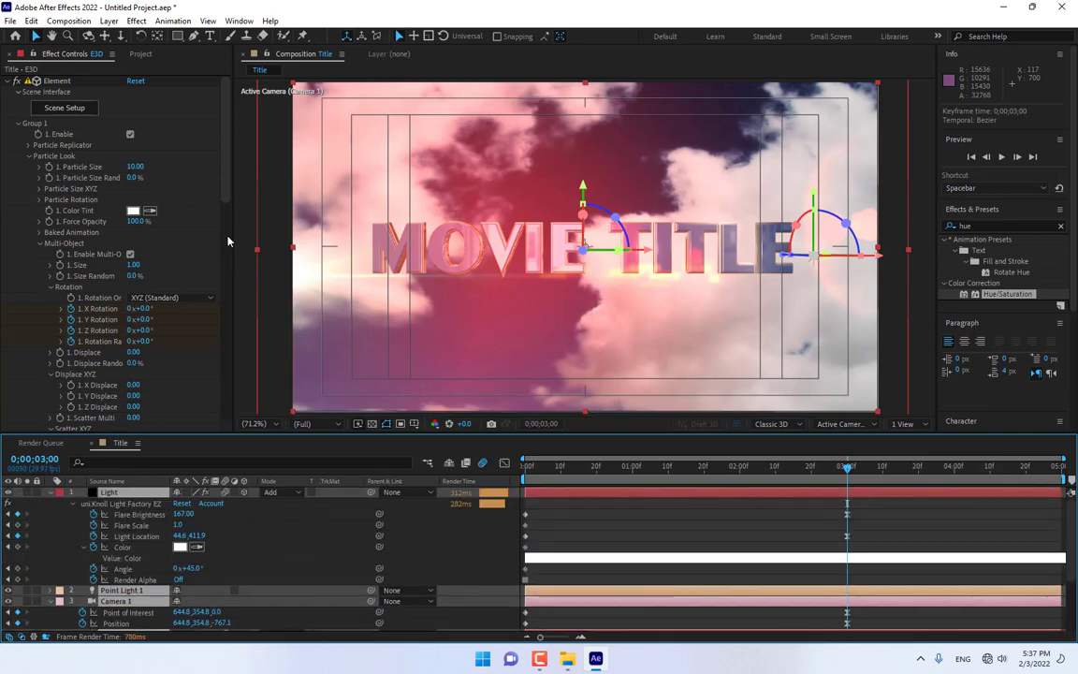
{"action": "left_click_drag", "start_coordinate": [226, 191], "coordinate": [237, 449]}
{"action": "left_click", "coordinate": [271, 539]}
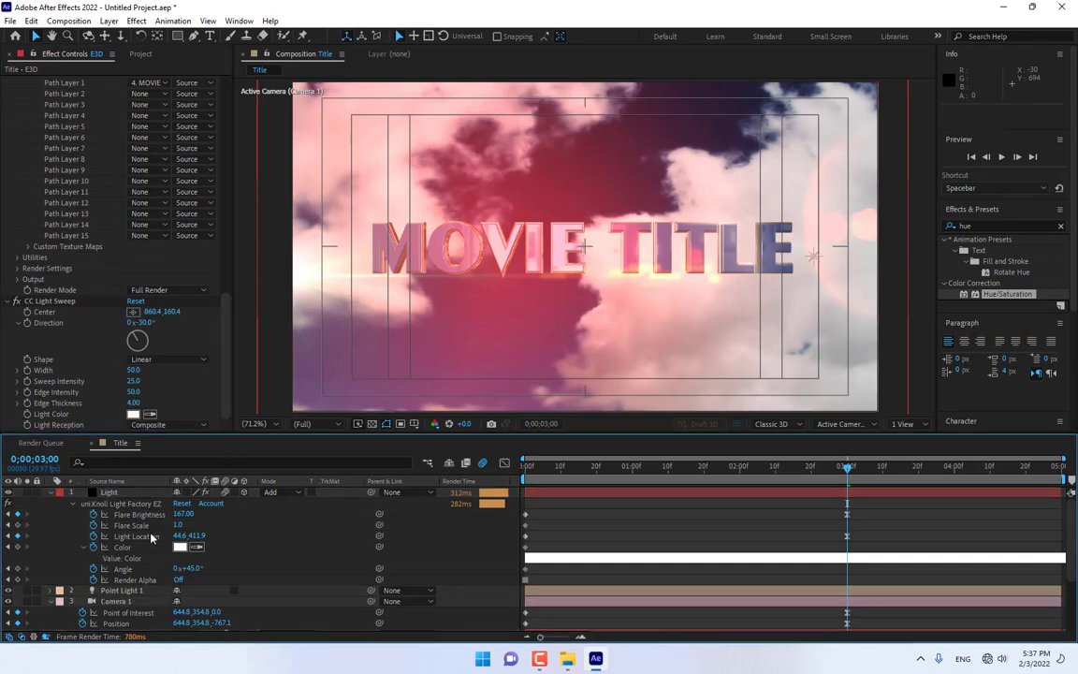
Step: Set Motion Blur to On in the render settings of the E3D layer's Element effect
{"action": "scroll", "coordinate": [150, 538], "scroll_direction": "down", "scroll_amount": 3}
{"action": "left_click", "coordinate": [108, 559]}
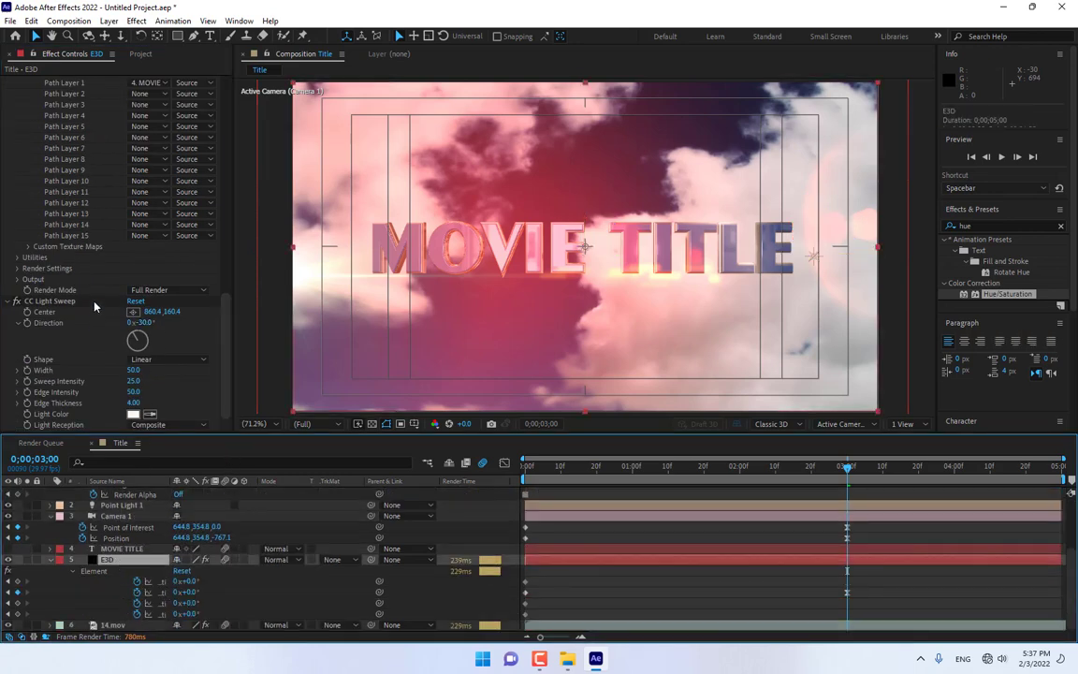
{"action": "scroll", "coordinate": [94, 267], "scroll_direction": "up", "scroll_amount": 3}
{"action": "left_click", "coordinate": [17, 385]}
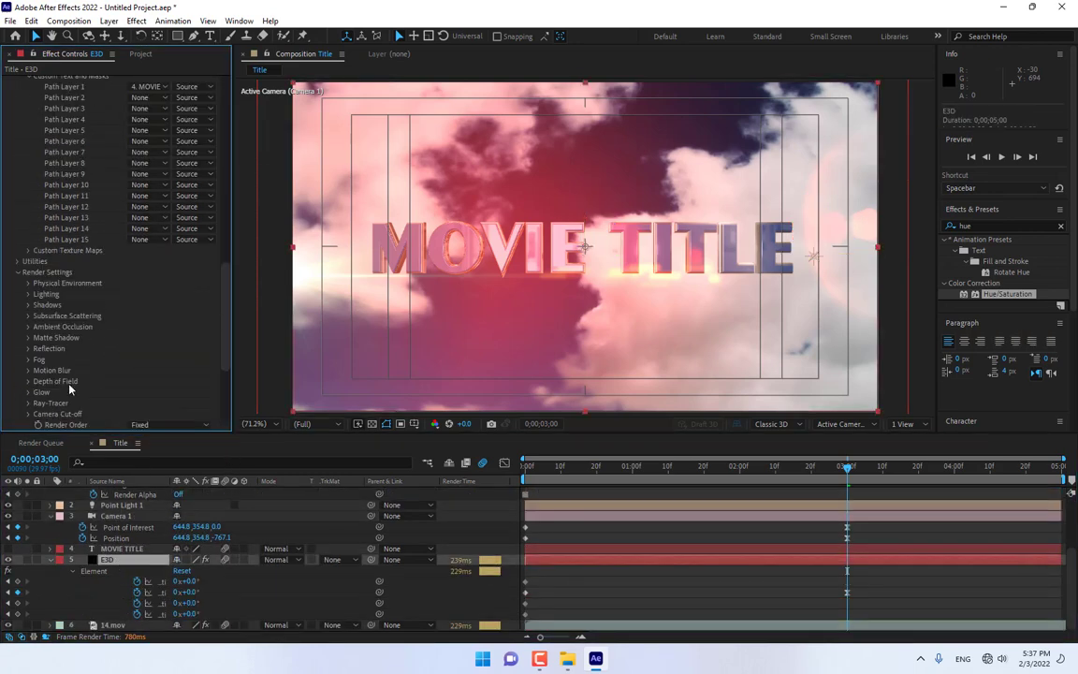
{"action": "left_click", "coordinate": [25, 374]}
{"action": "left_click", "coordinate": [168, 380]}
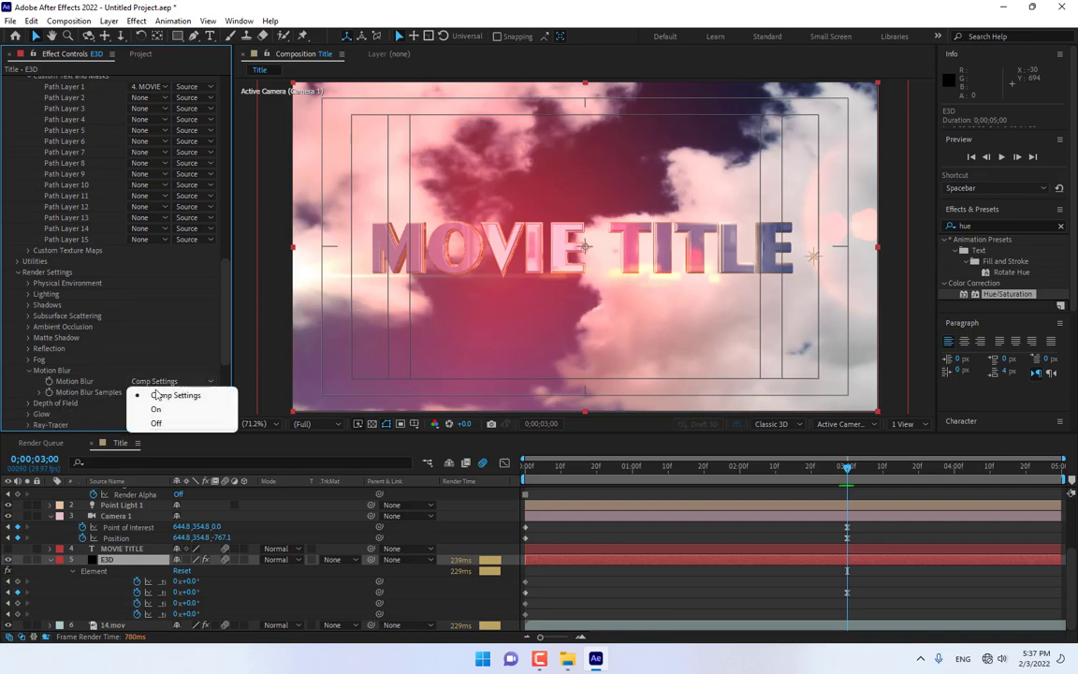
{"action": "left_click", "coordinate": [161, 412]}
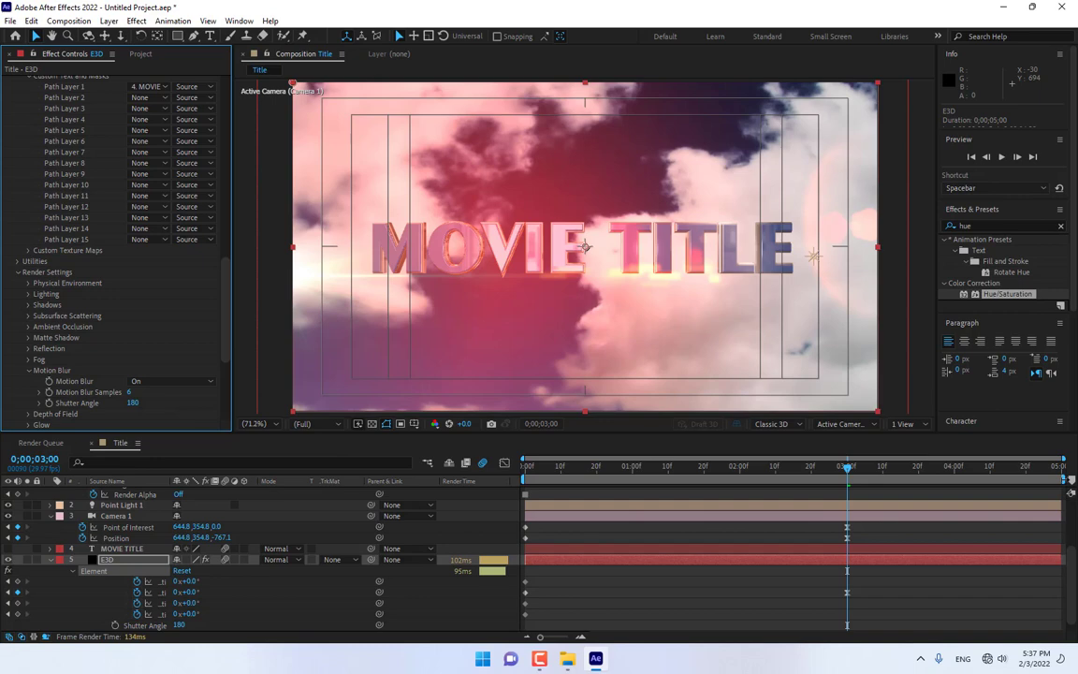
Step: Shorten the work area to end at 4 seconds, preview the animation and move the current time to 0;00;03;04
{"action": "left_click_drag", "start_coordinate": [1063, 479], "coordinate": [958, 479]}
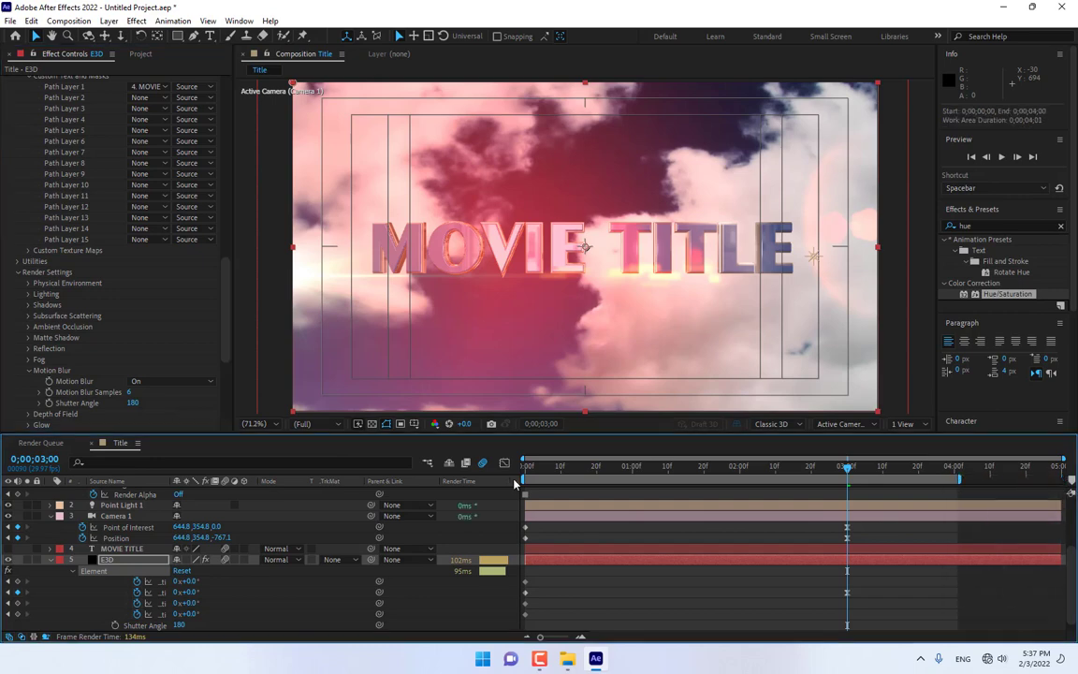
{"action": "key", "text": "space"}
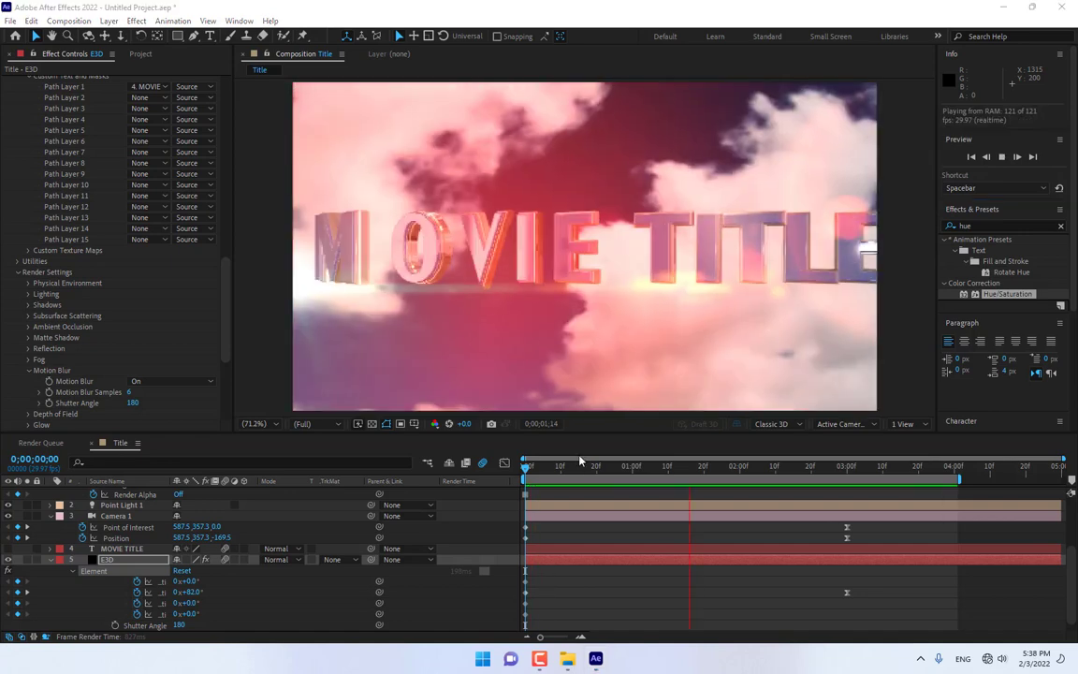
{"action": "left_click_drag", "start_coordinate": [570, 465], "coordinate": [865, 461]}
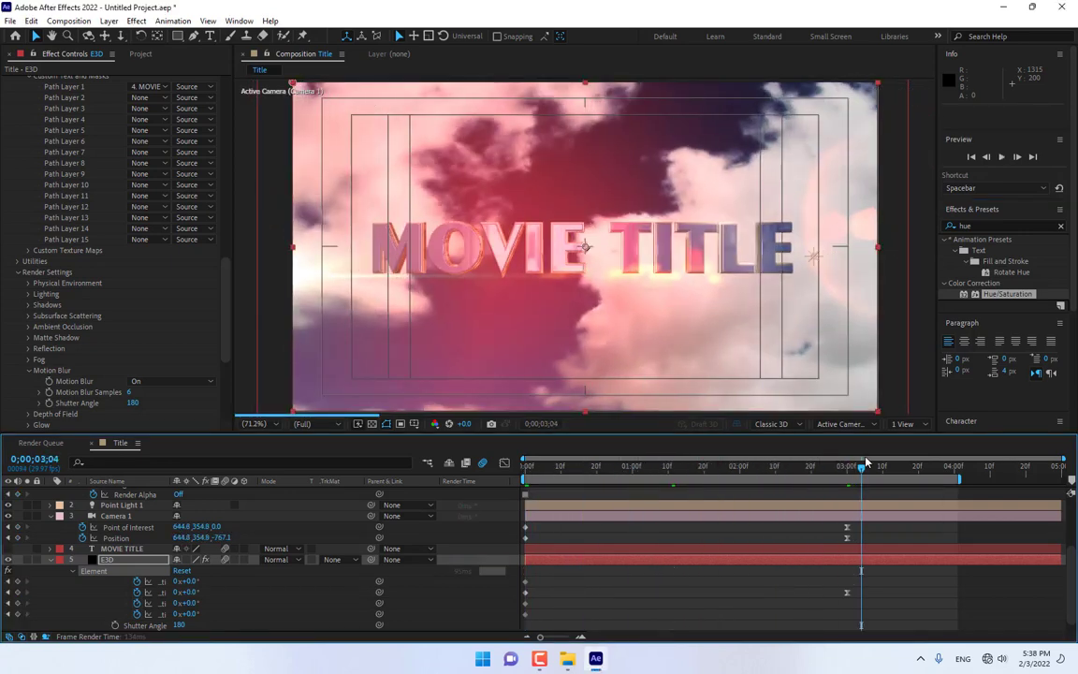
Step: Try the Lunar Rover and Default flare presets on the Light layer
{"action": "scroll", "coordinate": [254, 516], "scroll_direction": "up", "scroll_amount": 5}
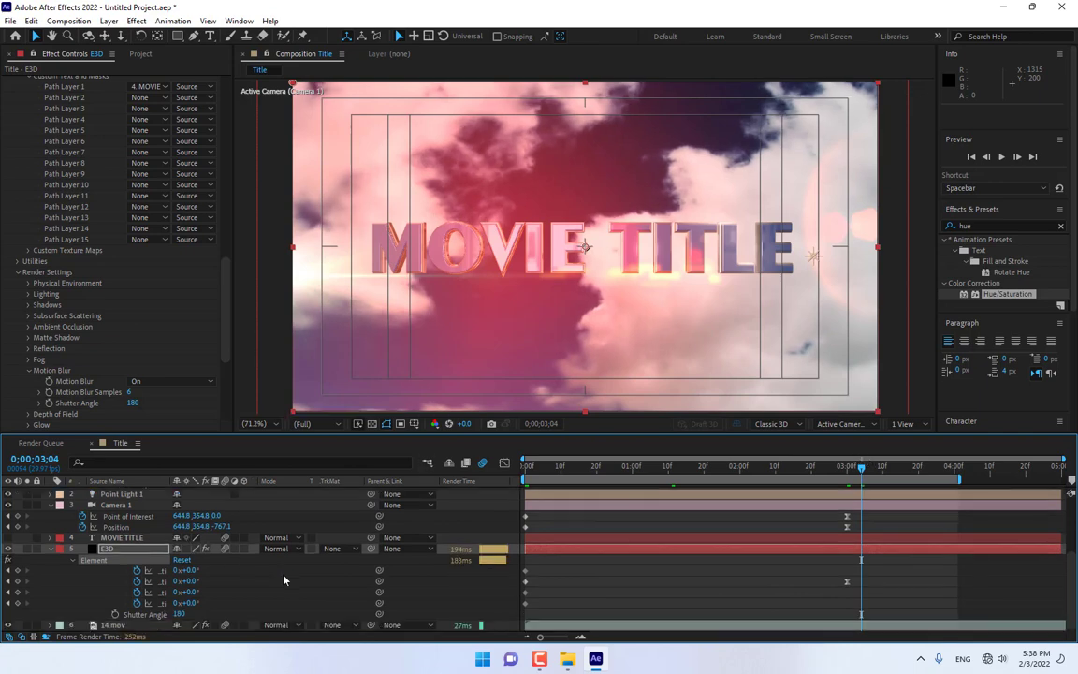
{"action": "left_click", "coordinate": [110, 492]}
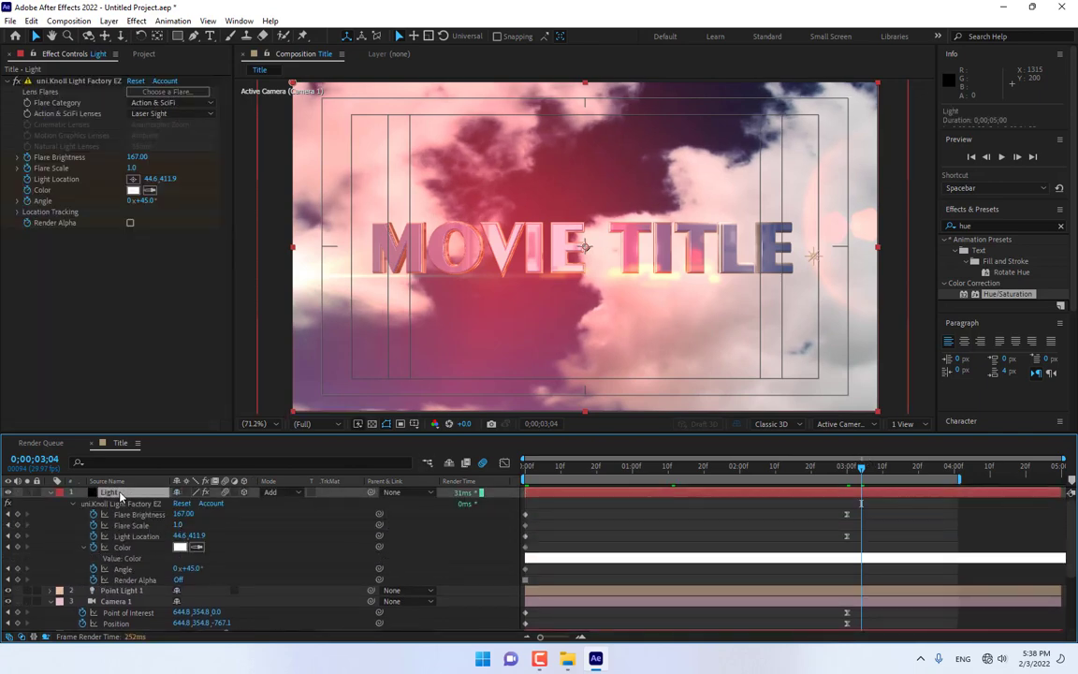
{"action": "left_click", "coordinate": [169, 92]}
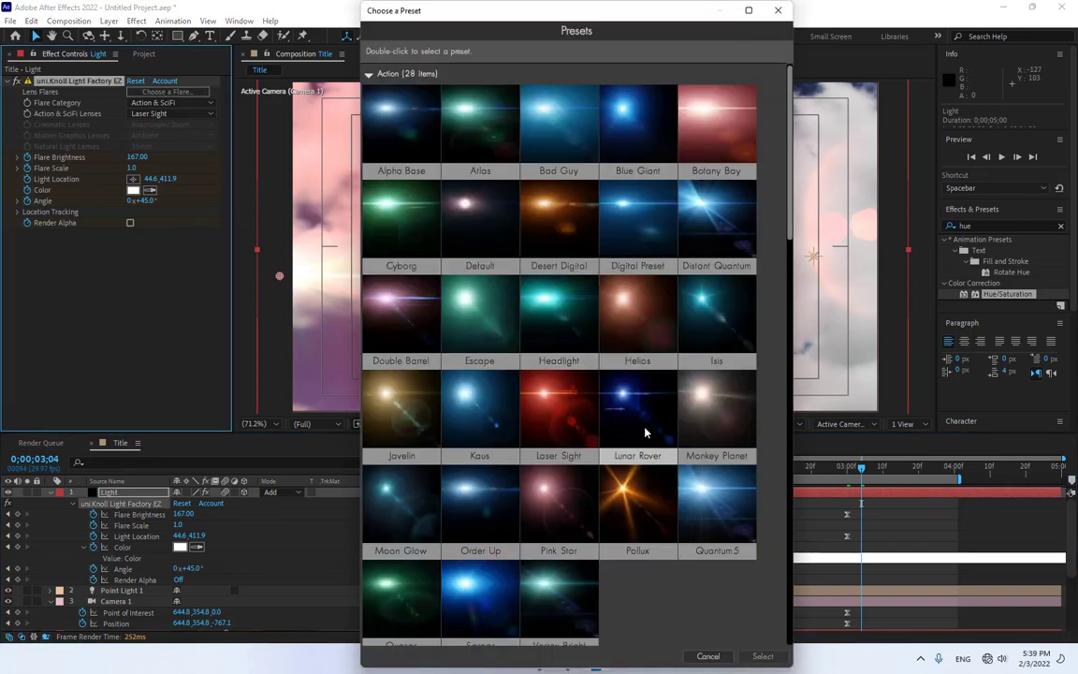
{"action": "double_click", "coordinate": [650, 398]}
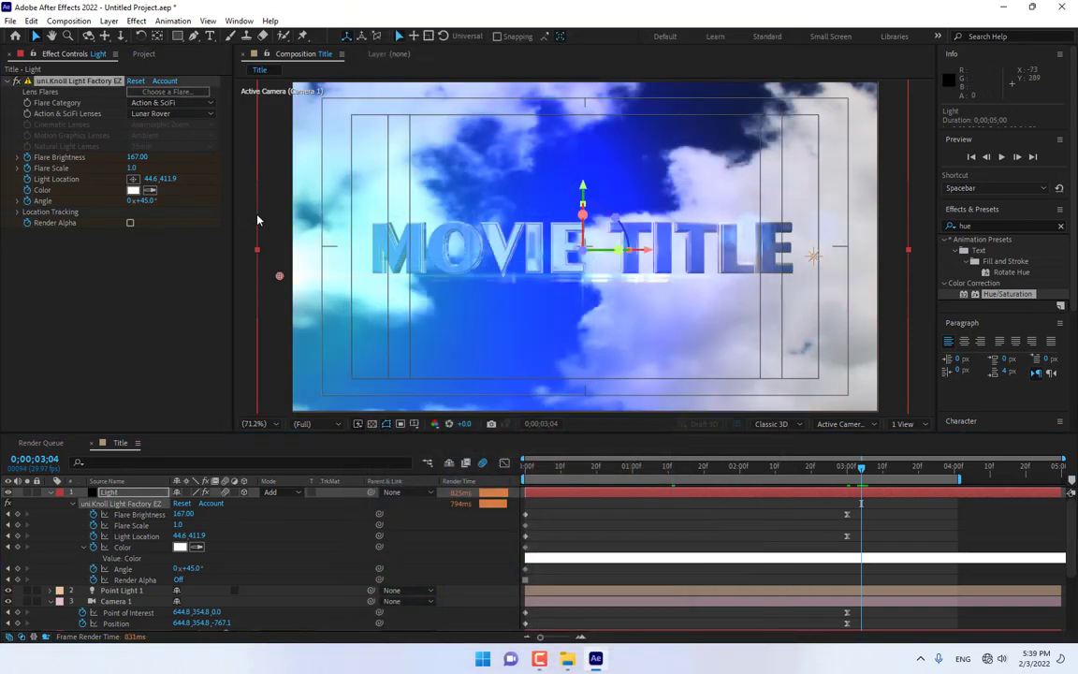
{"action": "left_click", "coordinate": [169, 92]}
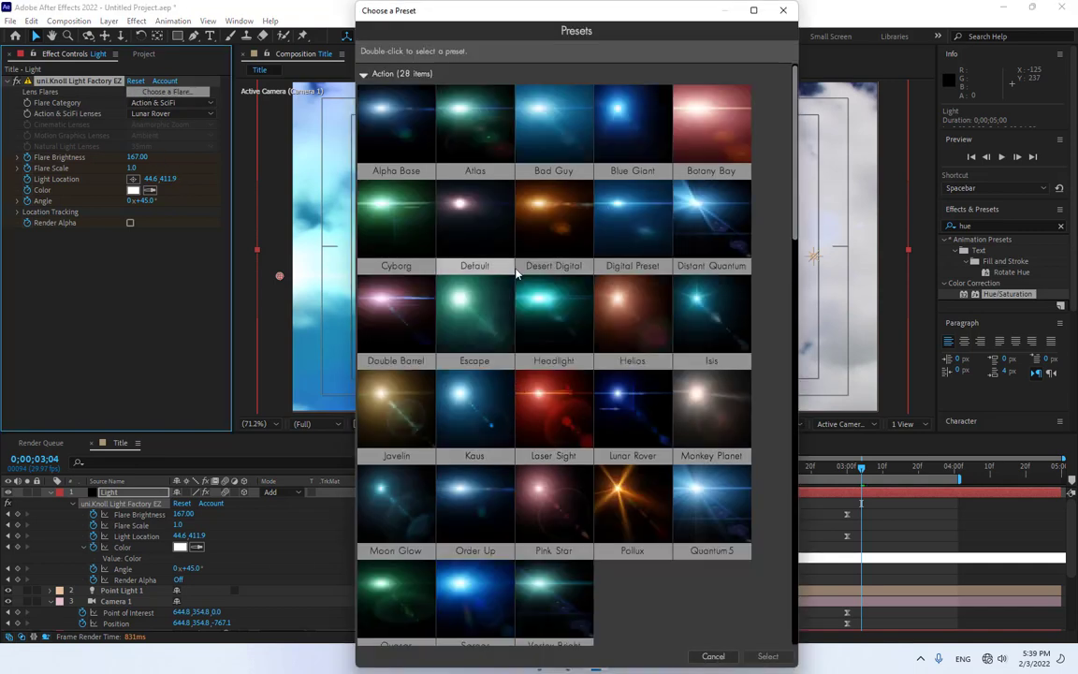
{"action": "double_click", "coordinate": [462, 213]}
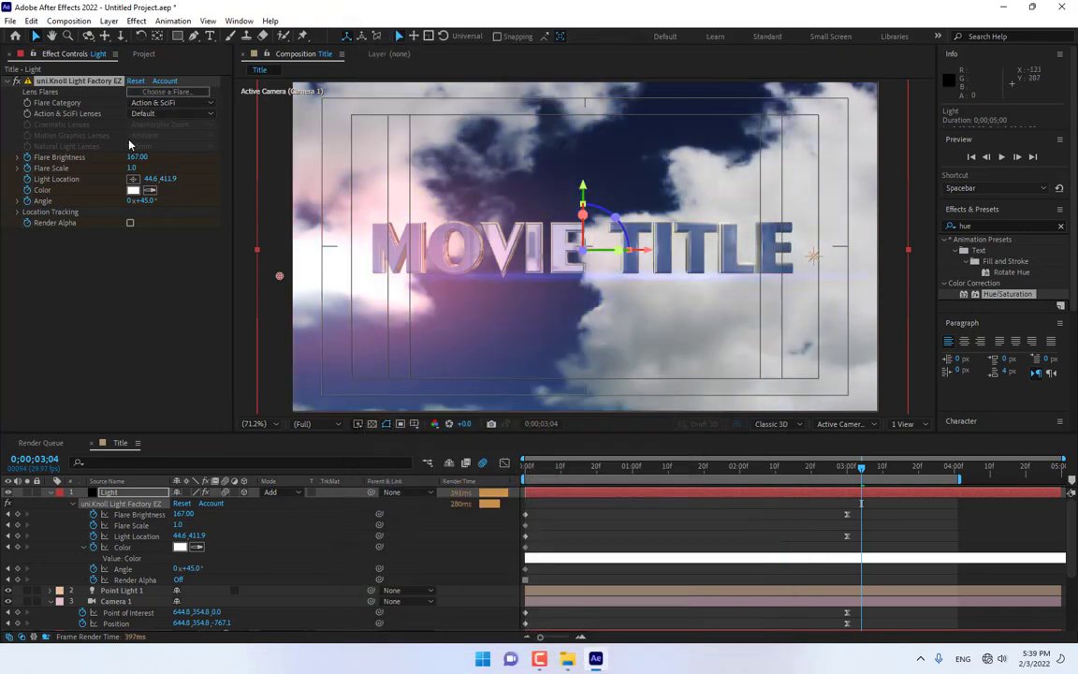
Step: Change the Light layer's flare to the Flash Gordon preset from Motion Graphics and play and scrub through the animation
{"action": "left_click", "coordinate": [143, 93]}
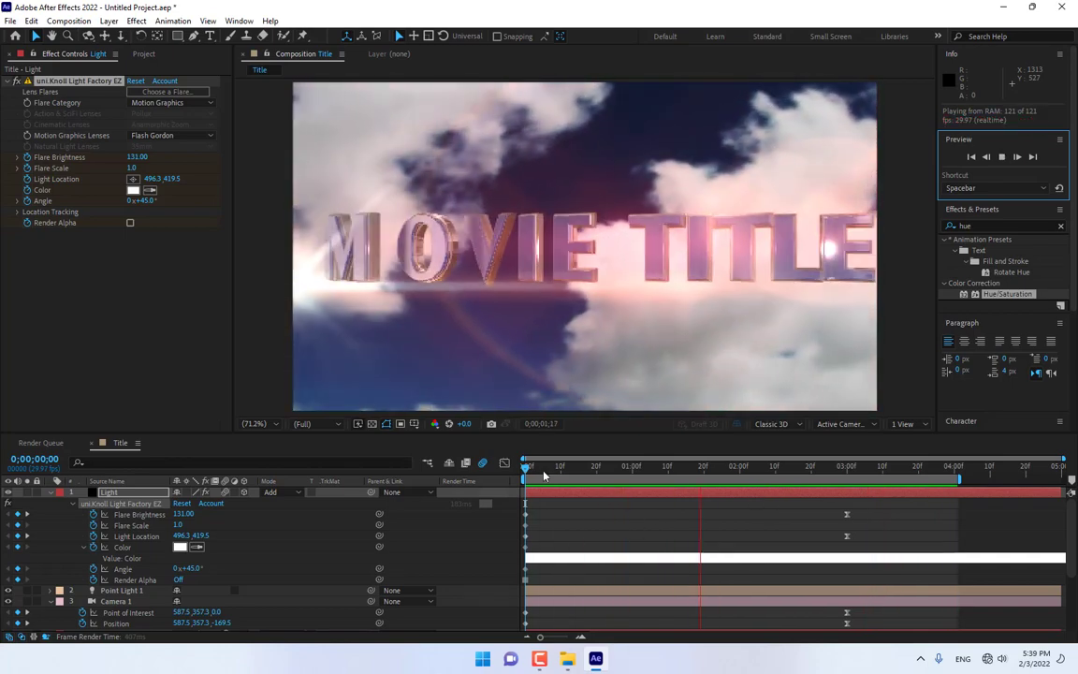
{"action": "key", "text": "space"}
{"action": "mouse_move", "coordinate": [578, 475]}
{"action": "left_mouse_down"}
{"action": "mouse_move", "coordinate": [853, 480]}
{"action": "mouse_move", "coordinate": [580, 508]}
{"action": "mouse_move", "coordinate": [838, 494]}
{"action": "mouse_move", "coordinate": [582, 491]}
{"action": "left_mouse_up"}
{"action": "left_click_drag", "start_coordinate": [739, 466], "coordinate": [814, 472]}
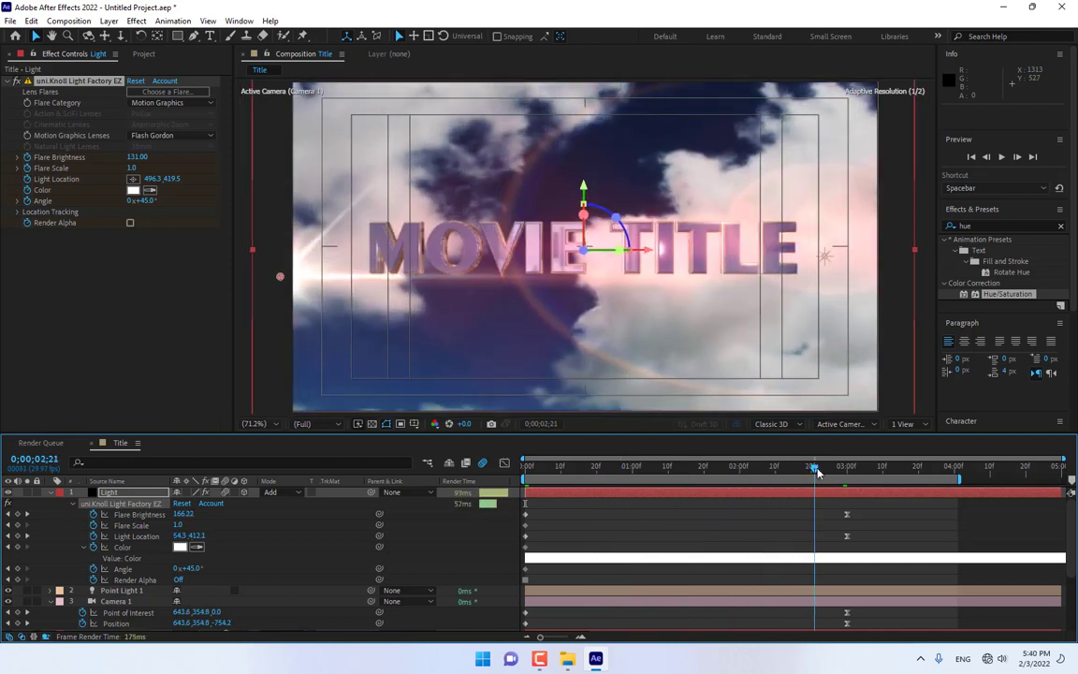